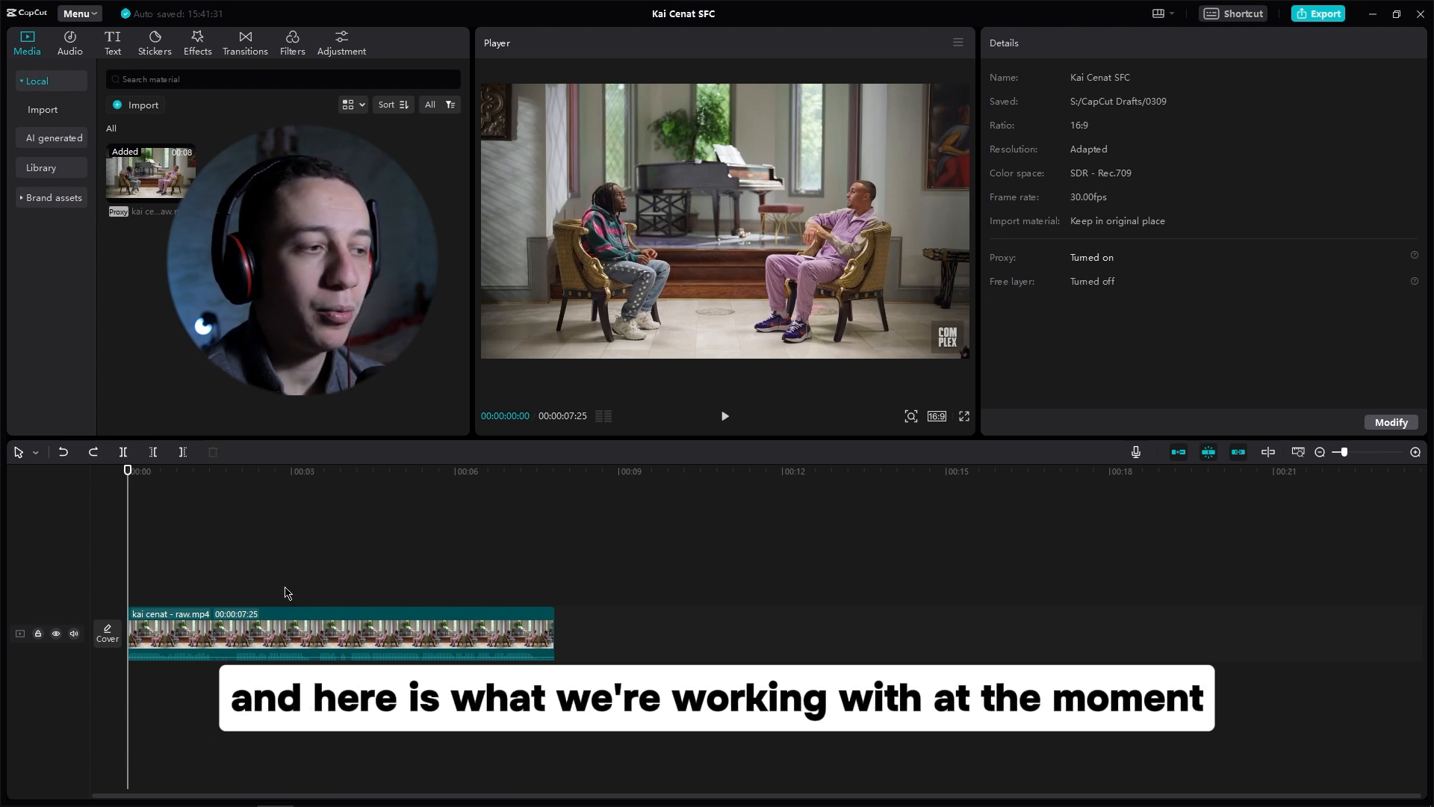
Step: Play the clip, then change the project's aspect ratio to 9:16 in the project settings and save
{"action": "key", "text": "space"}
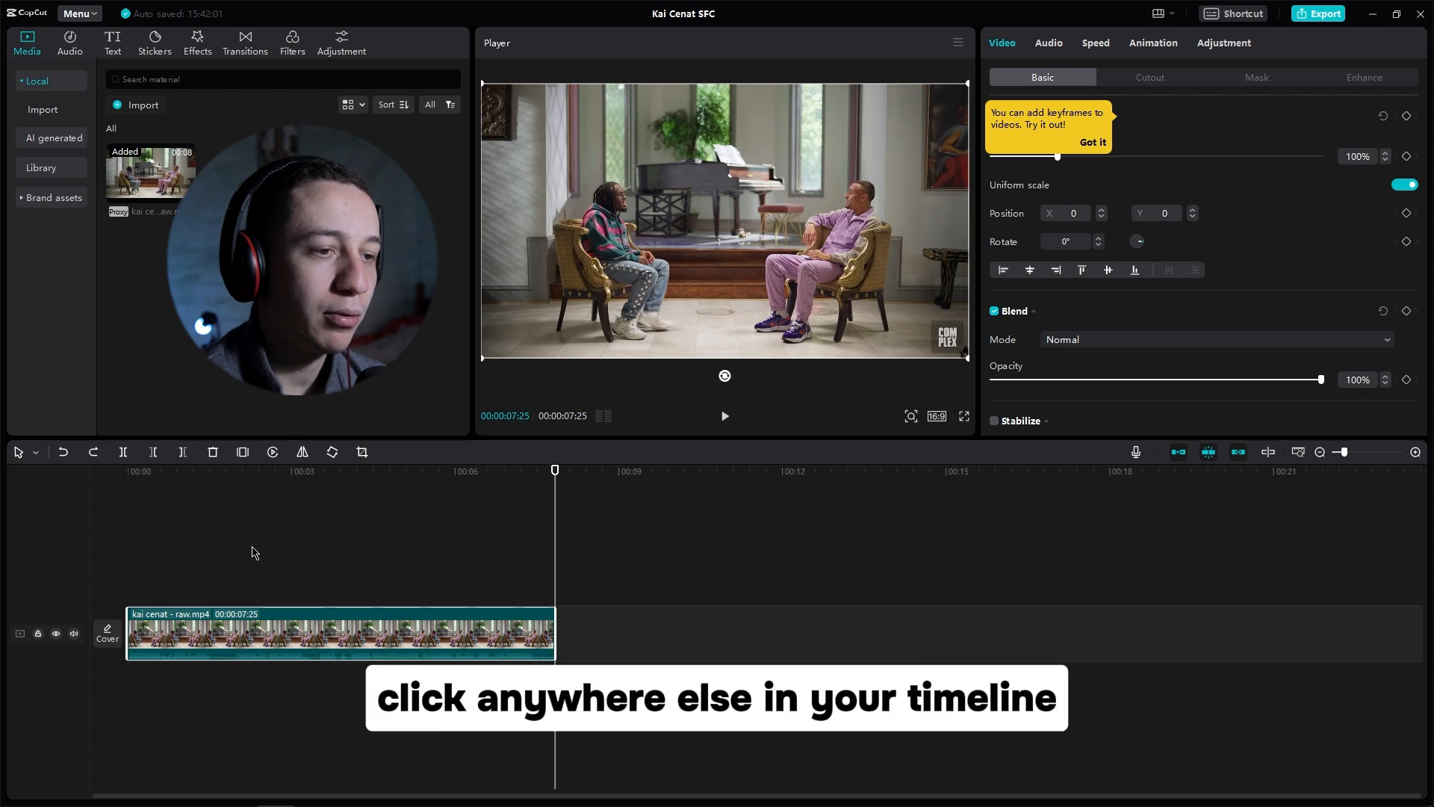
{"action": "left_click", "coordinate": [331, 555]}
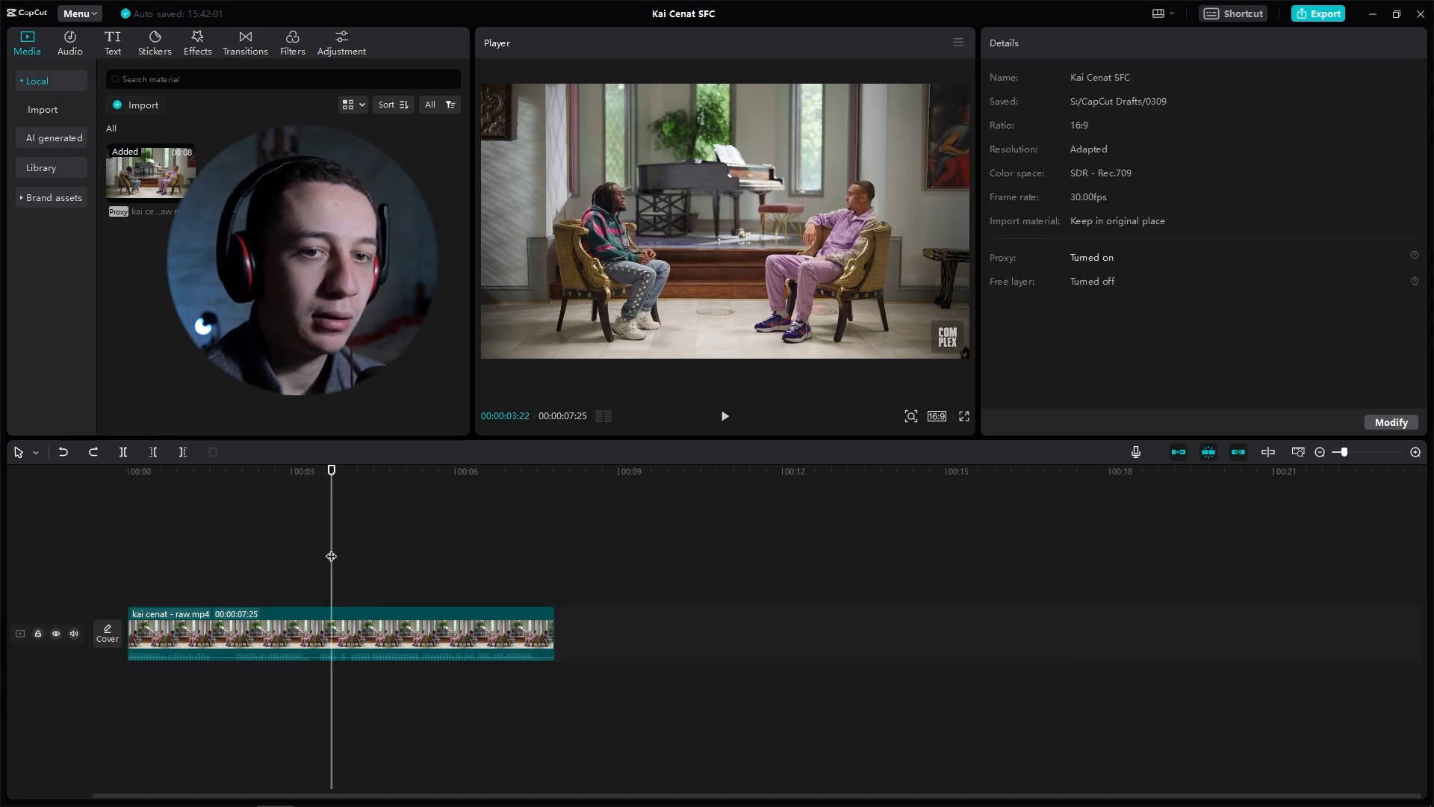
{"action": "left_click", "coordinate": [1391, 423]}
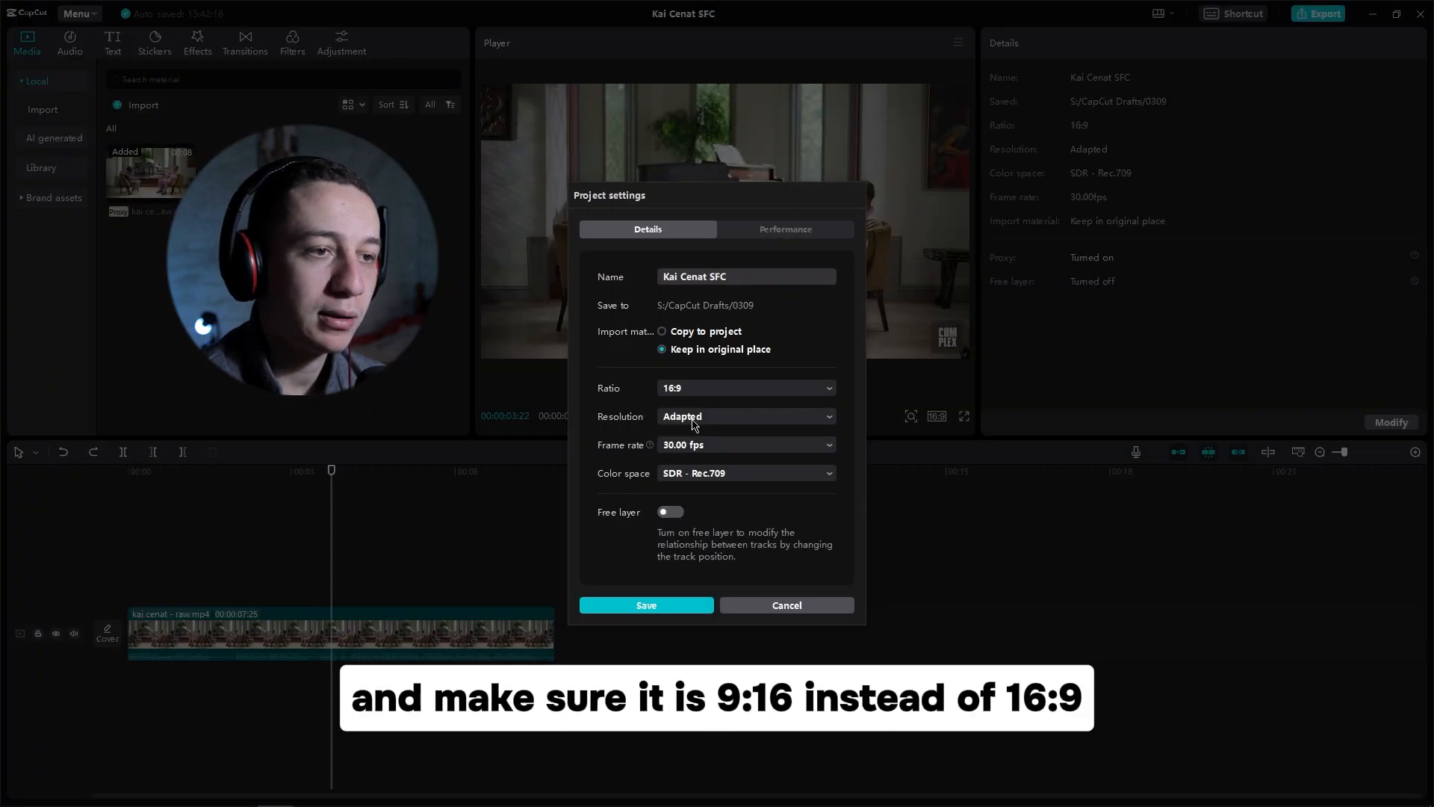
{"action": "left_click", "coordinate": [695, 389]}
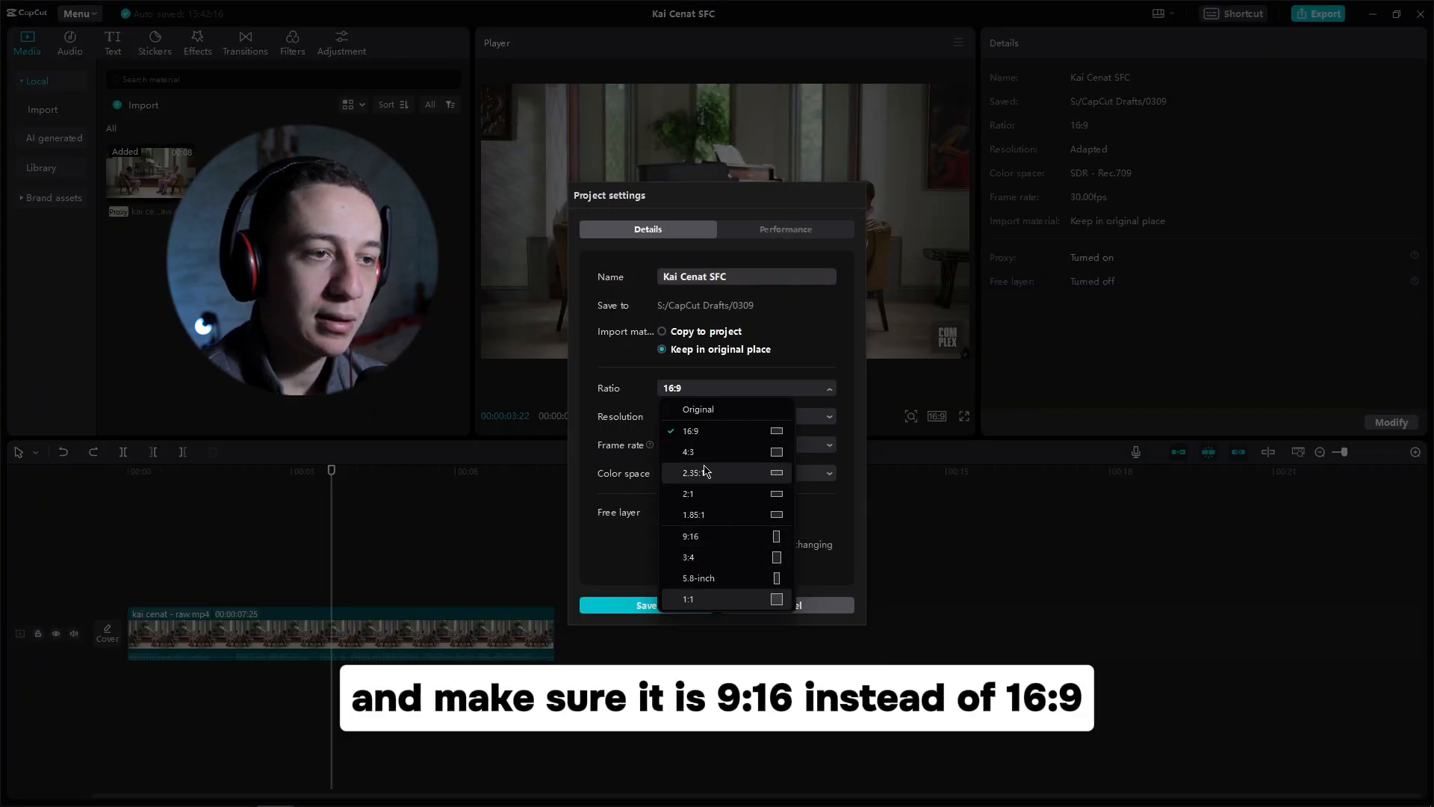
{"action": "left_click", "coordinate": [725, 536]}
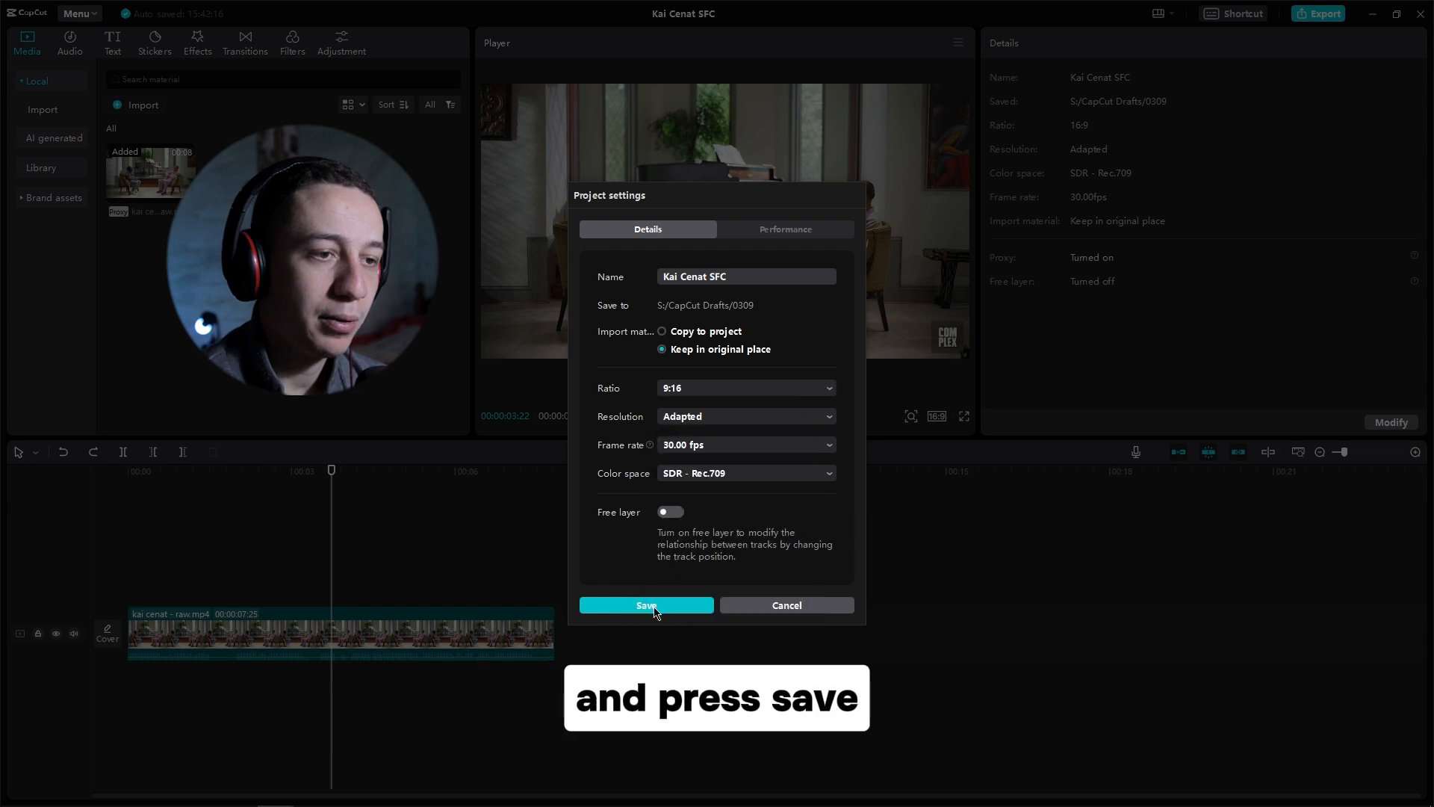
{"action": "left_click", "coordinate": [647, 604]}
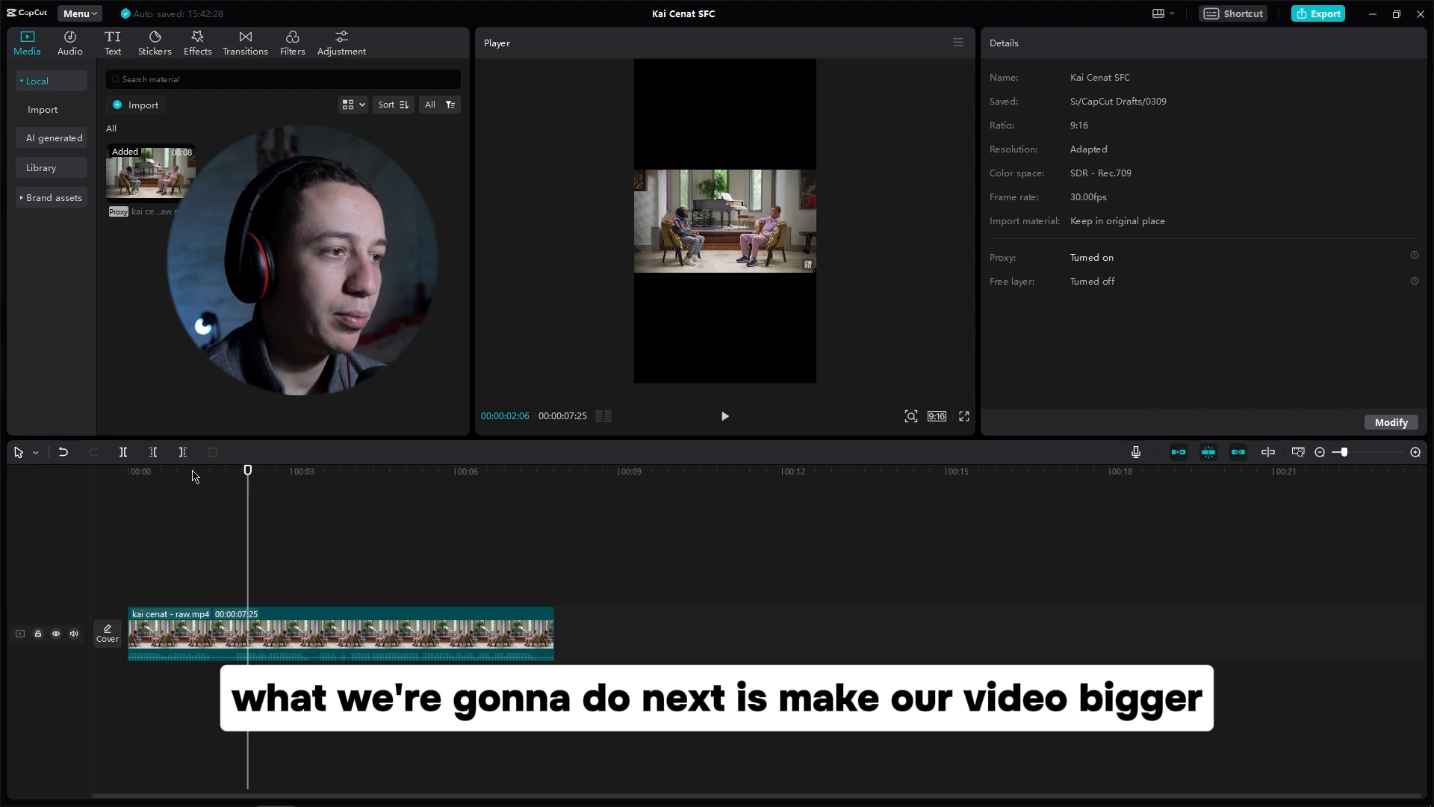
Step: Enlarge the clip to about 363% scale and shift it so the man in purple on the right fills the vertical frame
{"action": "left_click", "coordinate": [273, 631]}
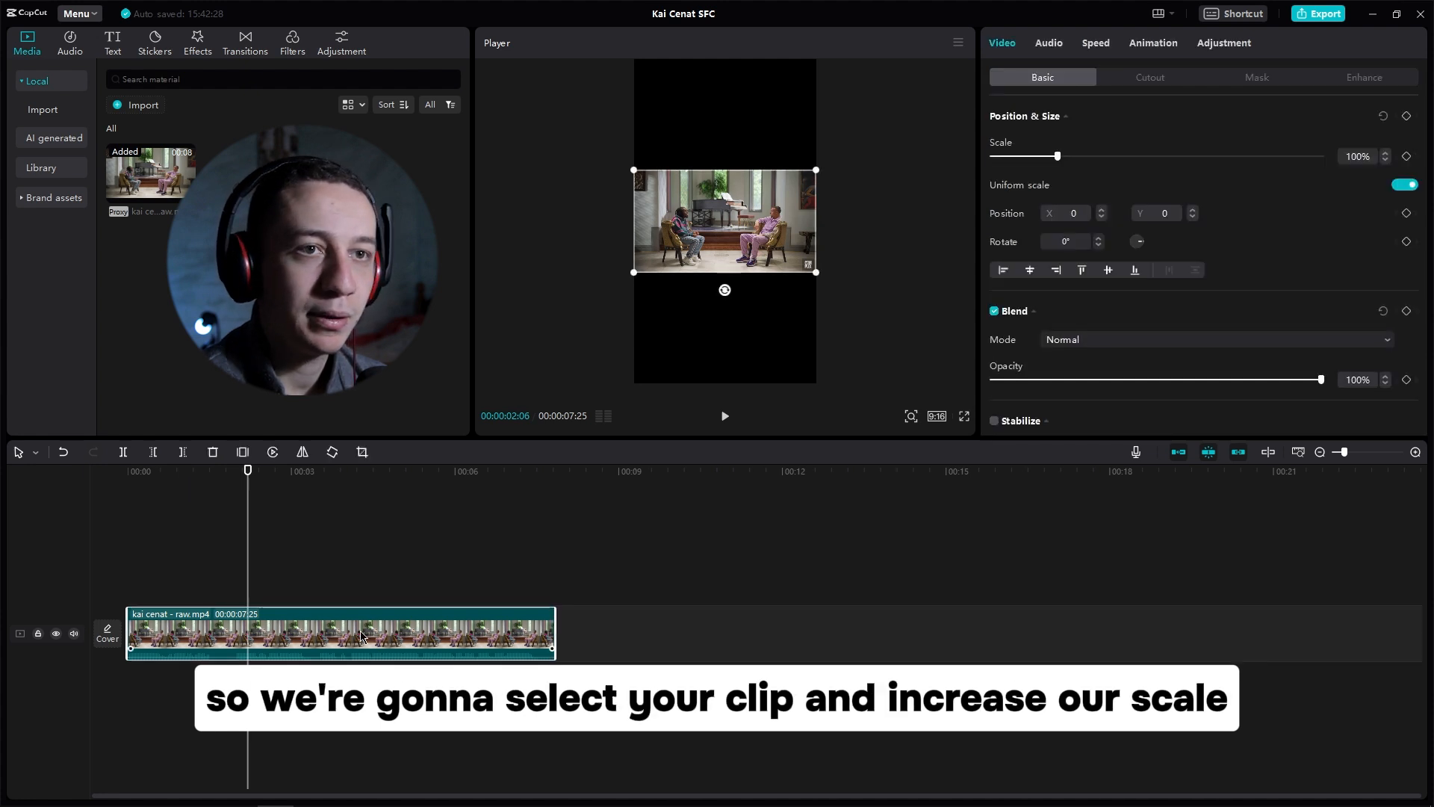
{"action": "left_click_drag", "start_coordinate": [1060, 156], "coordinate": [1064, 156]}
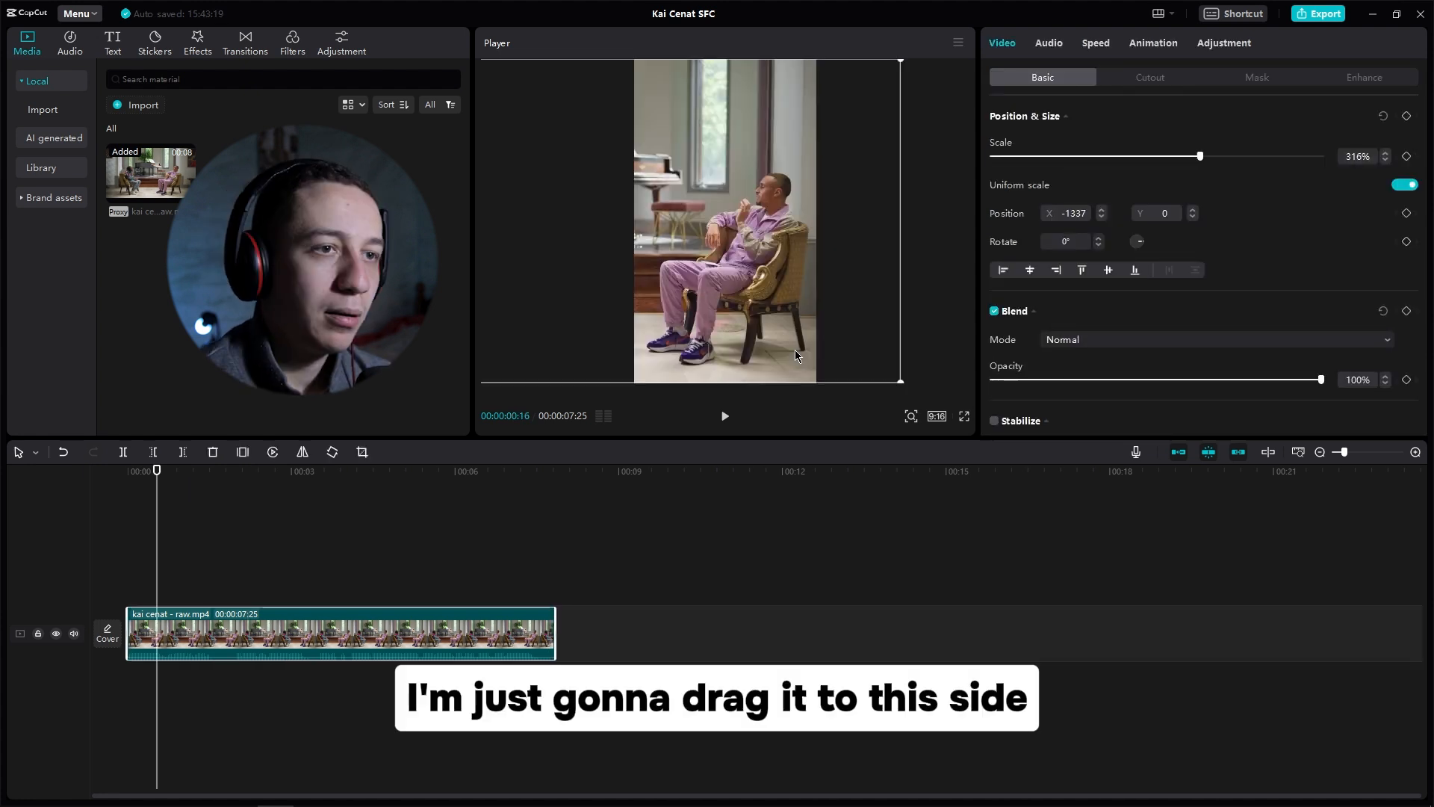
{"action": "mouse_move", "coordinate": [702, 330]}
{"action": "left_mouse_down"}
{"action": "mouse_move", "coordinate": [729, 328]}
{"action": "mouse_move", "coordinate": [695, 332]}
{"action": "left_mouse_up"}
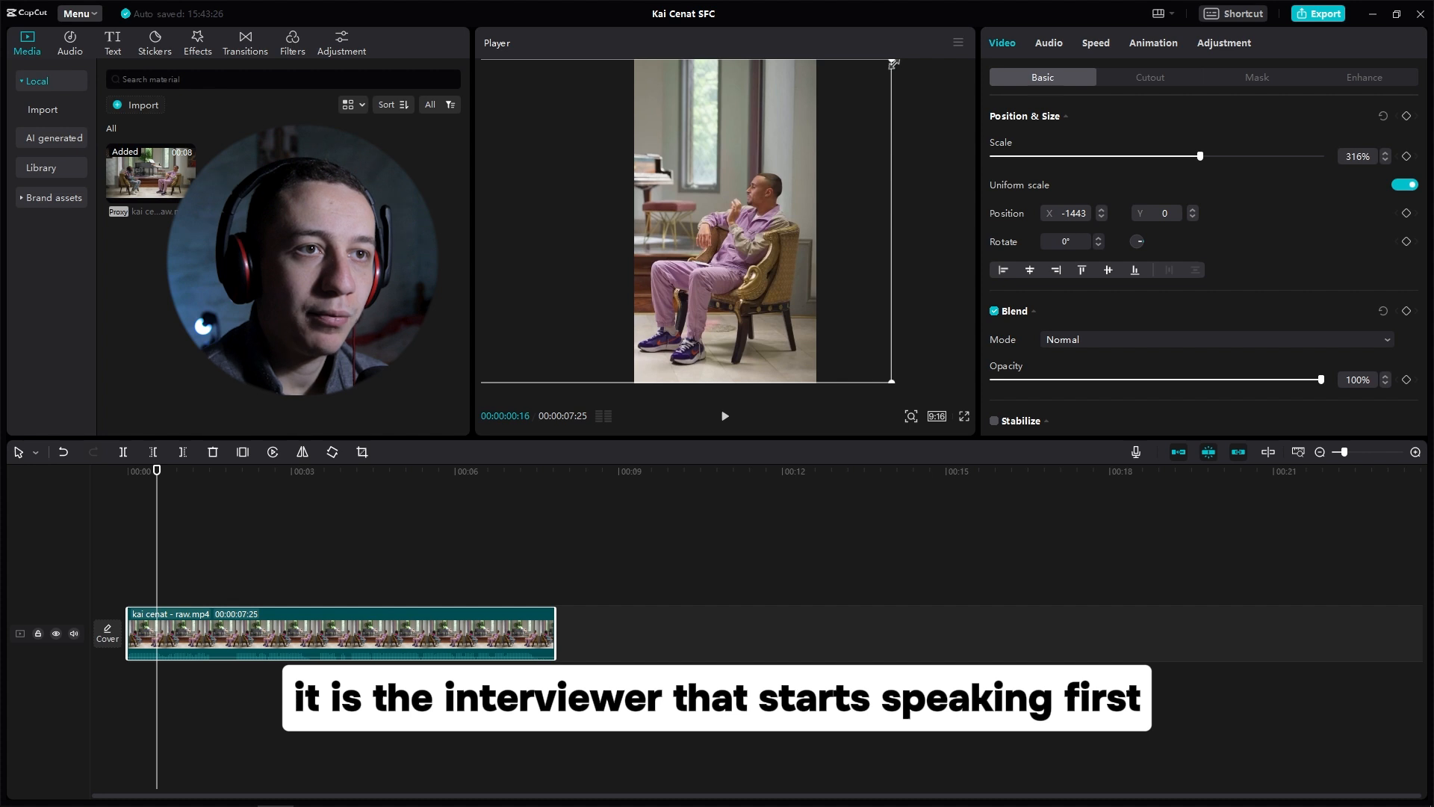
{"action": "left_click_drag", "start_coordinate": [893, 63], "coordinate": [956, 51]}
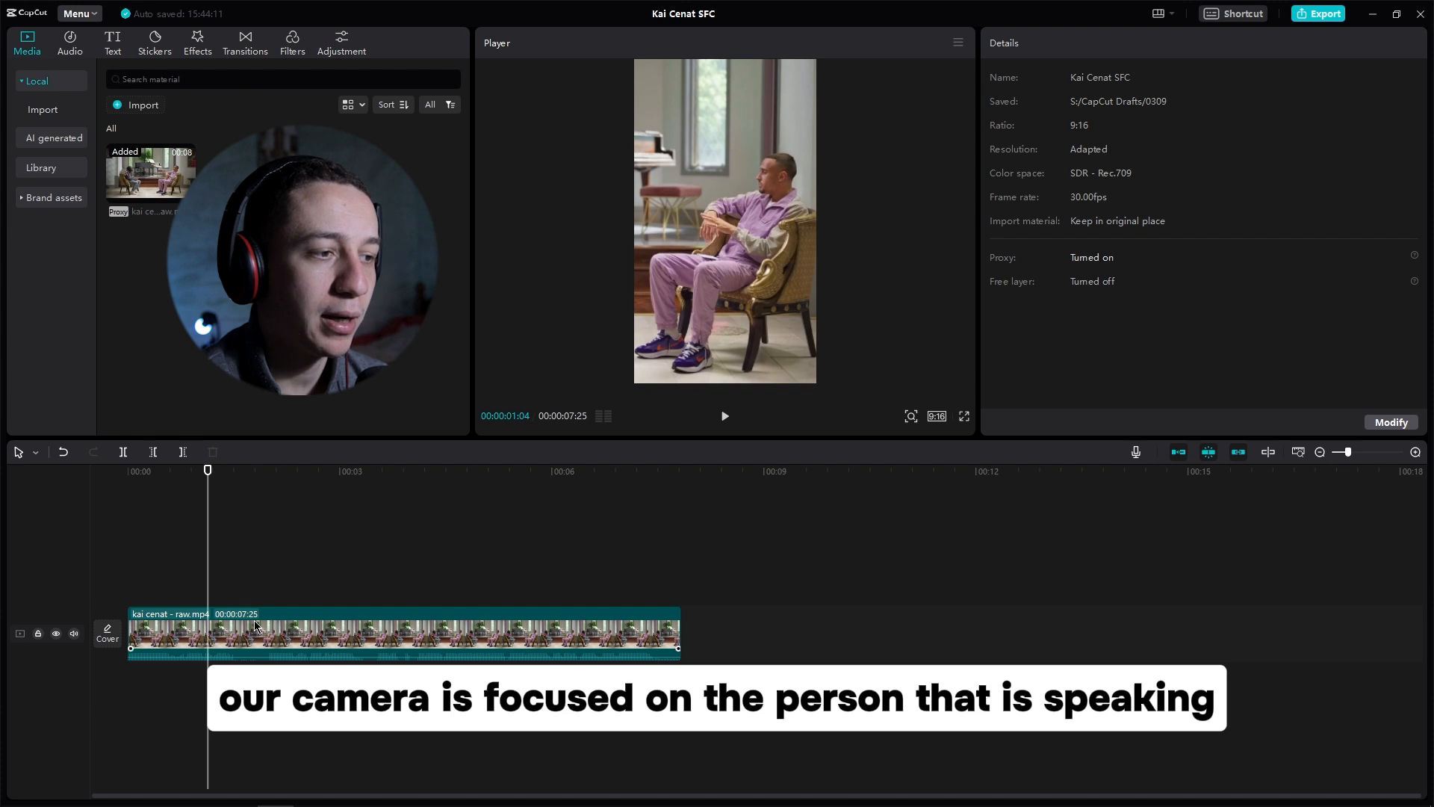
Step: Add a position and scale keyframe on the clip at about 1 second 25 frames
{"action": "left_click_drag", "start_coordinate": [207, 471], "coordinate": [256, 493]}
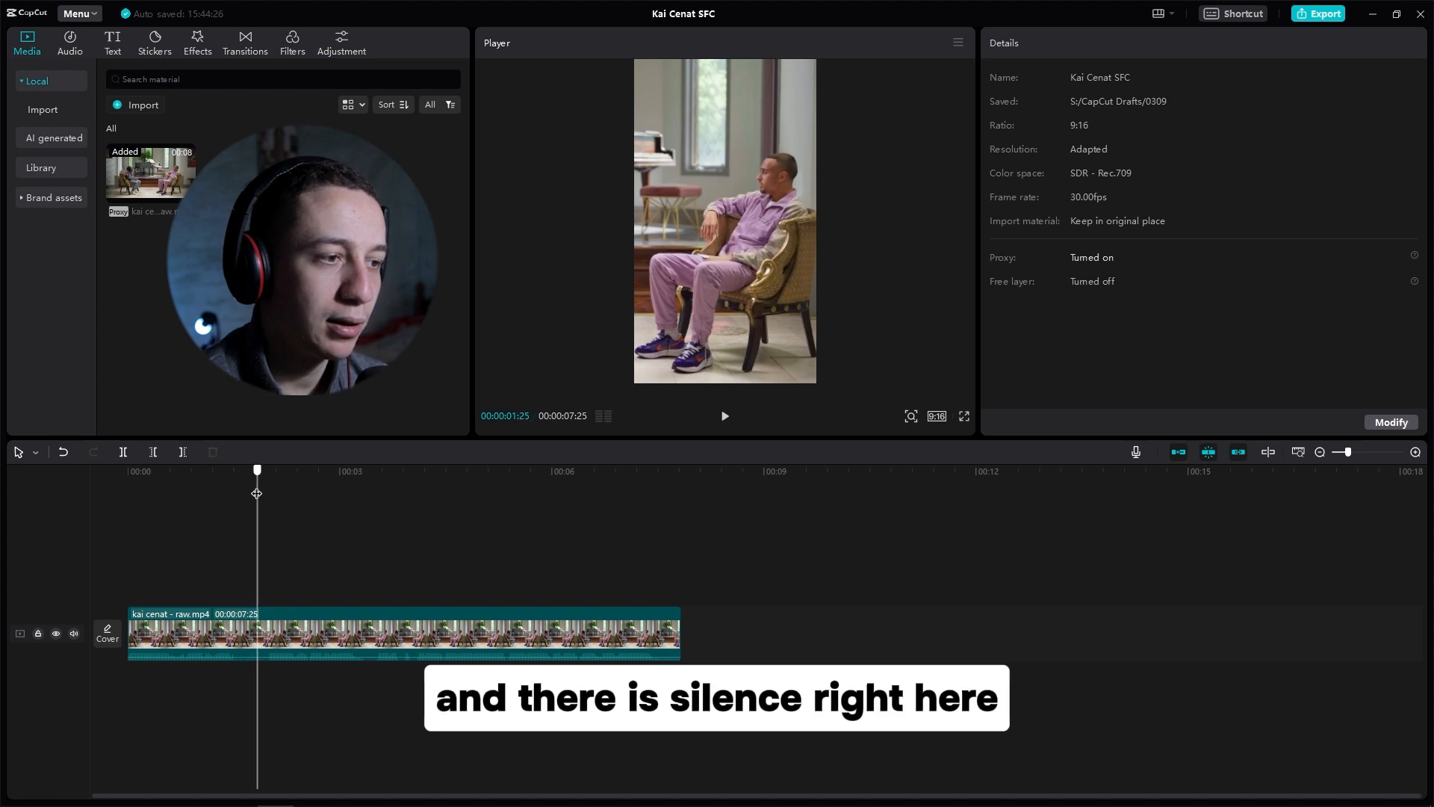
{"action": "left_click", "coordinate": [282, 631]}
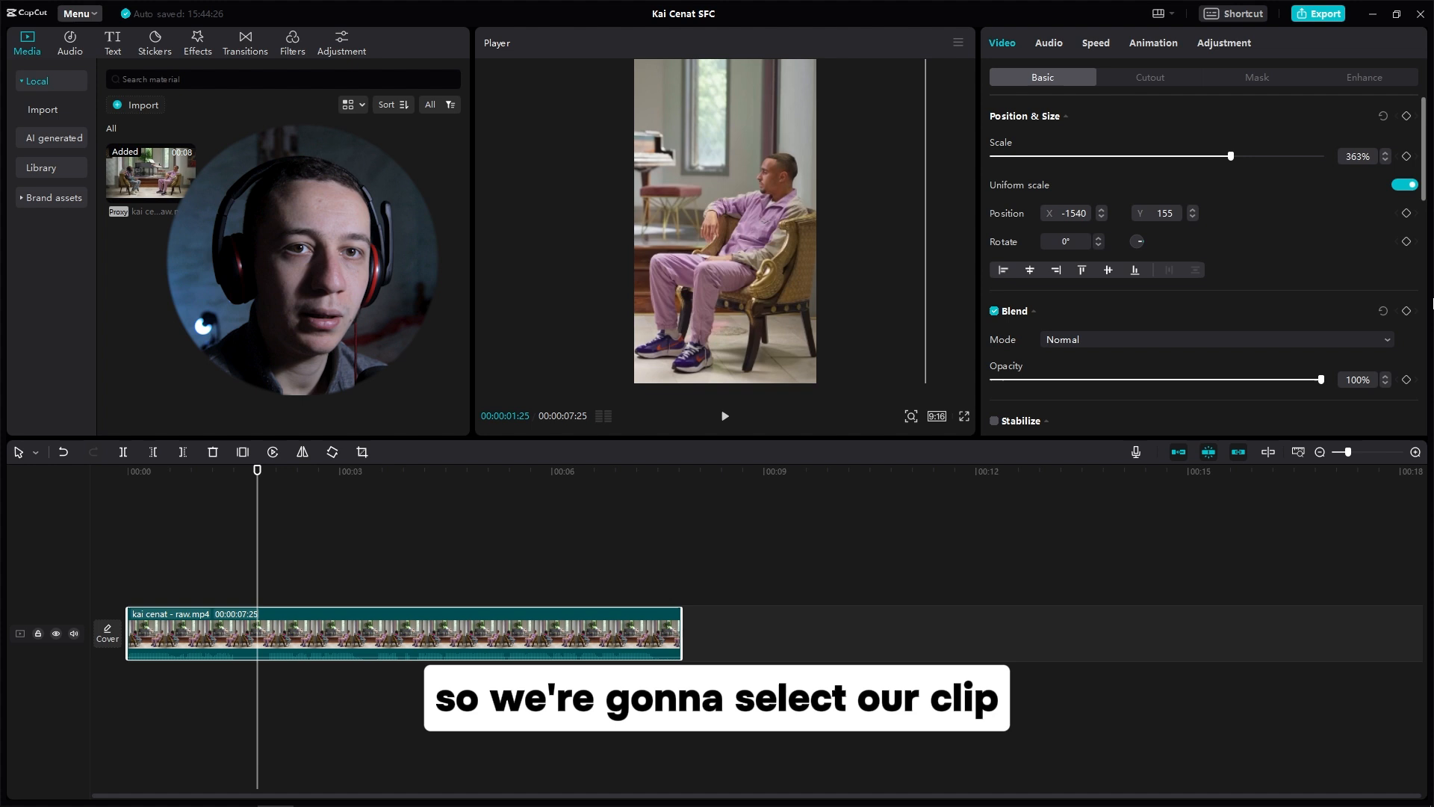
{"action": "left_click", "coordinate": [1408, 118]}
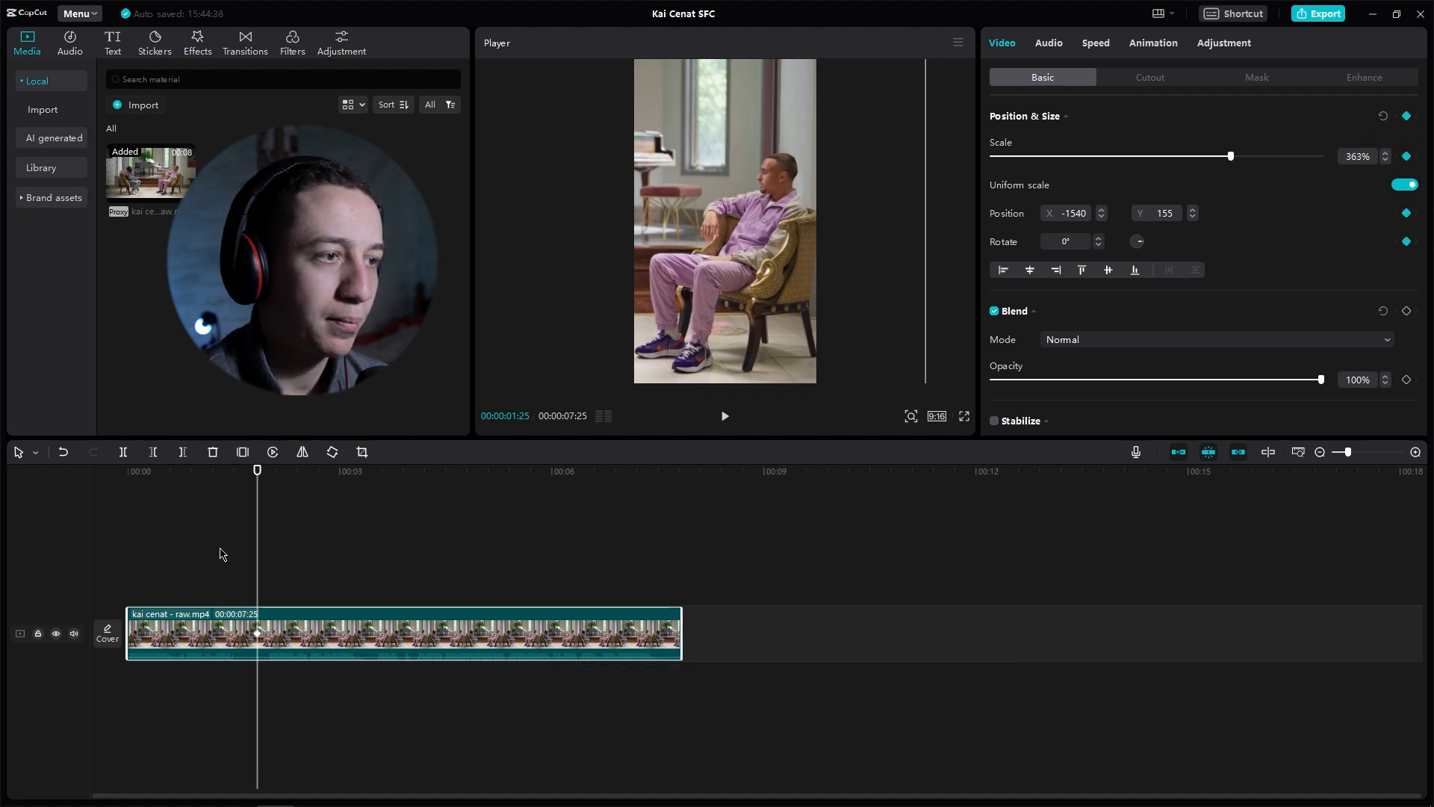
Step: Move the playhead to about 2 seconds 4 frames and reposition the video to frame the man in the hoodie on the left
{"action": "left_click_drag", "start_coordinate": [258, 472], "coordinate": [278, 472]}
{"action": "left_click_drag", "start_coordinate": [693, 297], "coordinate": [747, 301]}
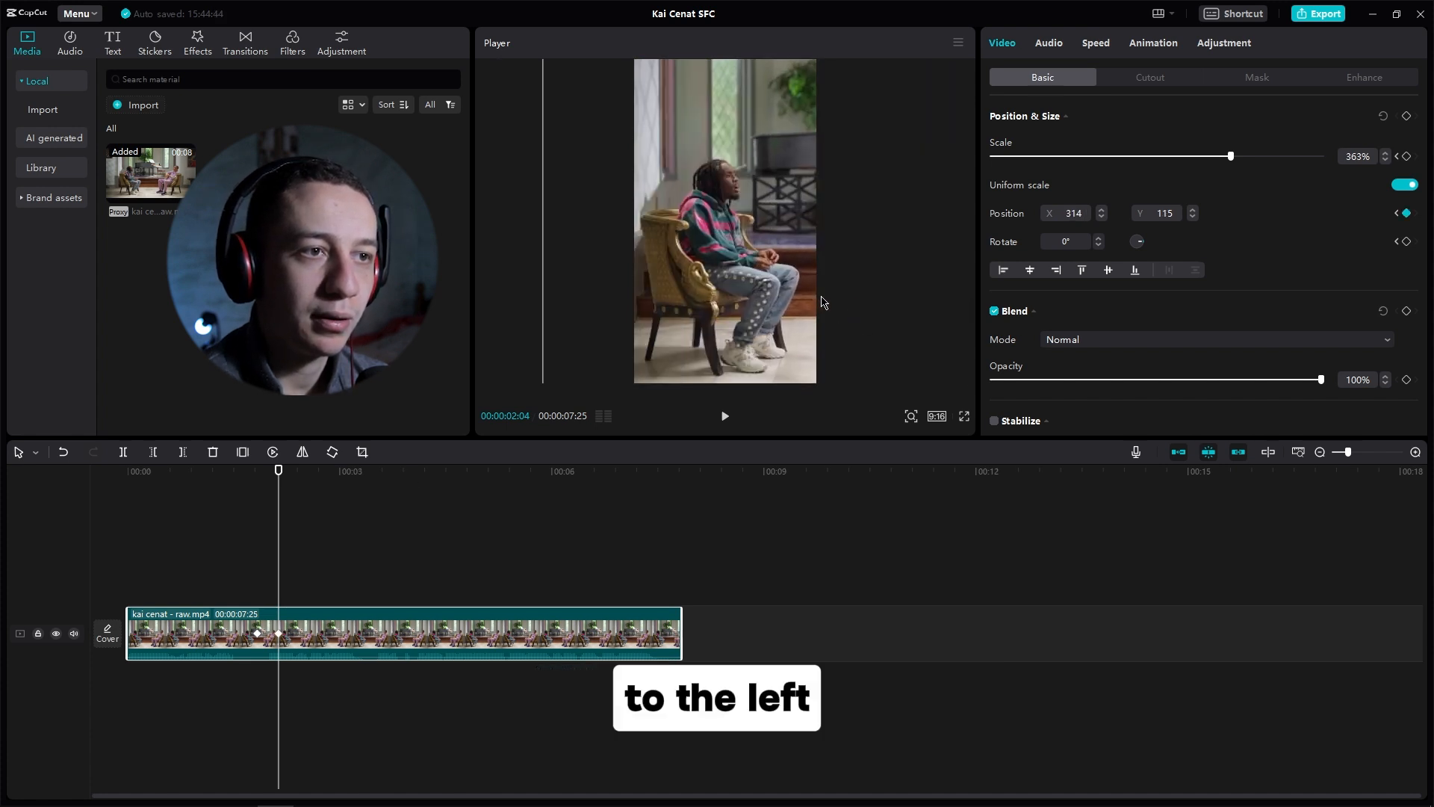
{"action": "left_click", "coordinate": [203, 539]}
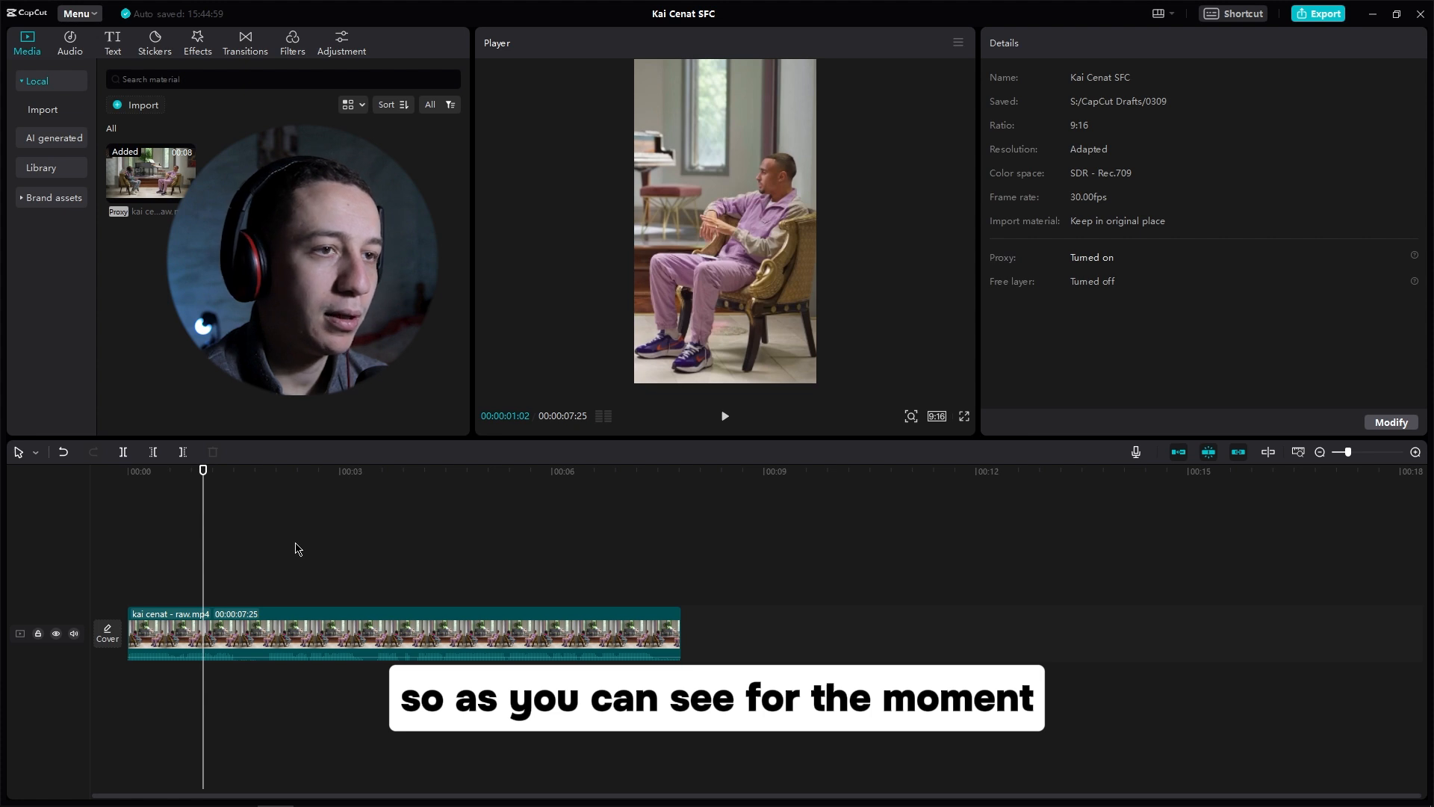
Step: Play back the framing switch and select the clip's second keyframe
{"action": "key", "text": "space"}
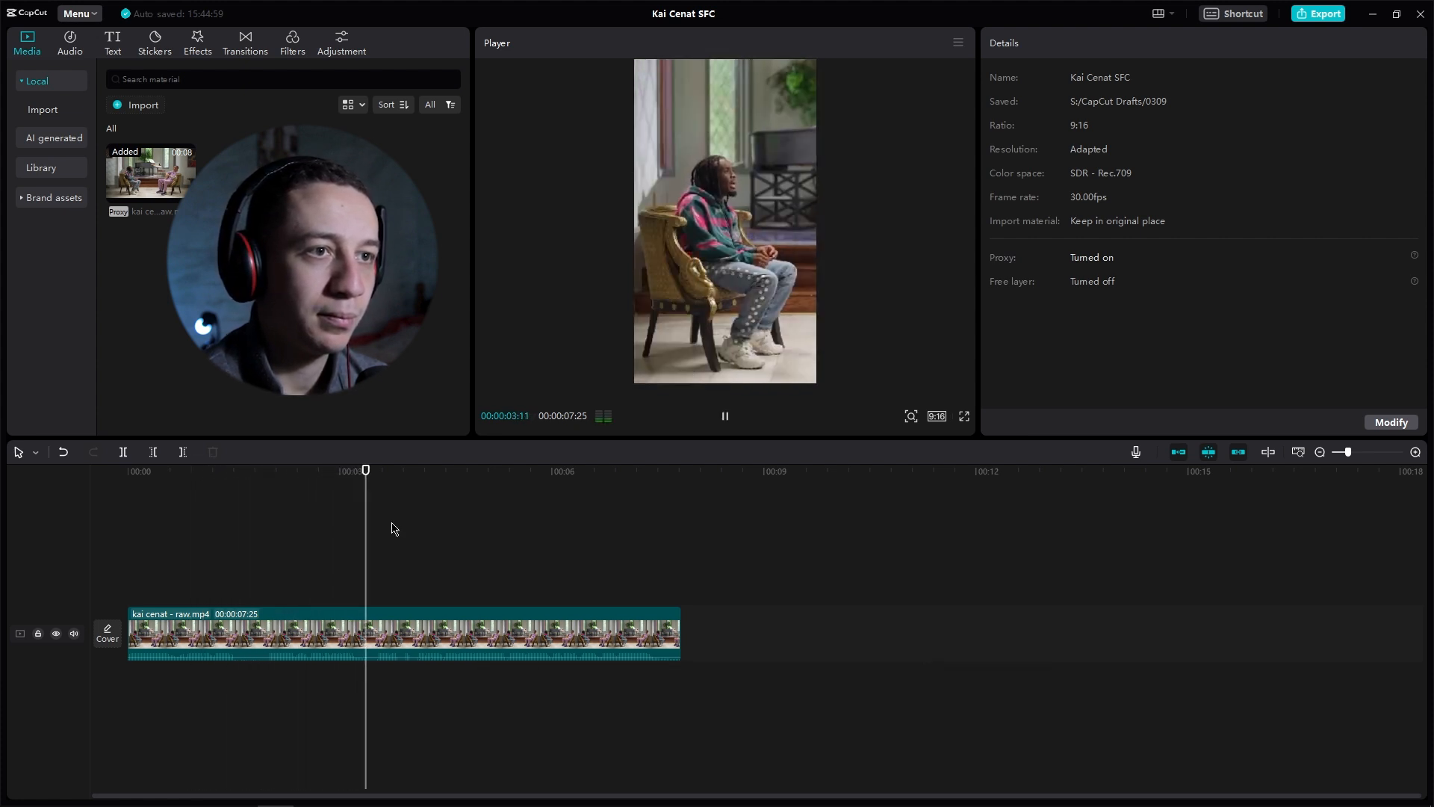
{"action": "key", "text": "space"}
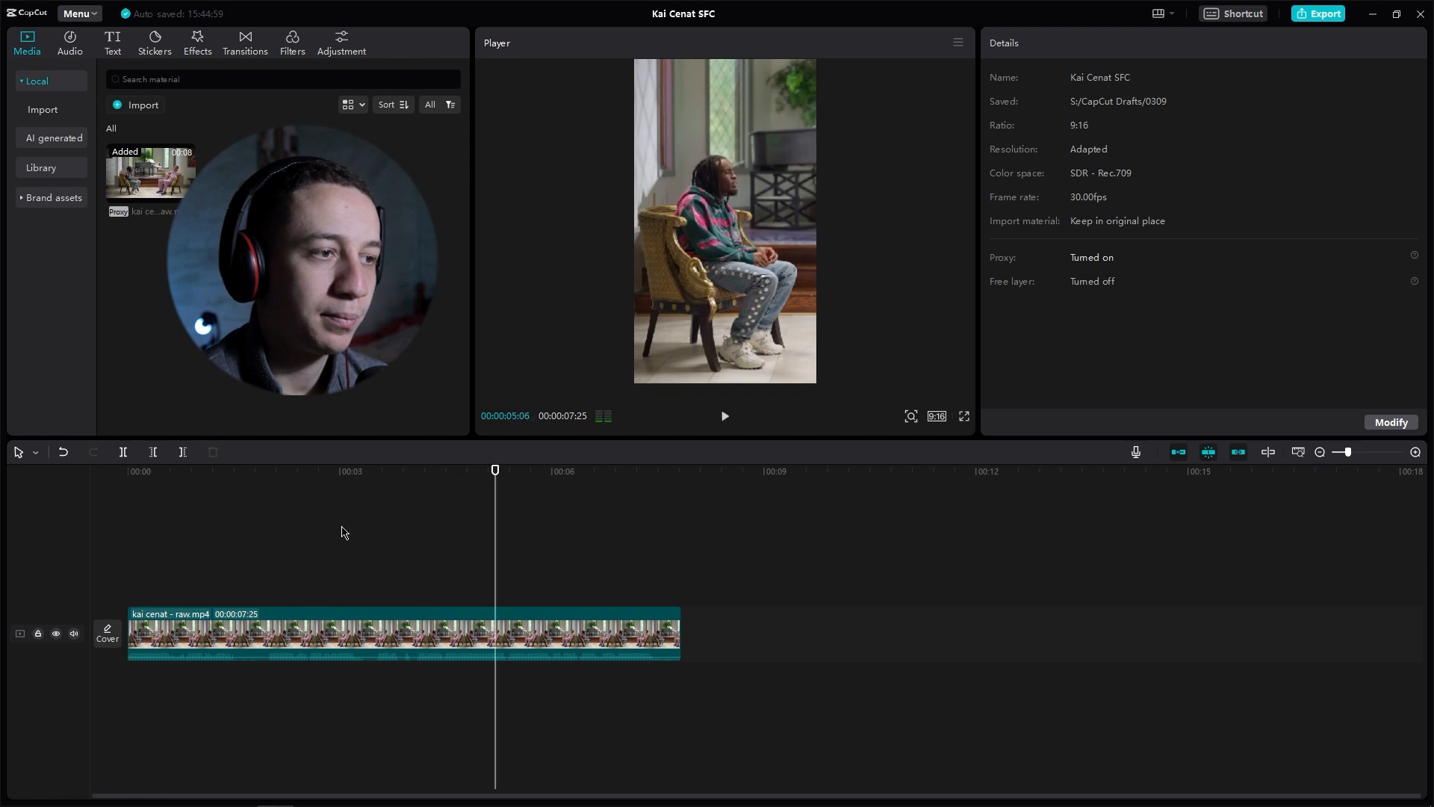
{"action": "left_click", "coordinate": [214, 472]}
{"action": "left_click", "coordinate": [238, 628]}
{"action": "left_click", "coordinate": [254, 637]}
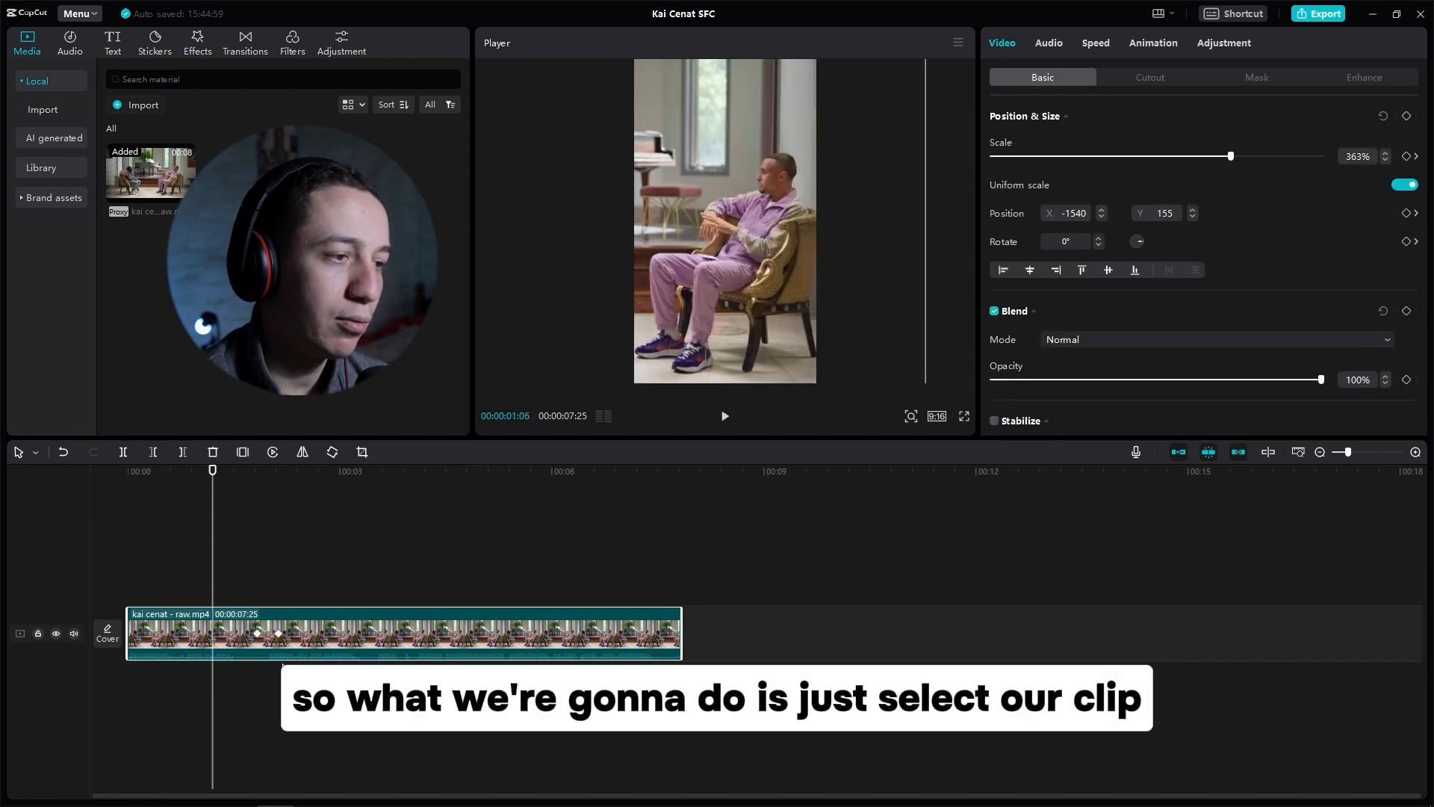
{"action": "left_click", "coordinate": [257, 634]}
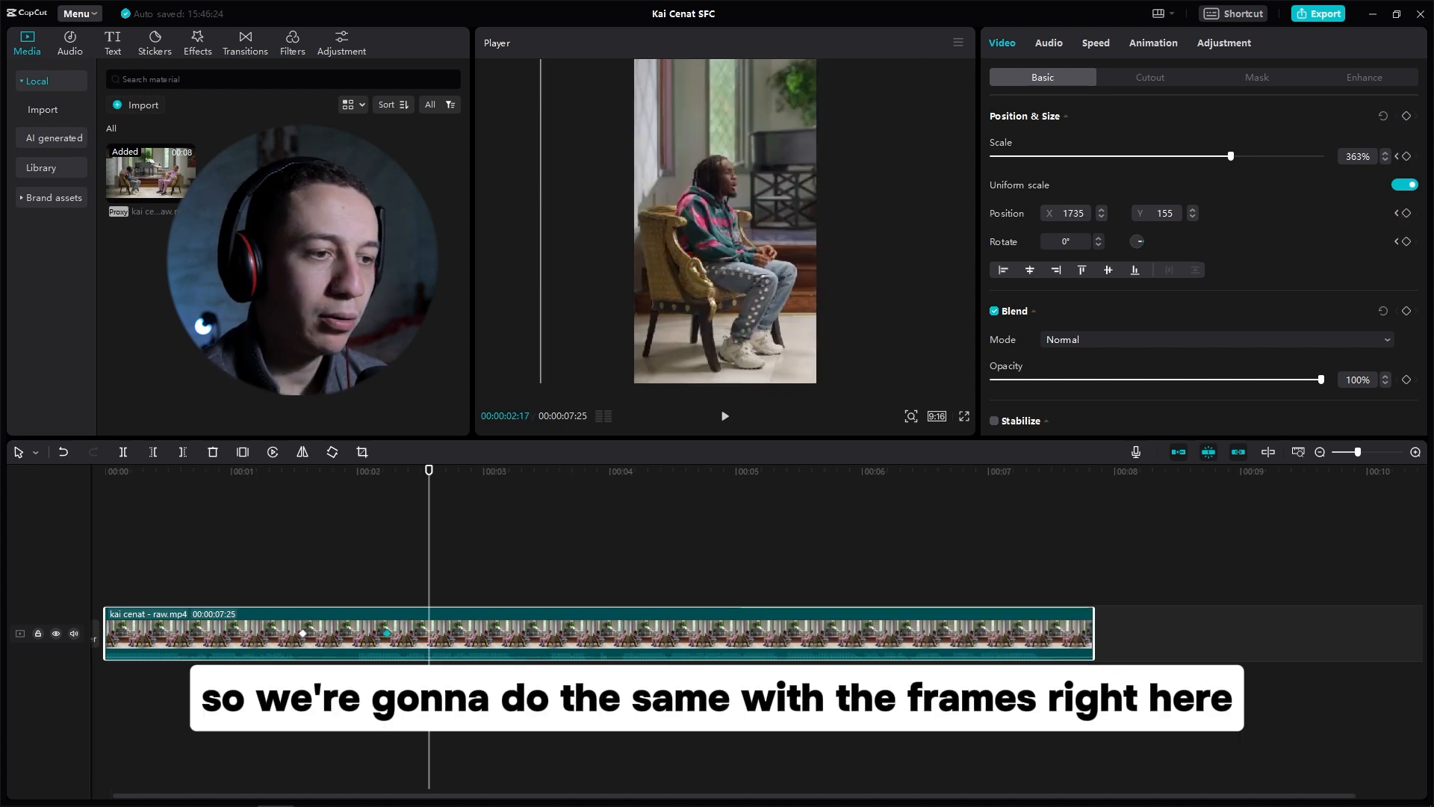
Step: Add a keyframe at about 4 seconds 19 frames holding the left framing, and select the first keyframe to copy its position
{"action": "left_click_drag", "start_coordinate": [477, 472], "coordinate": [690, 487]}
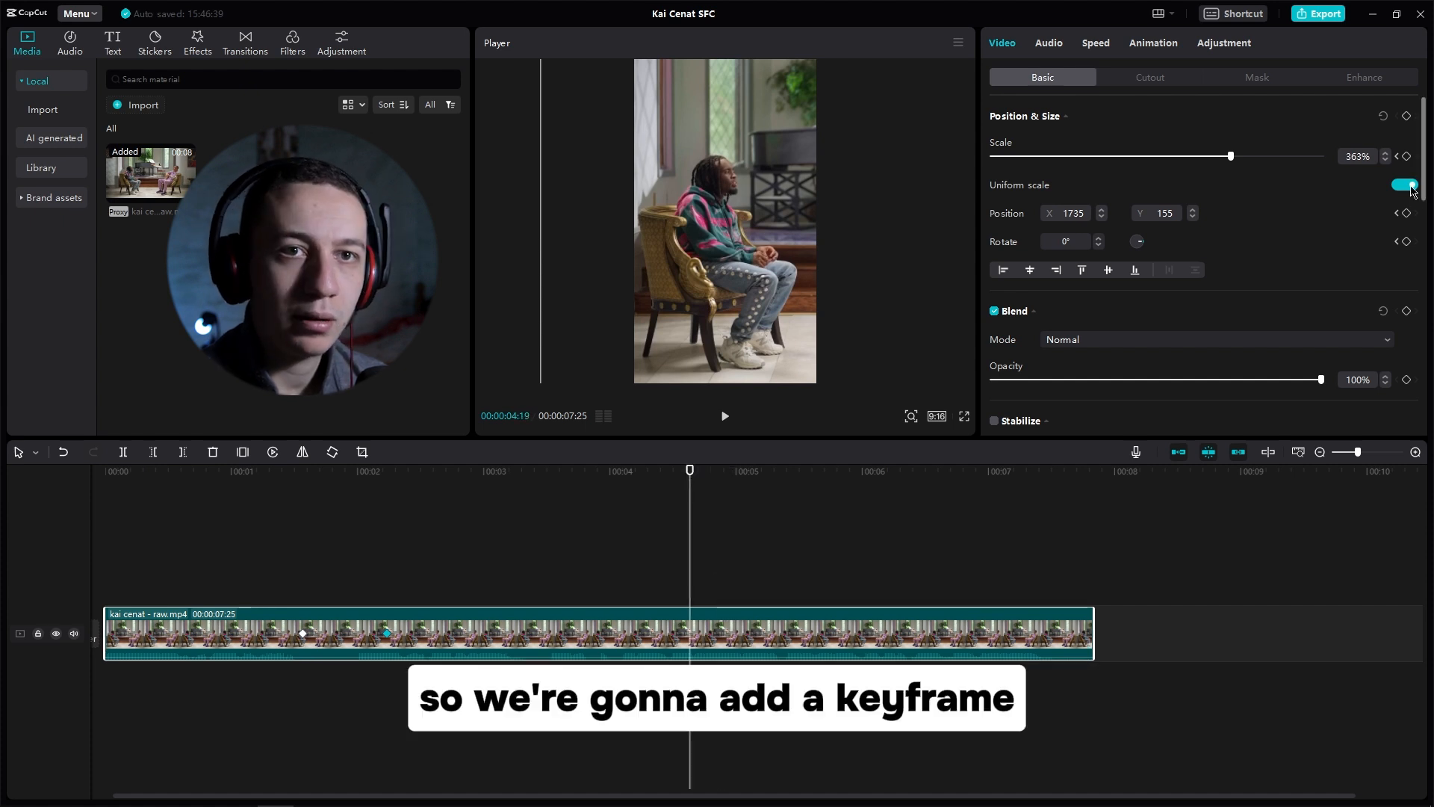
{"action": "left_click", "coordinate": [1407, 116]}
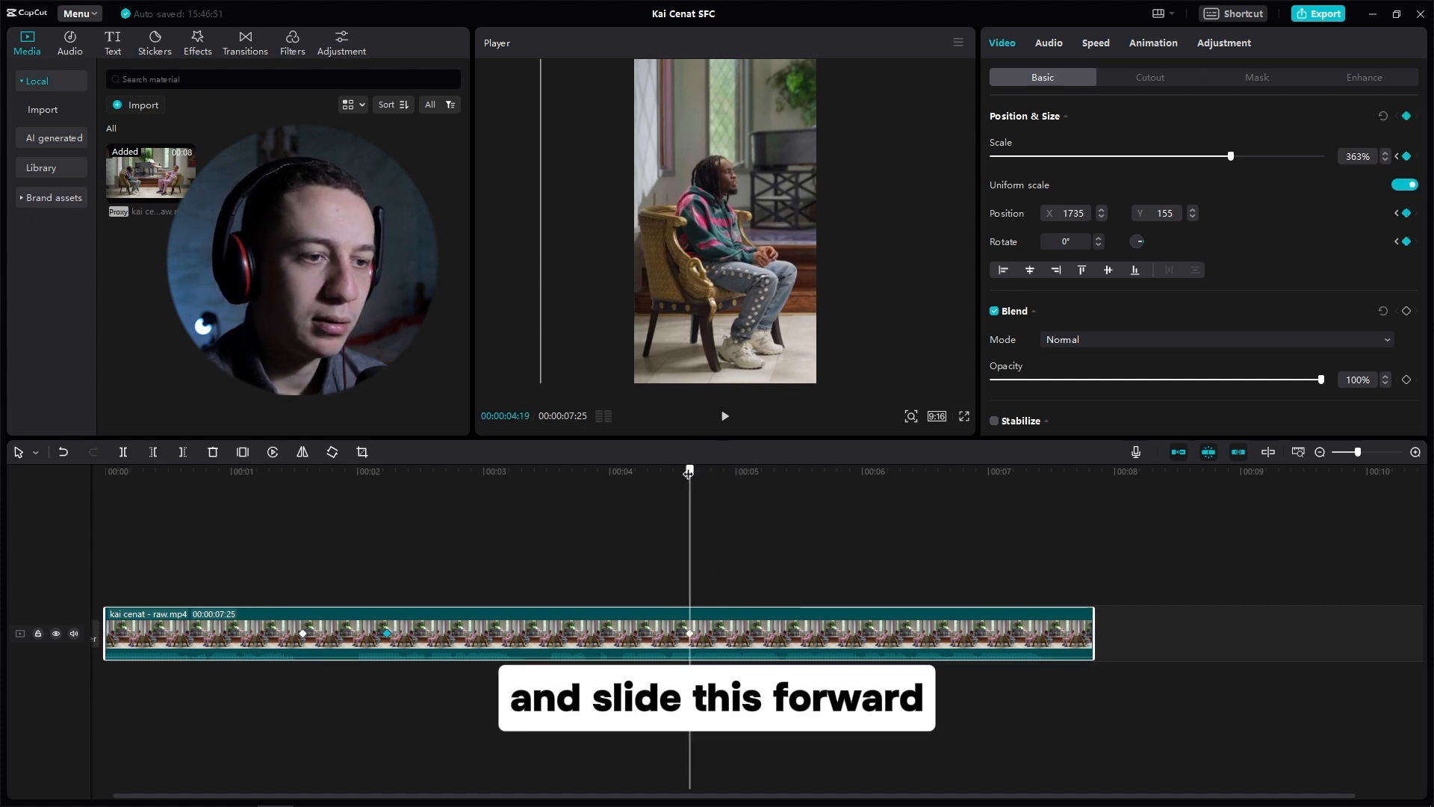
{"action": "left_click_drag", "start_coordinate": [689, 467], "coordinate": [758, 476]}
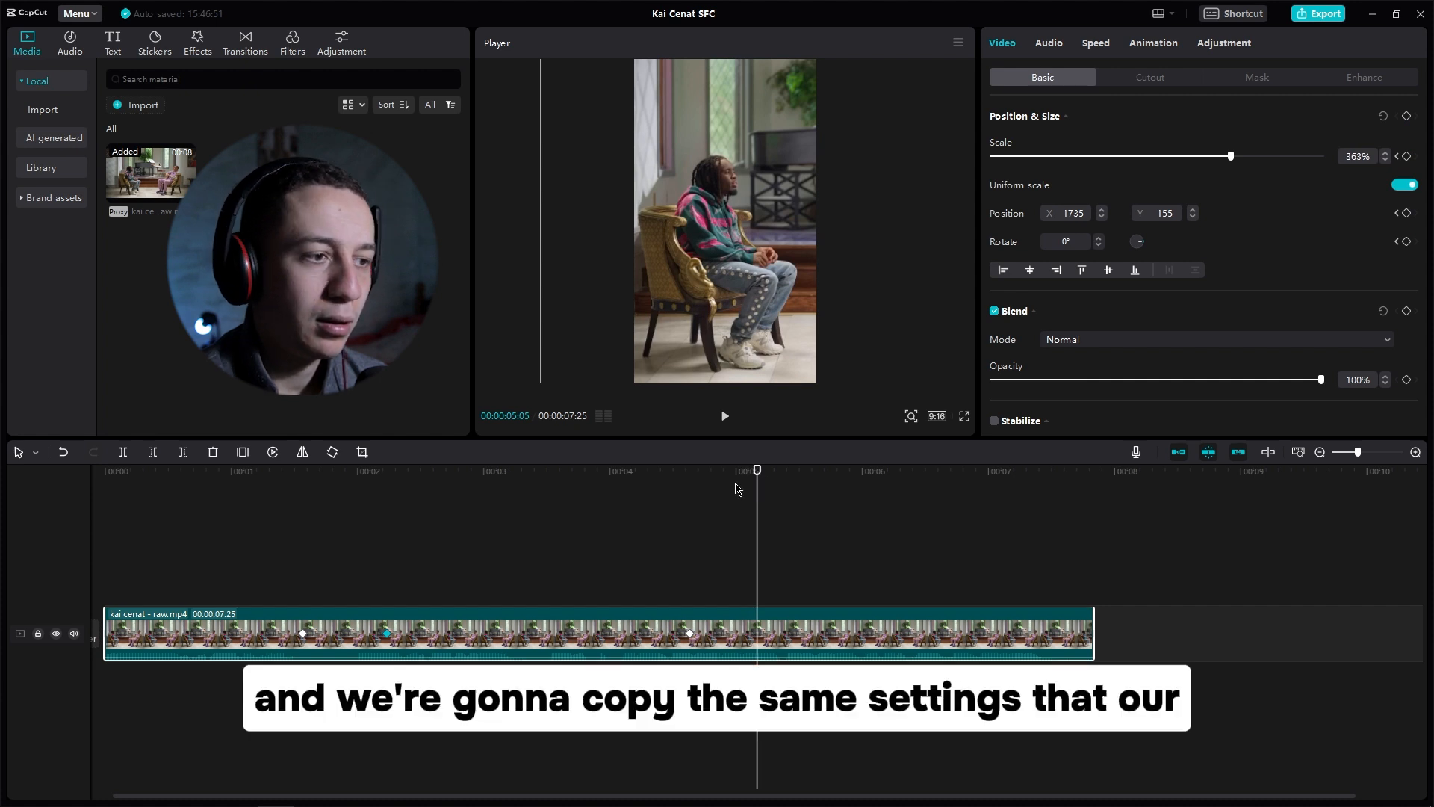
{"action": "left_click", "coordinate": [302, 634]}
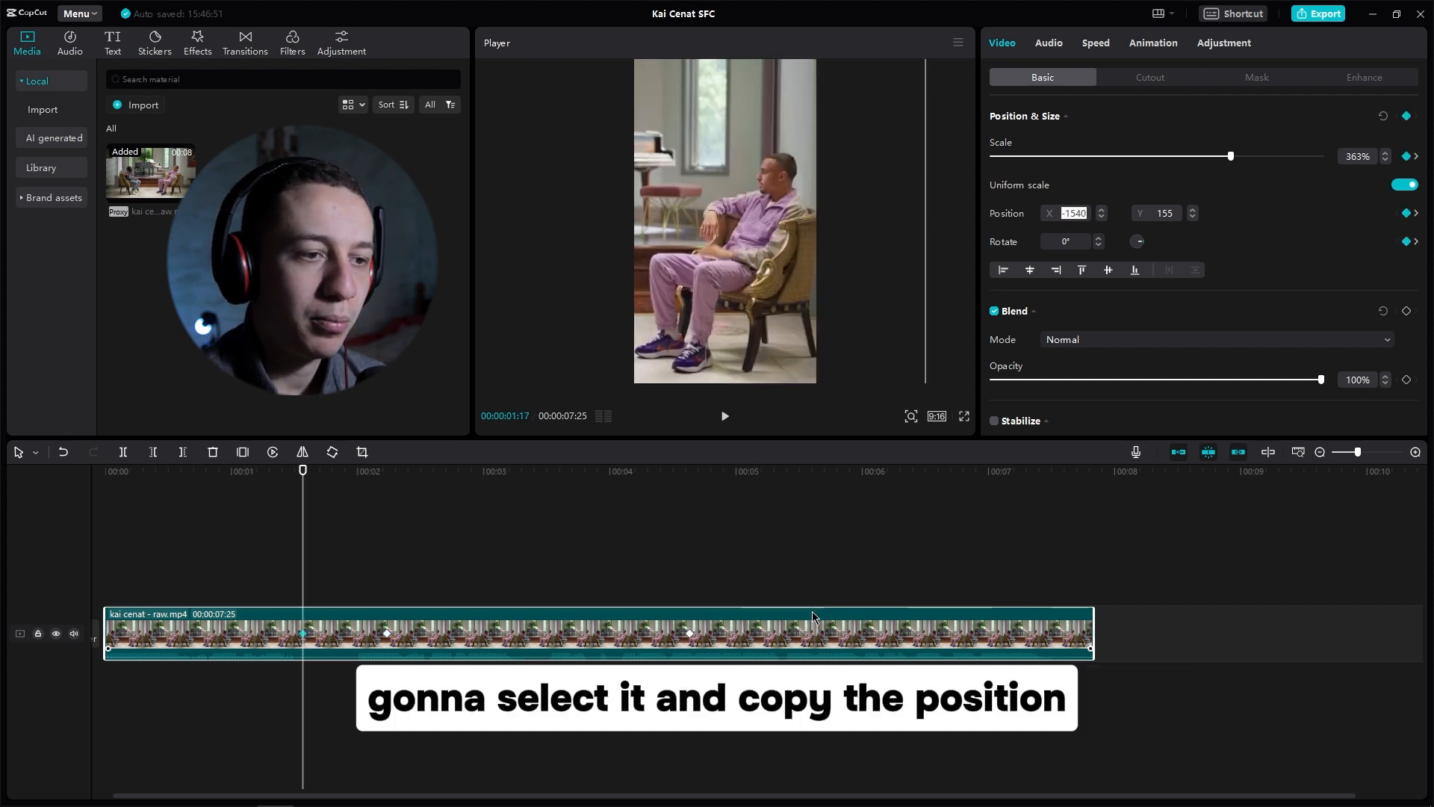
Step: Return to the start of the timeline and play back the reframed clip
{"action": "left_click_drag", "start_coordinate": [754, 470], "coordinate": [78, 513]}
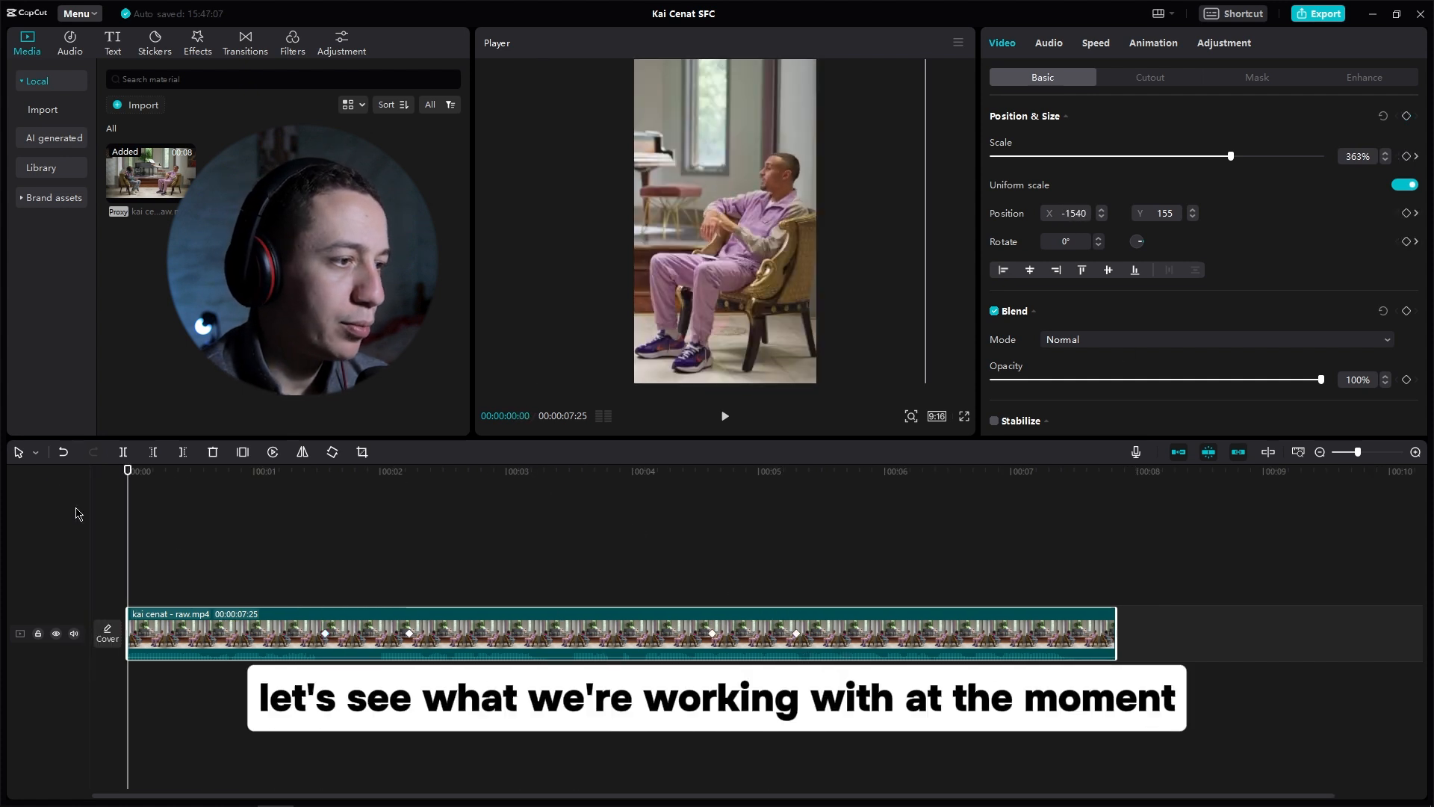
{"action": "left_click", "coordinate": [155, 566]}
{"action": "key", "text": "space"}
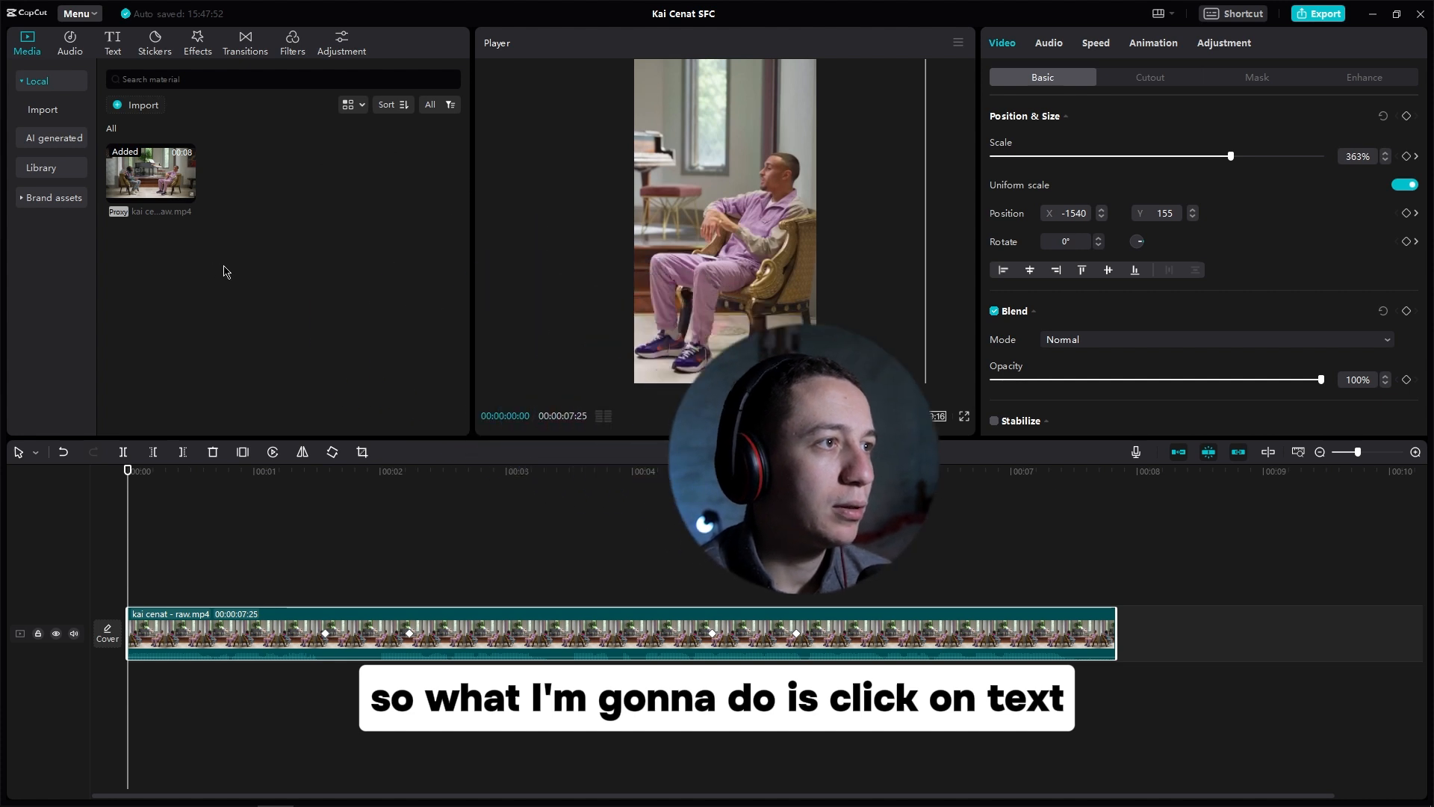
Step: Generate auto captions for the clip with English as the spoken language
{"action": "left_click", "coordinate": [113, 46]}
{"action": "left_click", "coordinate": [54, 80]}
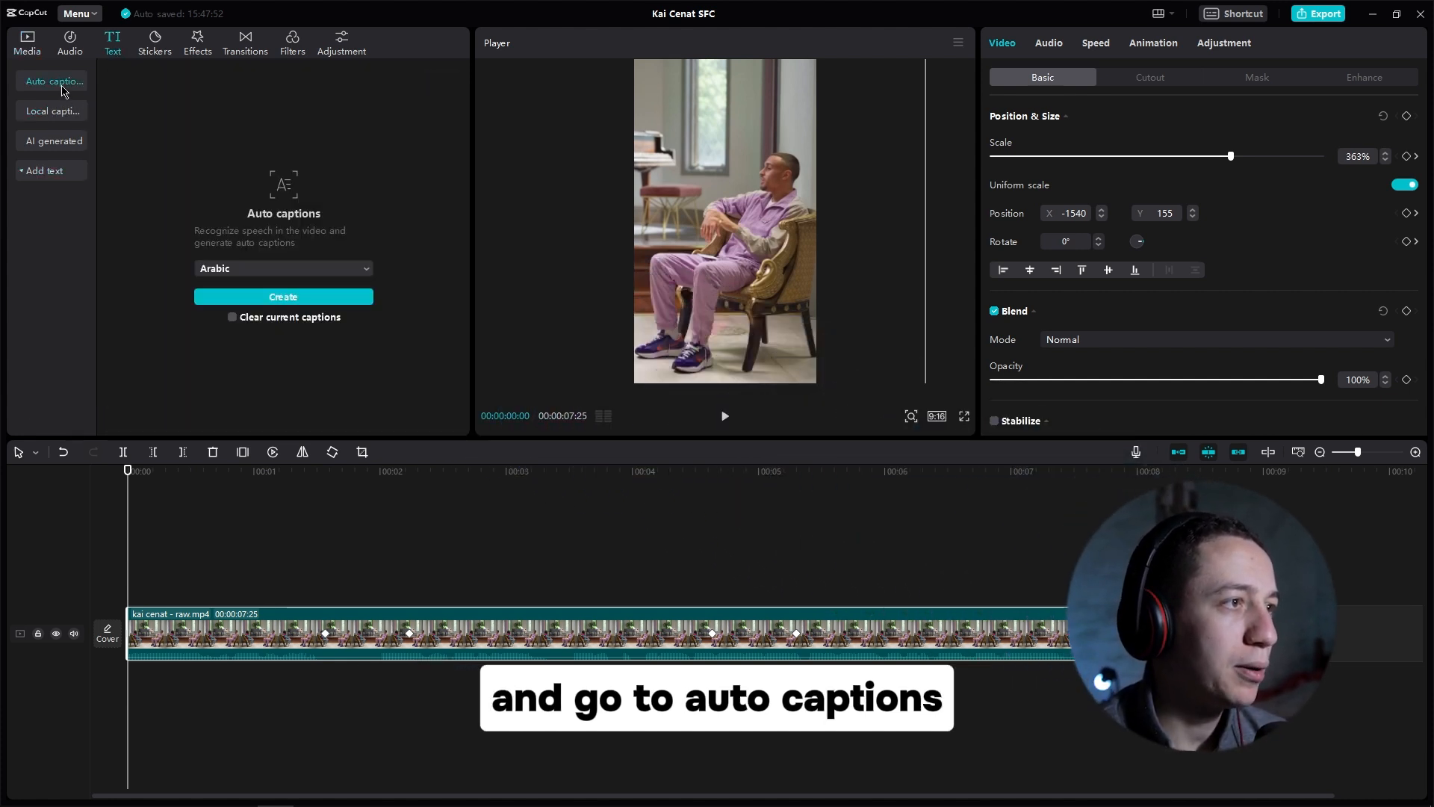
{"action": "left_click", "coordinate": [251, 270]}
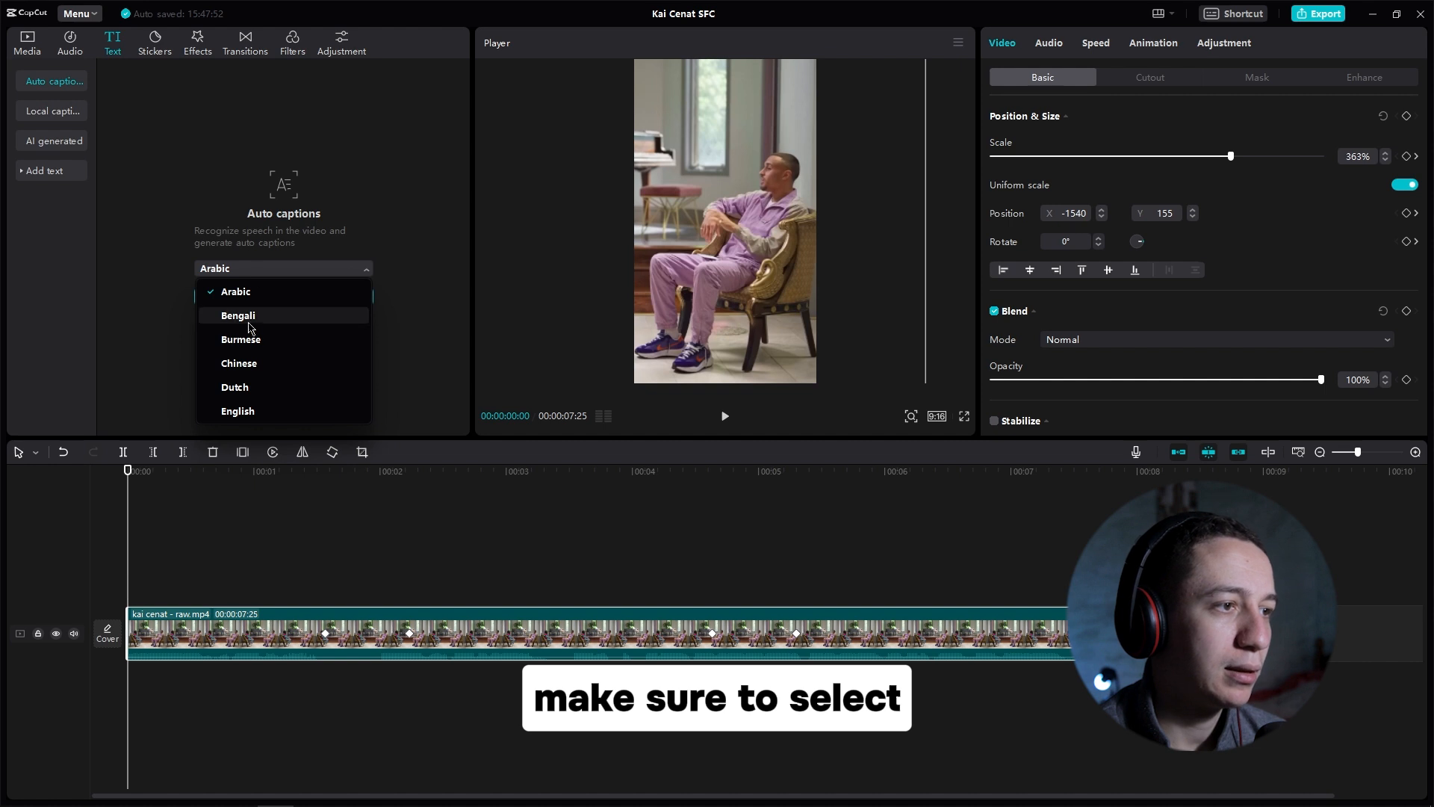
{"action": "left_click", "coordinate": [246, 409]}
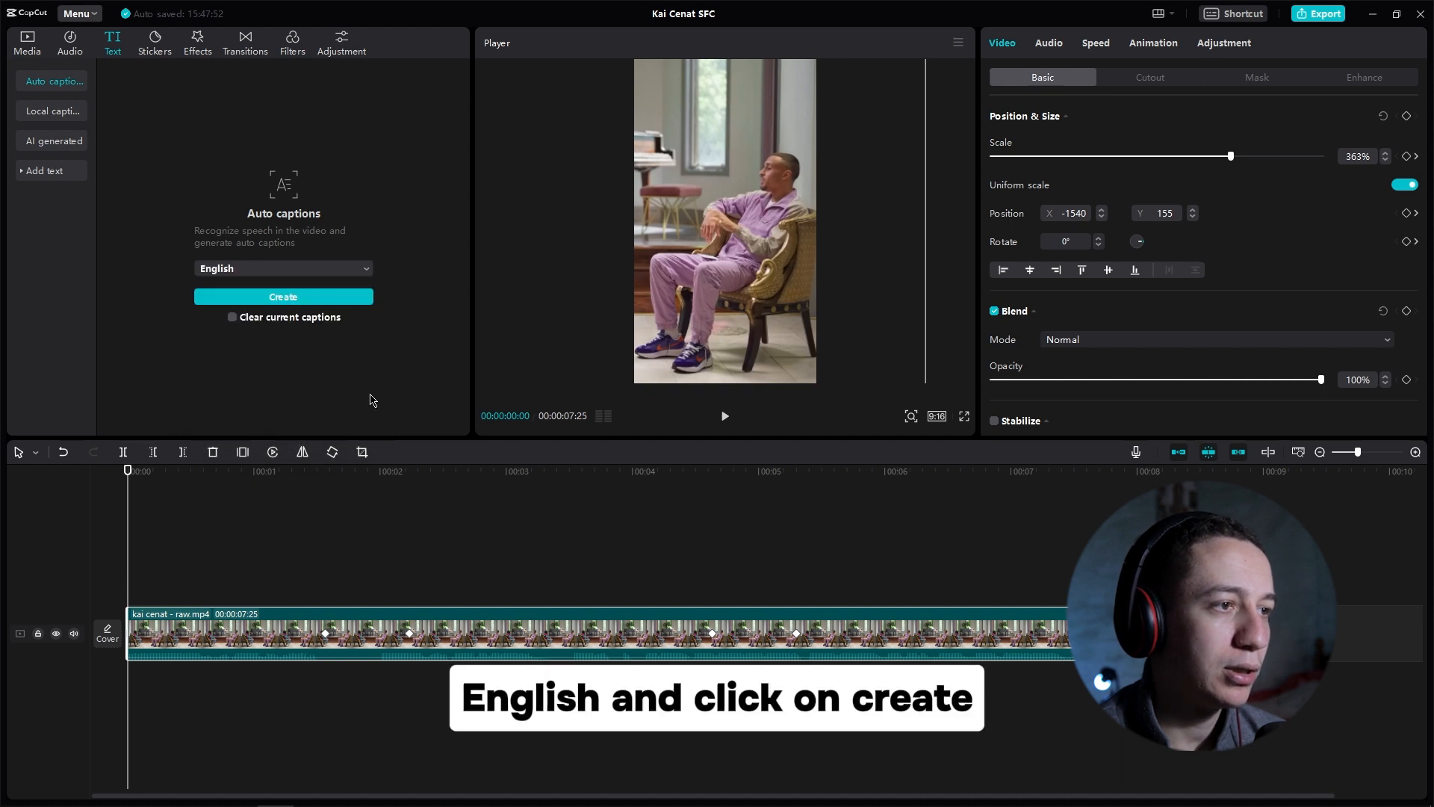
{"action": "left_click", "coordinate": [301, 299]}
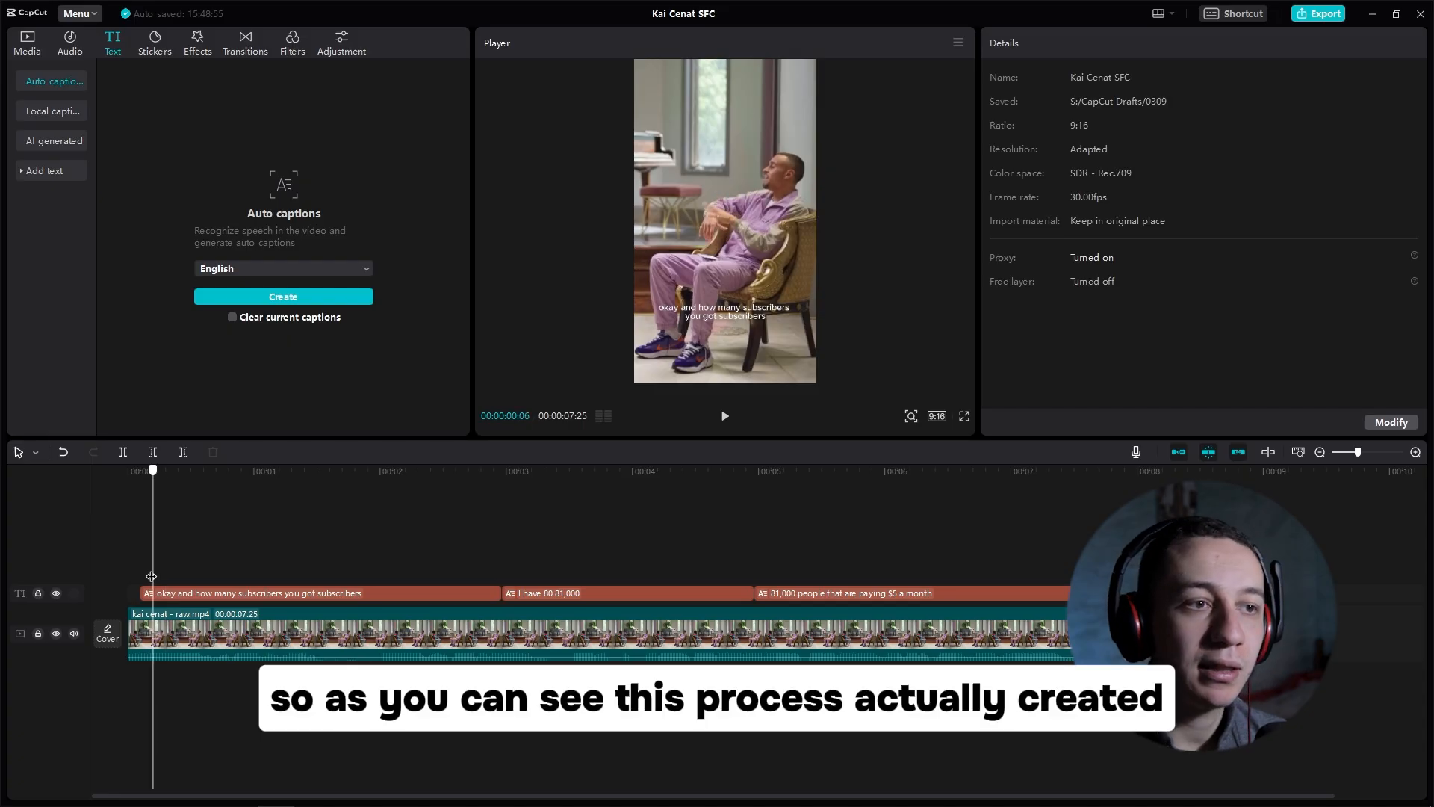
Step: Trim the start of the first caption segment to about 1 second
{"action": "left_click_drag", "start_coordinate": [150, 575], "coordinate": [971, 590]}
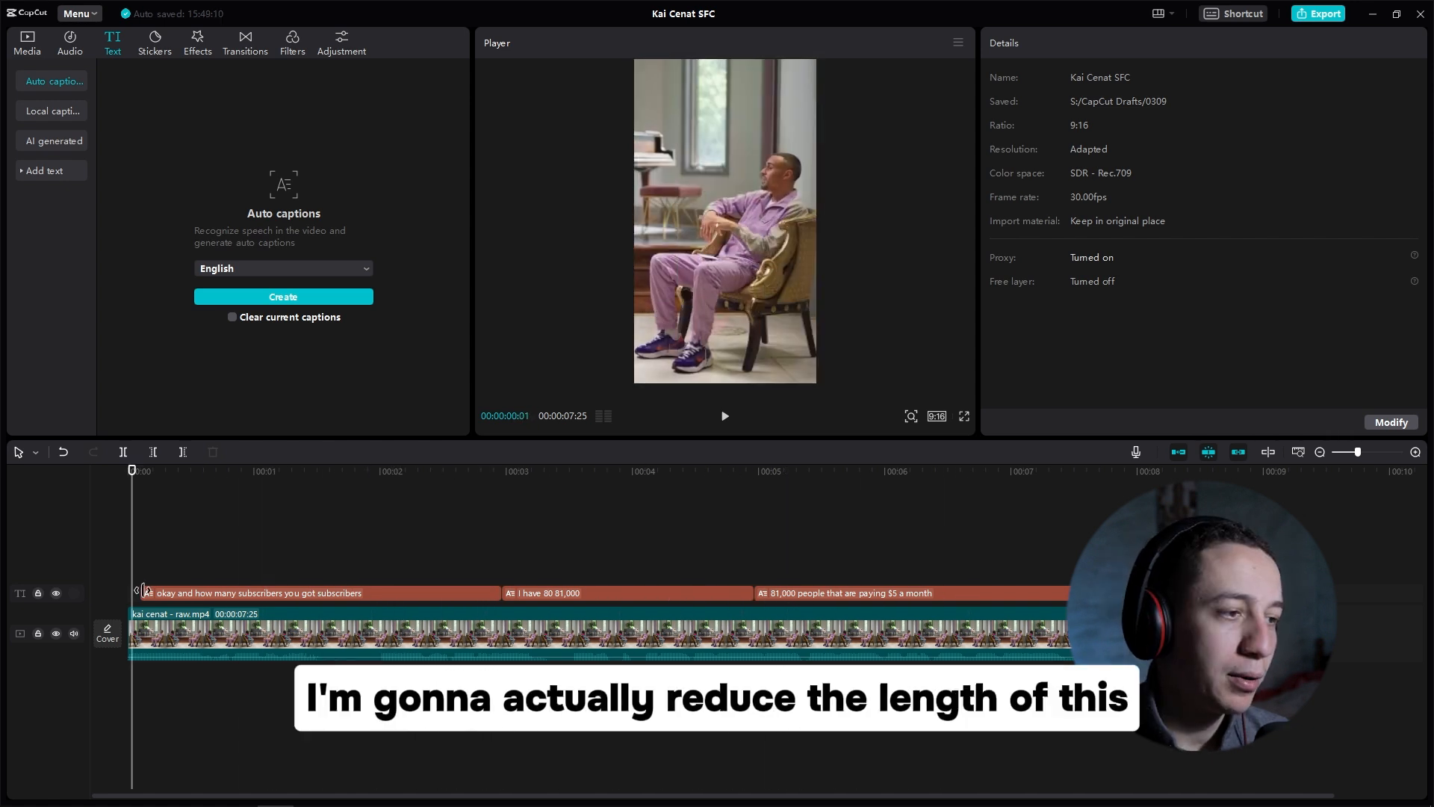
{"action": "left_click_drag", "start_coordinate": [144, 591], "coordinate": [330, 592]}
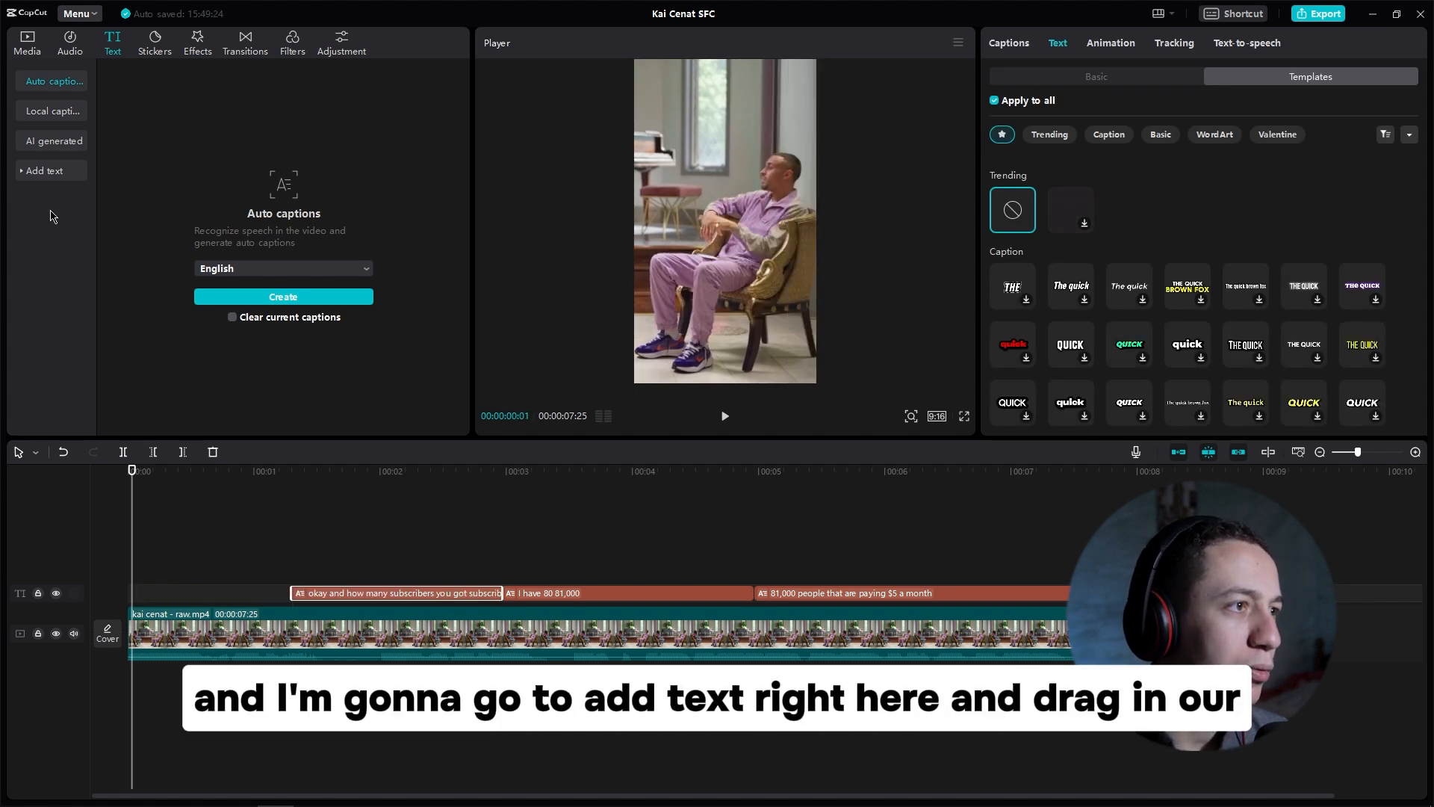
Step: Add a Default text clip at the start of the timeline and shorten it to end where the first caption begins
{"action": "left_click", "coordinate": [42, 171]}
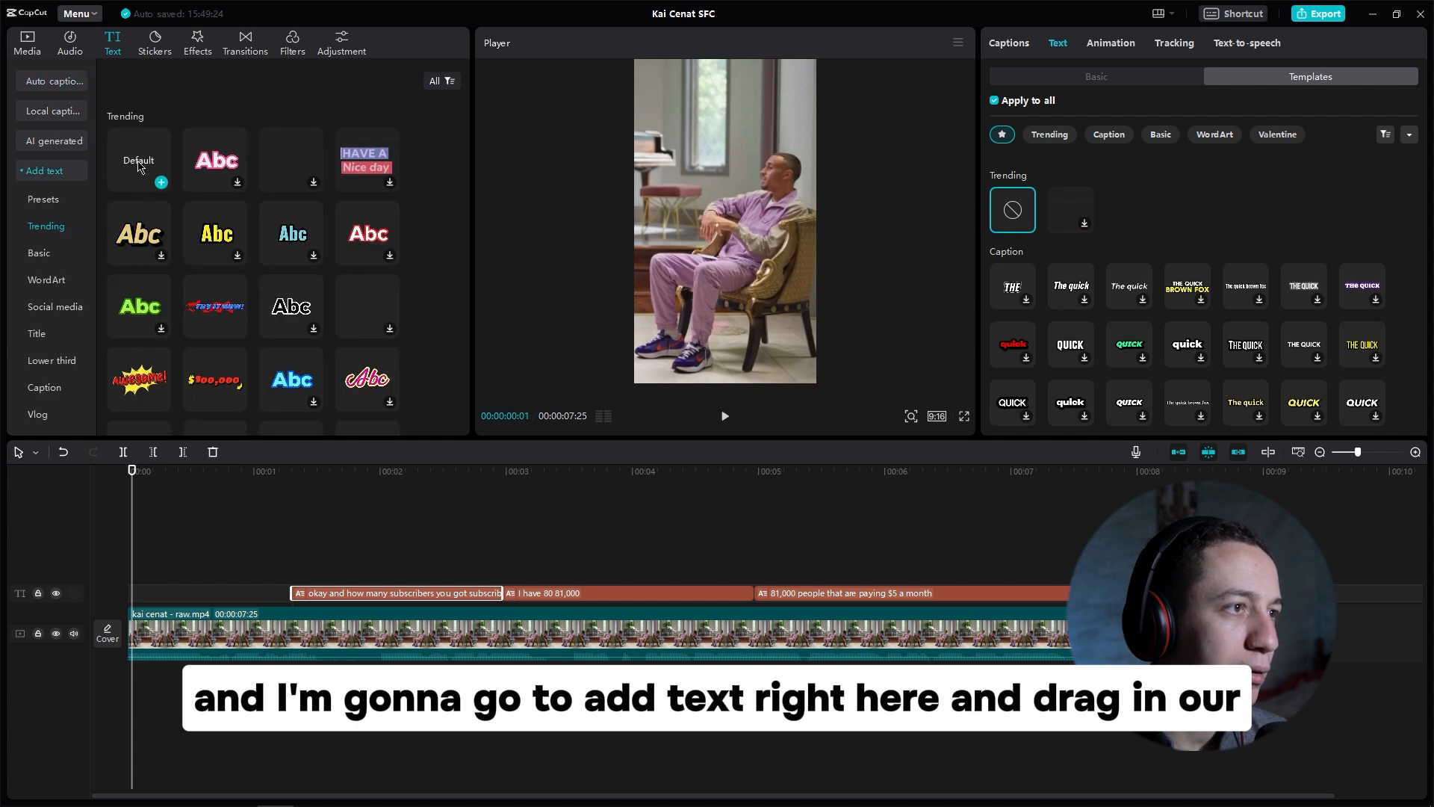
{"action": "left_click_drag", "start_coordinate": [140, 166], "coordinate": [129, 568]}
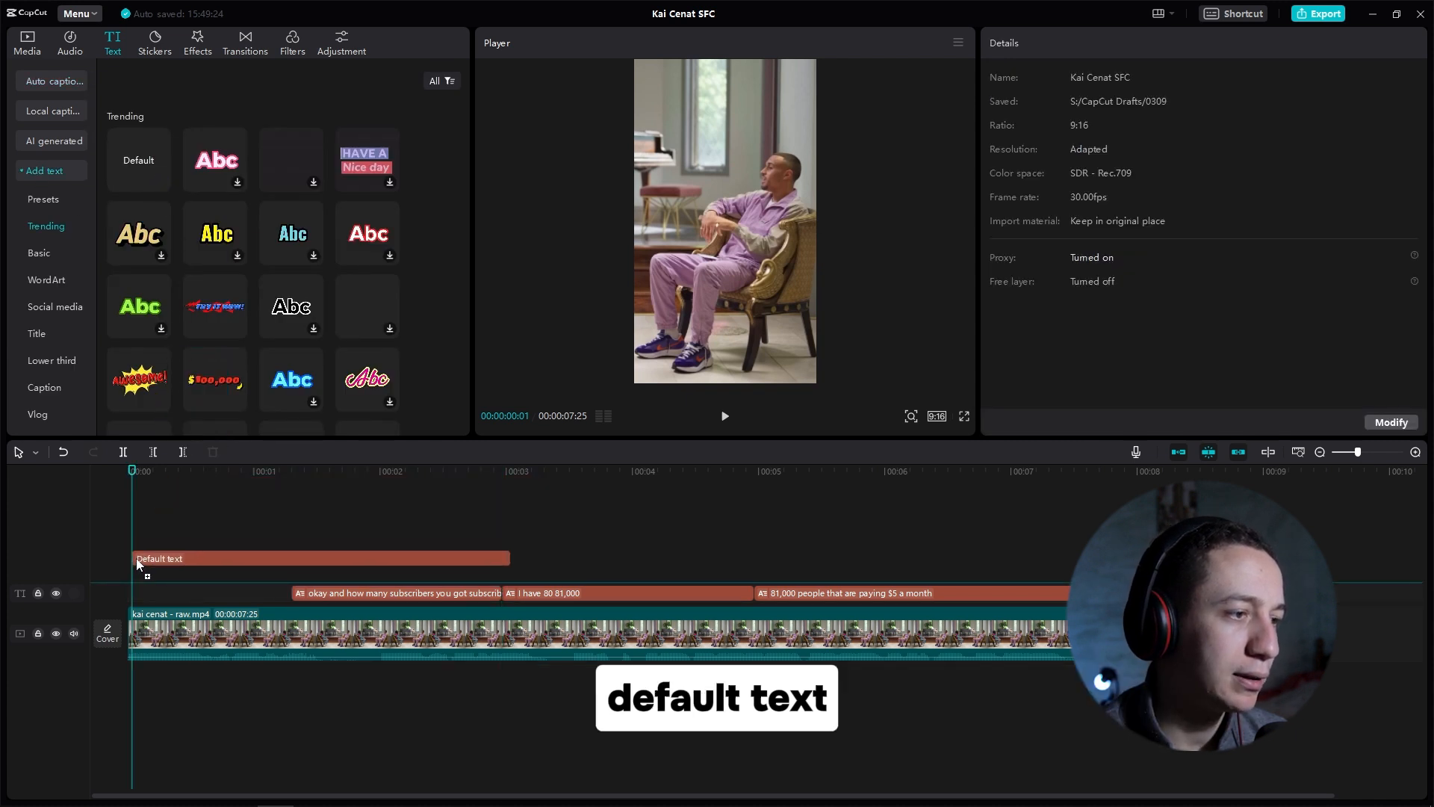
{"action": "left_click", "coordinate": [286, 566]}
{"action": "left_click_drag", "start_coordinate": [509, 571], "coordinate": [290, 570]}
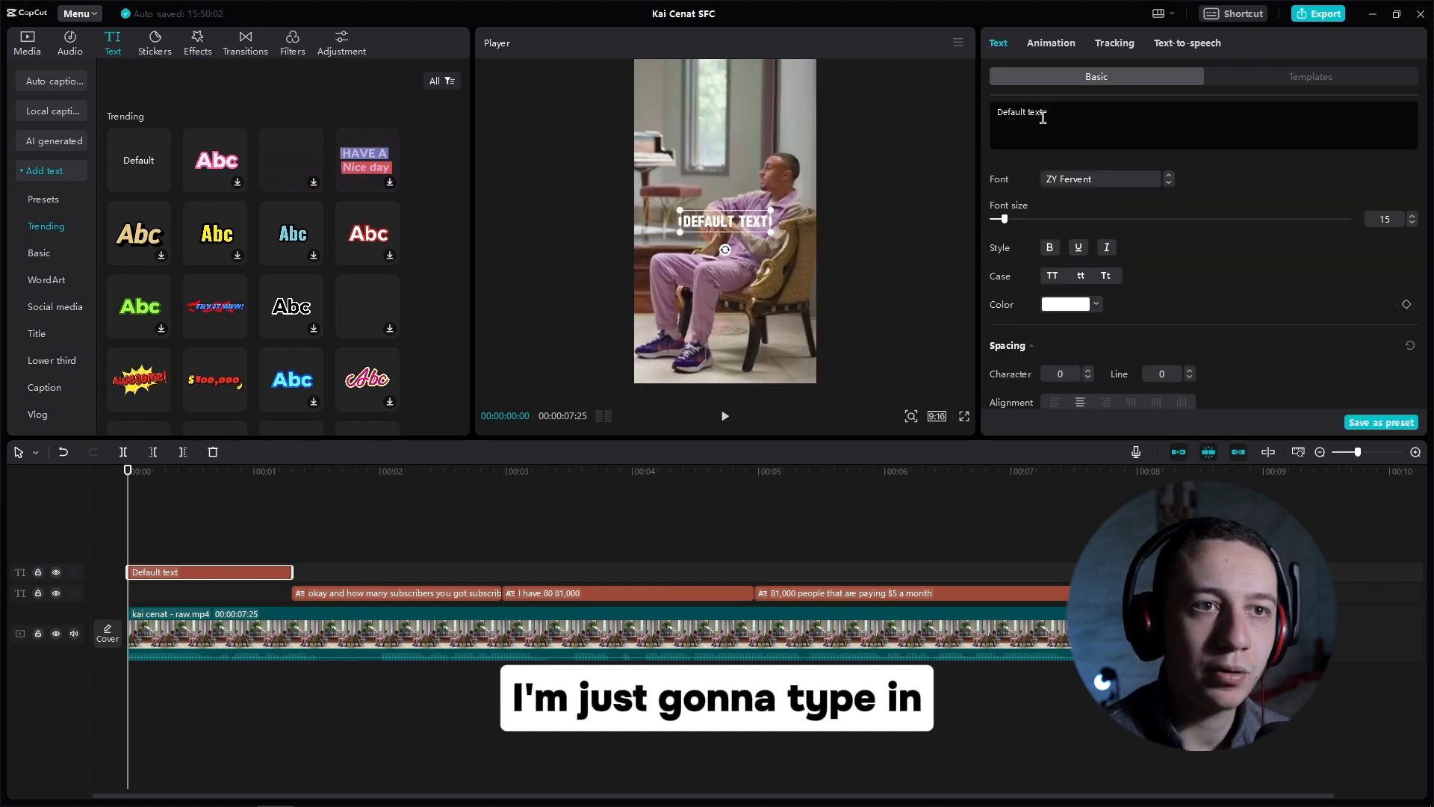
Step: Replace the text clip's content with KAI CENAT
{"action": "left_click_drag", "start_coordinate": [1044, 118], "coordinate": [981, 124]}
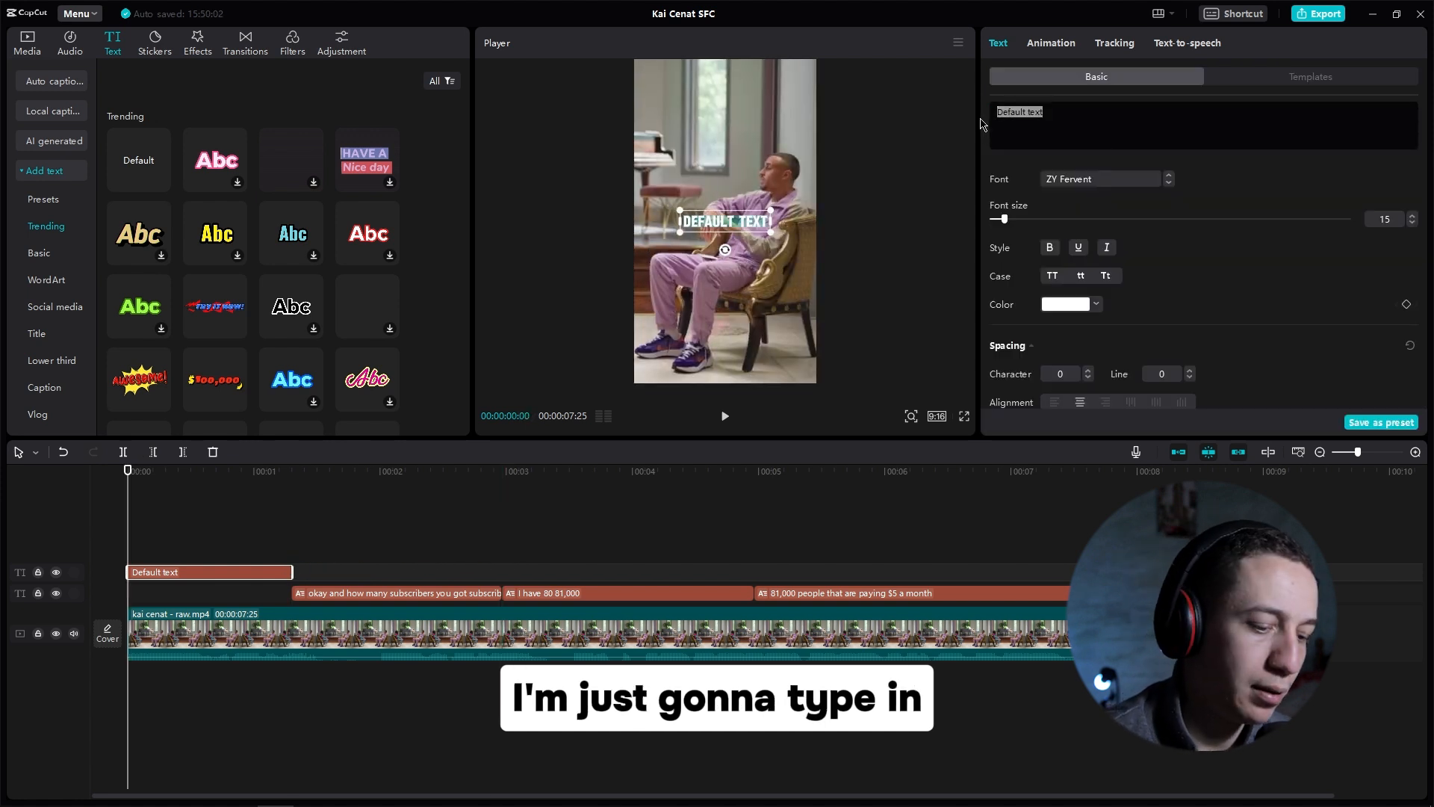
{"action": "type", "text": "kAI CENAT"}
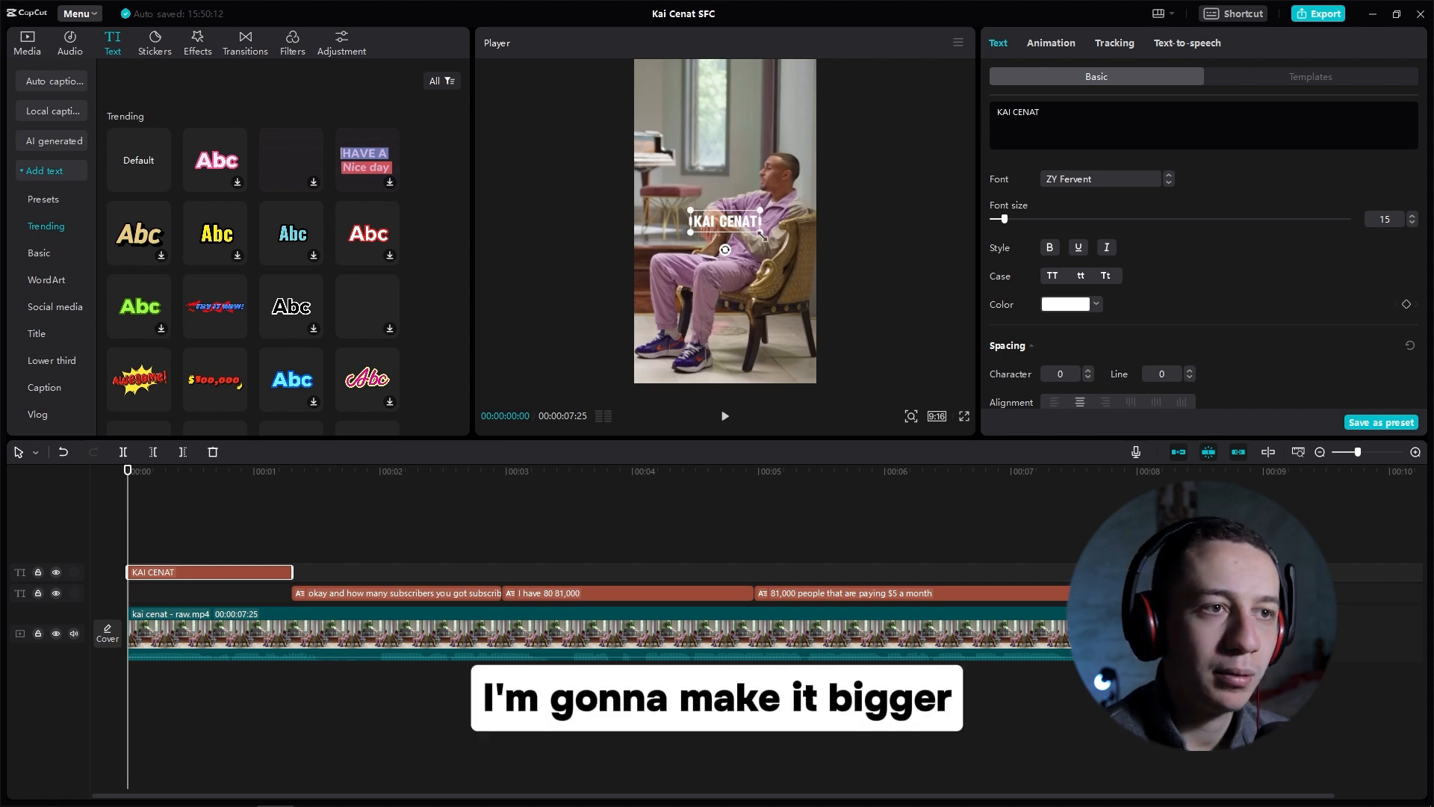
Step: Enlarge the KAI CENAT title and move it to the top of the vertical frame
{"action": "left_click_drag", "start_coordinate": [761, 233], "coordinate": [831, 271]}
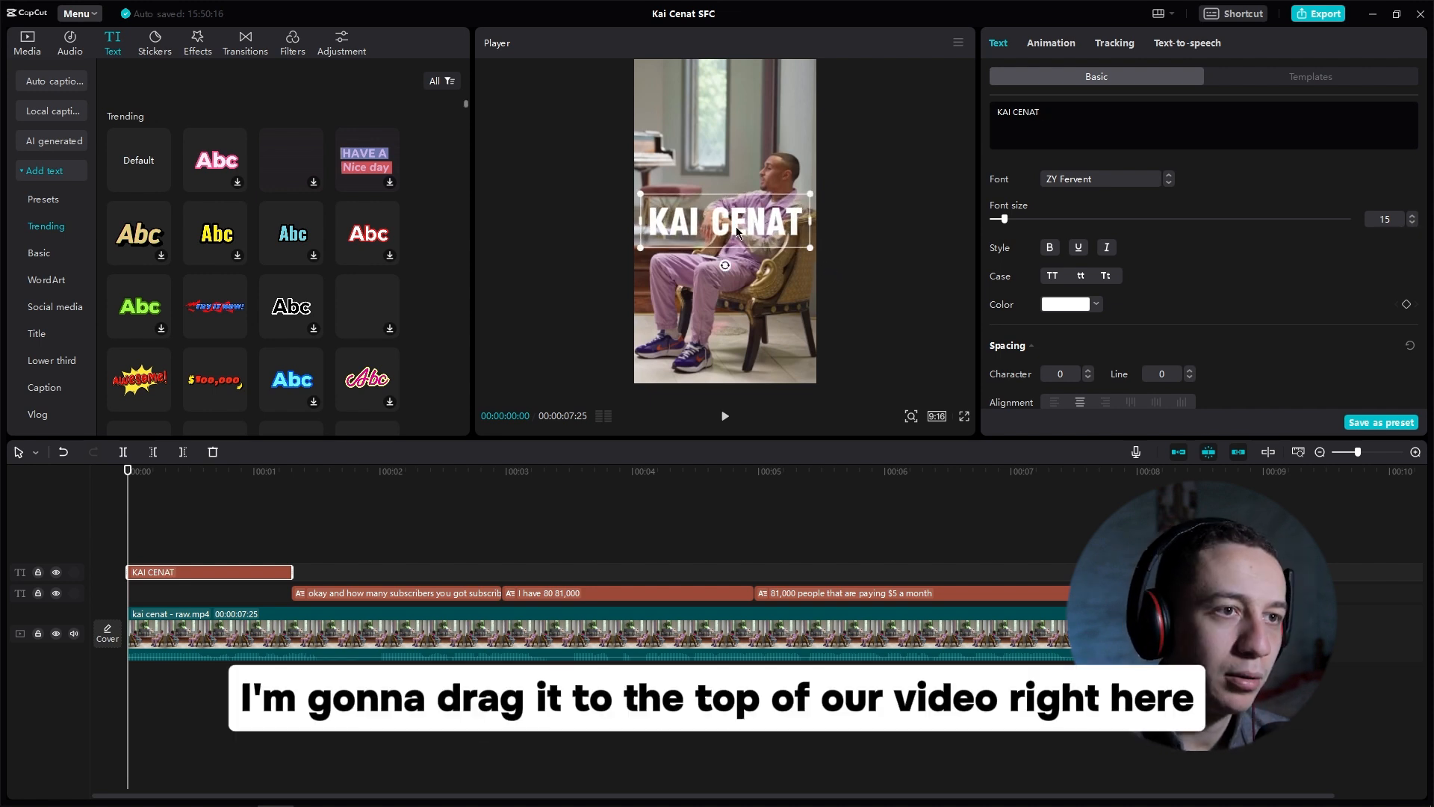
{"action": "left_click_drag", "start_coordinate": [734, 168], "coordinate": [760, 114]}
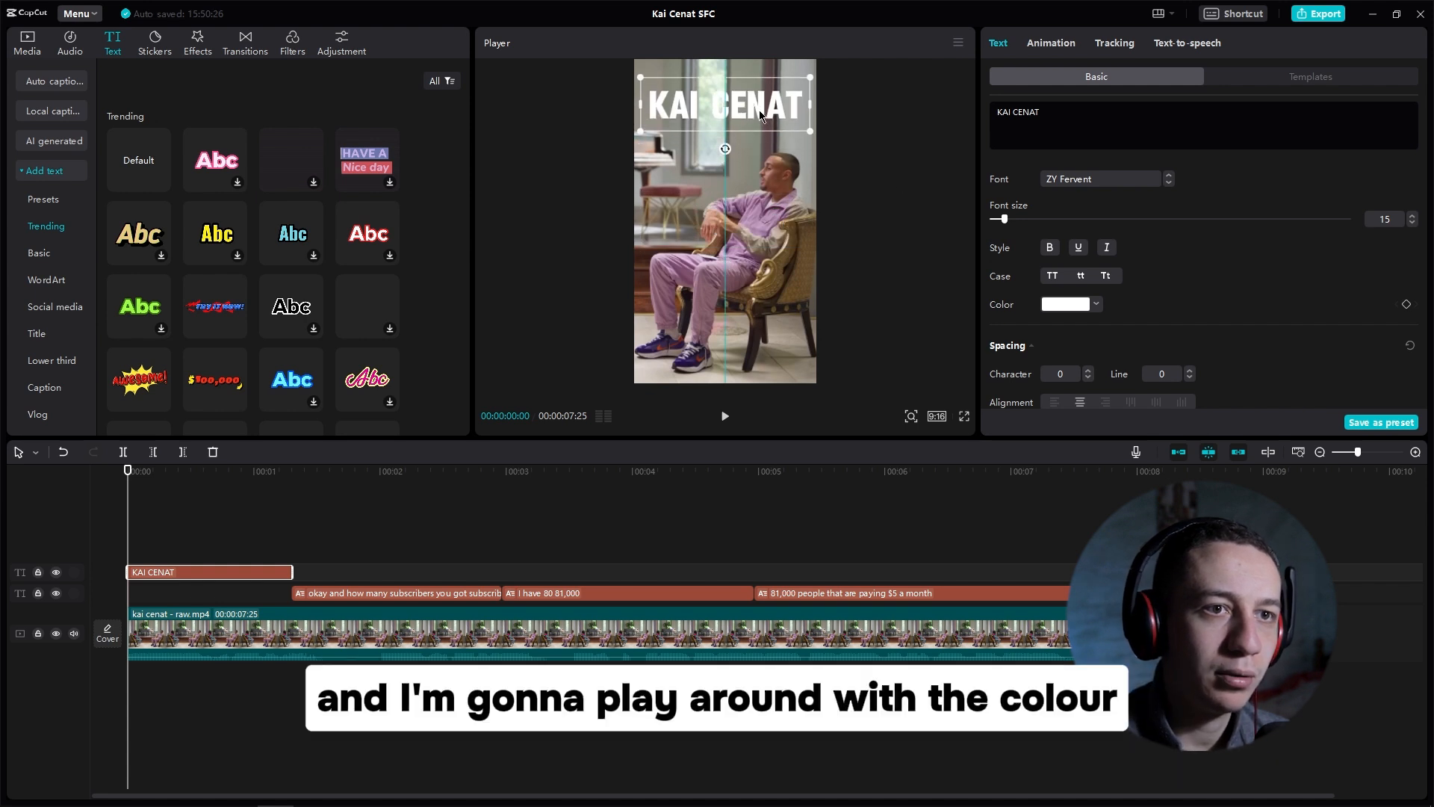
Step: Set the title's color by sampling the speaker's purple outfit with the eyedropper
{"action": "left_click", "coordinate": [1077, 307]}
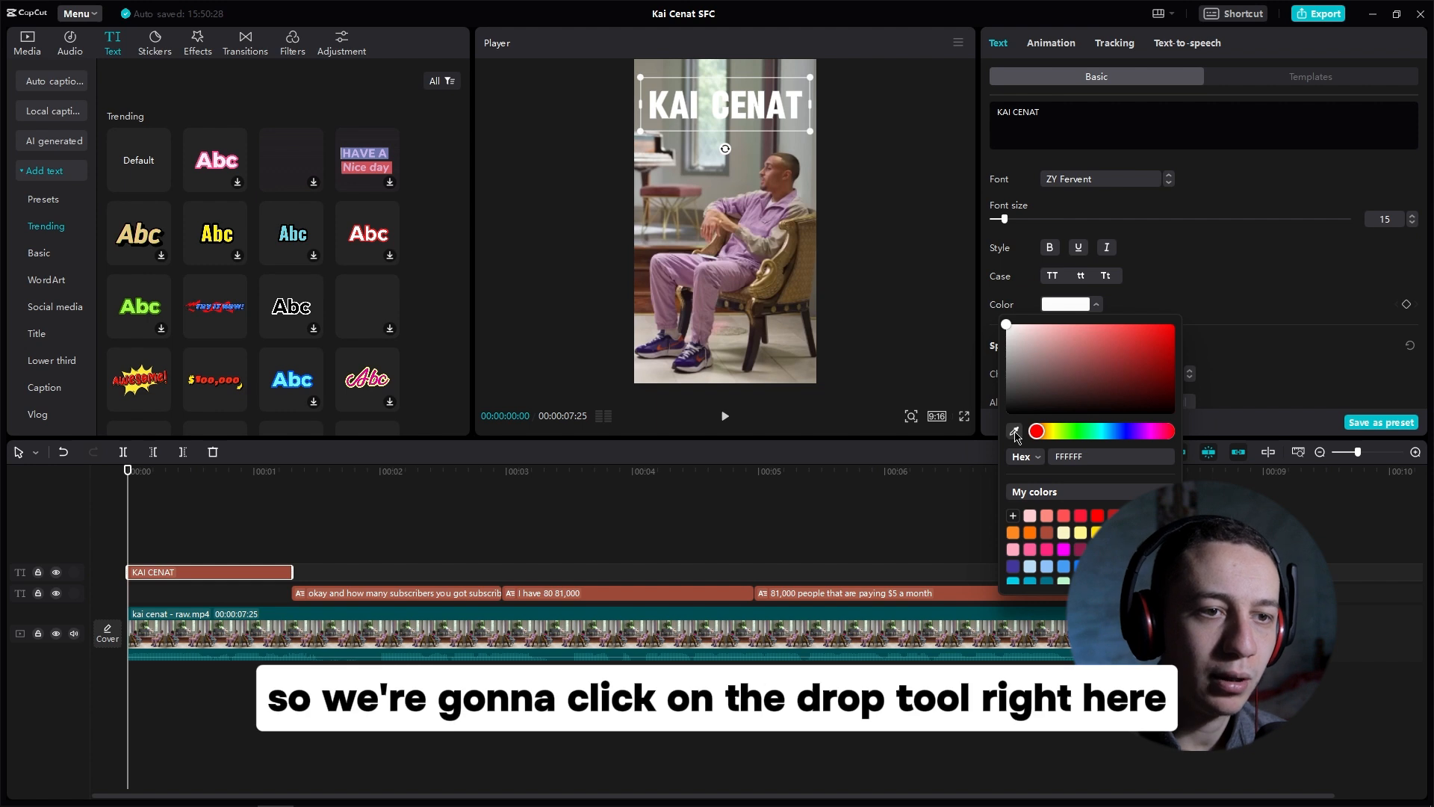
{"action": "left_click", "coordinate": [1014, 433]}
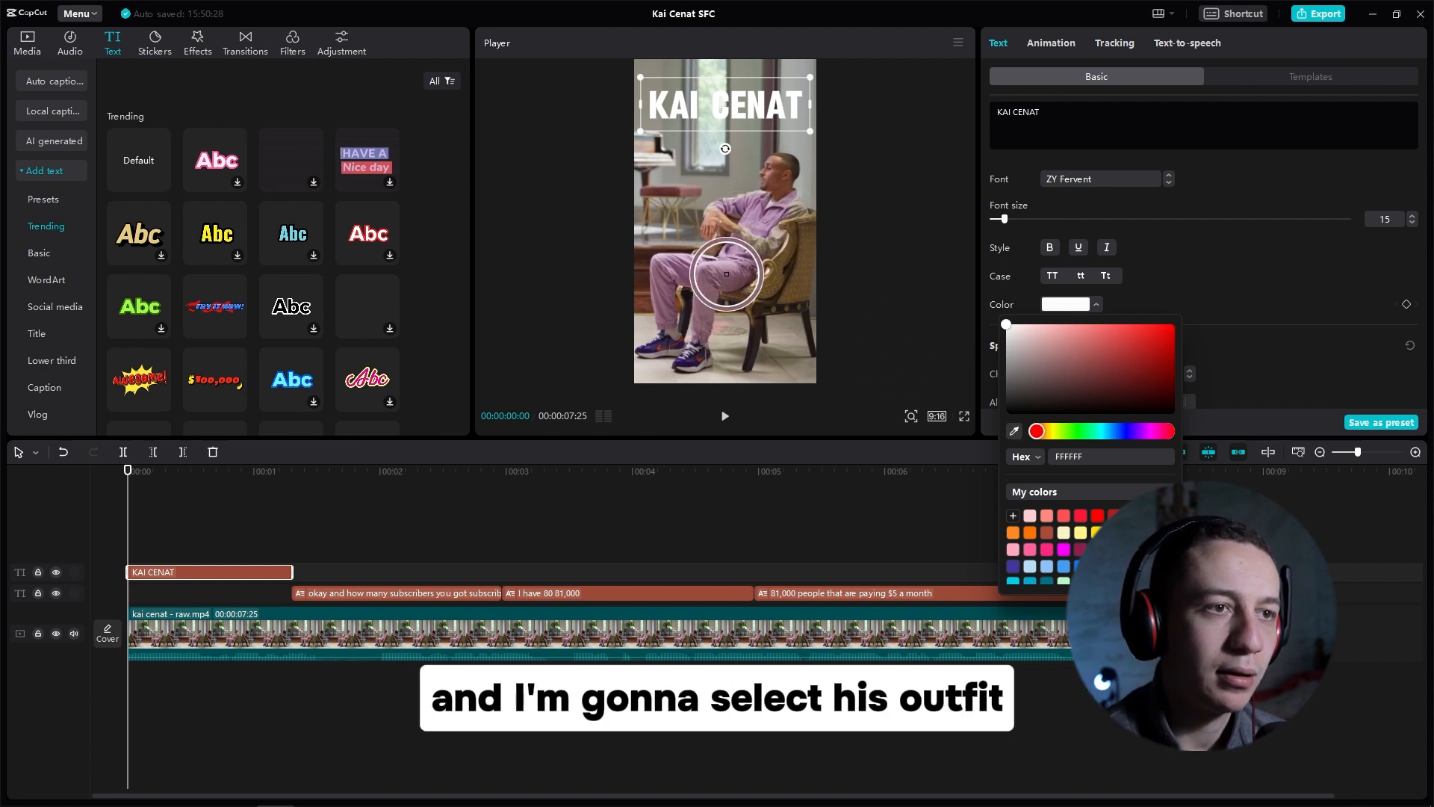
{"action": "left_click", "coordinate": [706, 276]}
Step: Turn on the Glow and Shadow effects for the KAI CENAT title
{"action": "scroll", "coordinate": [1008, 183], "scroll_direction": "down", "scroll_amount": 5}
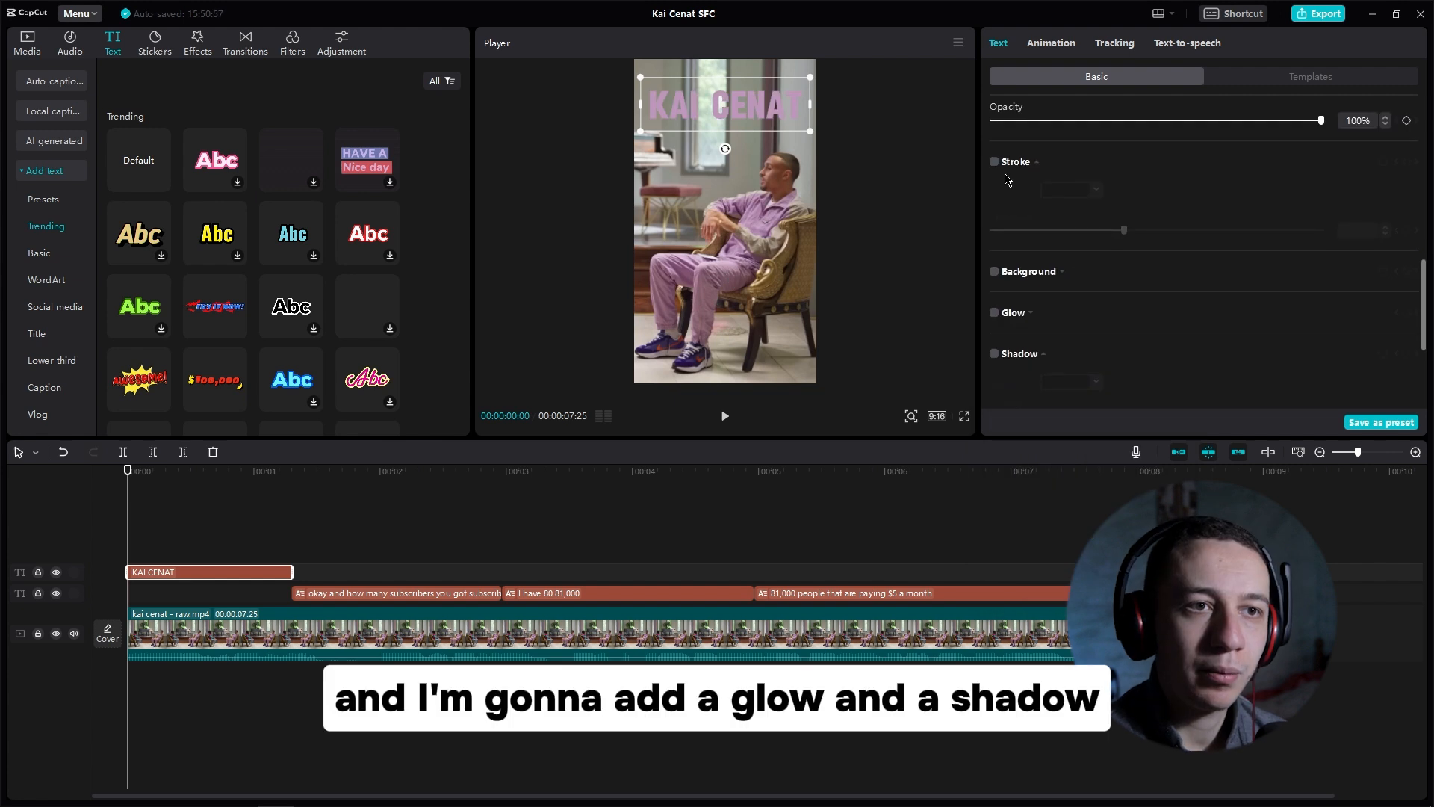
{"action": "left_click", "coordinate": [994, 313]}
{"action": "scroll", "coordinate": [1057, 326], "scroll_direction": "down", "scroll_amount": 5}
{"action": "left_click", "coordinate": [994, 157]}
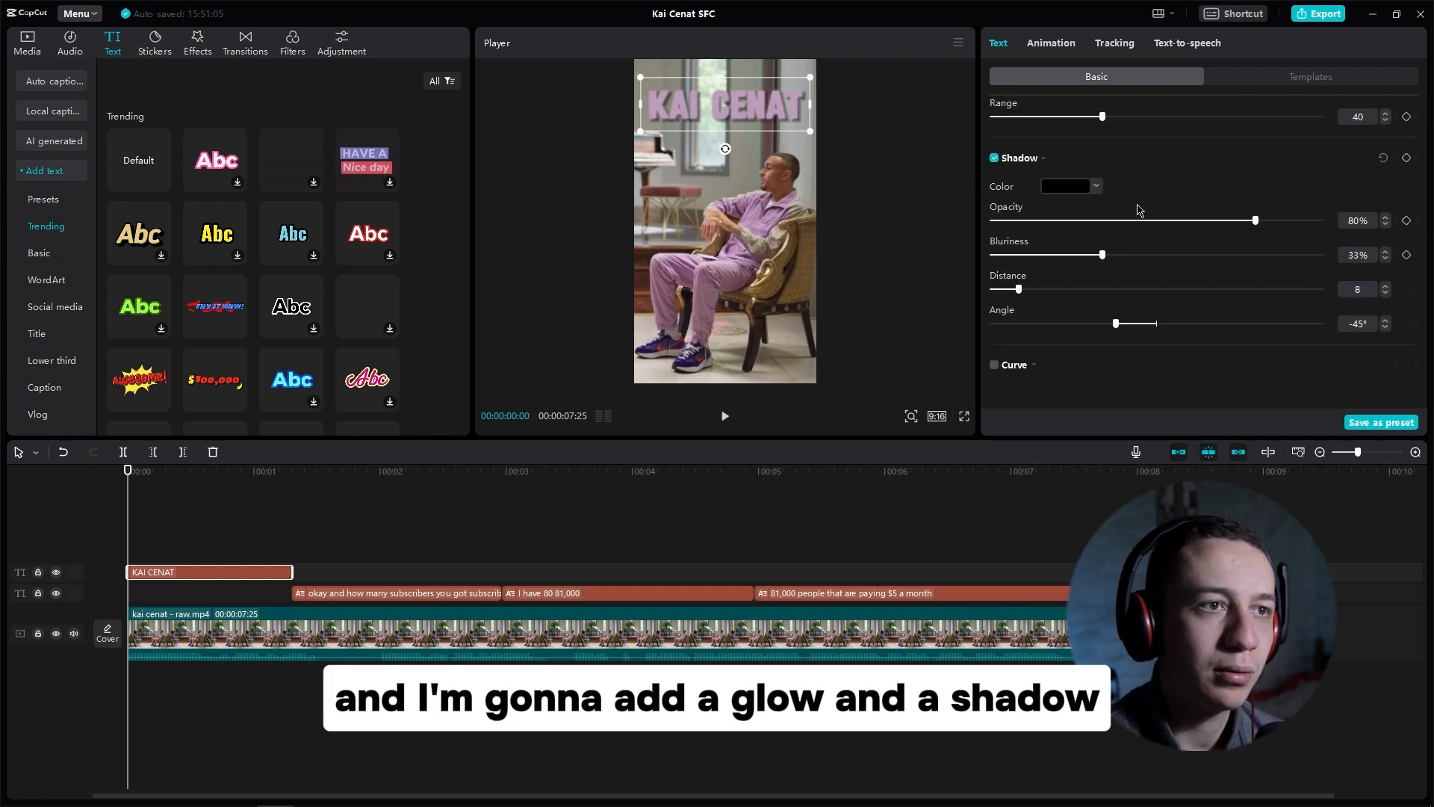
{"action": "scroll", "coordinate": [1139, 211], "scroll_direction": "up", "scroll_amount": 8}
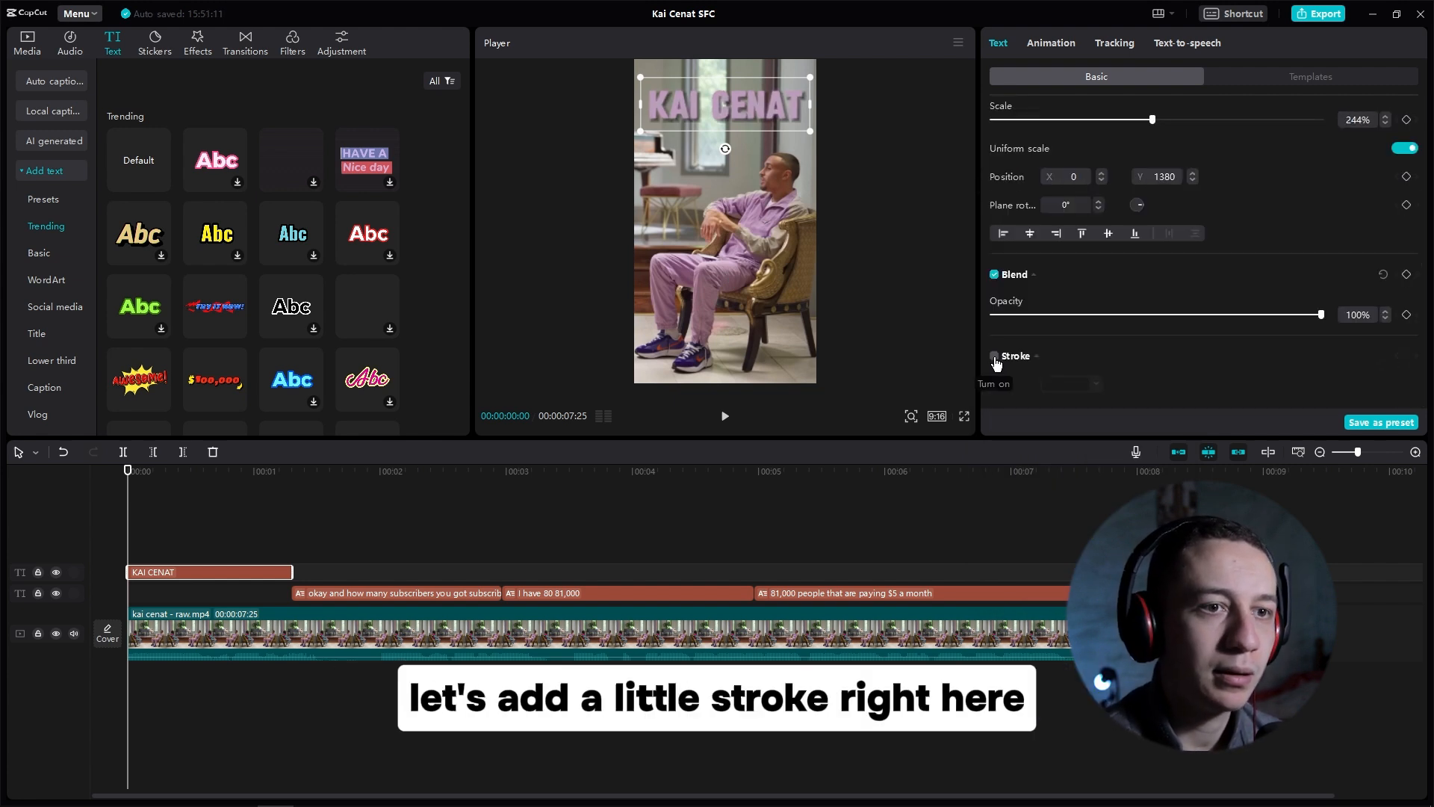
Step: Add a white stroke to the title and set its thickness to 22
{"action": "left_click", "coordinate": [994, 357]}
{"action": "scroll", "coordinate": [1156, 356], "scroll_direction": "down", "scroll_amount": 2}
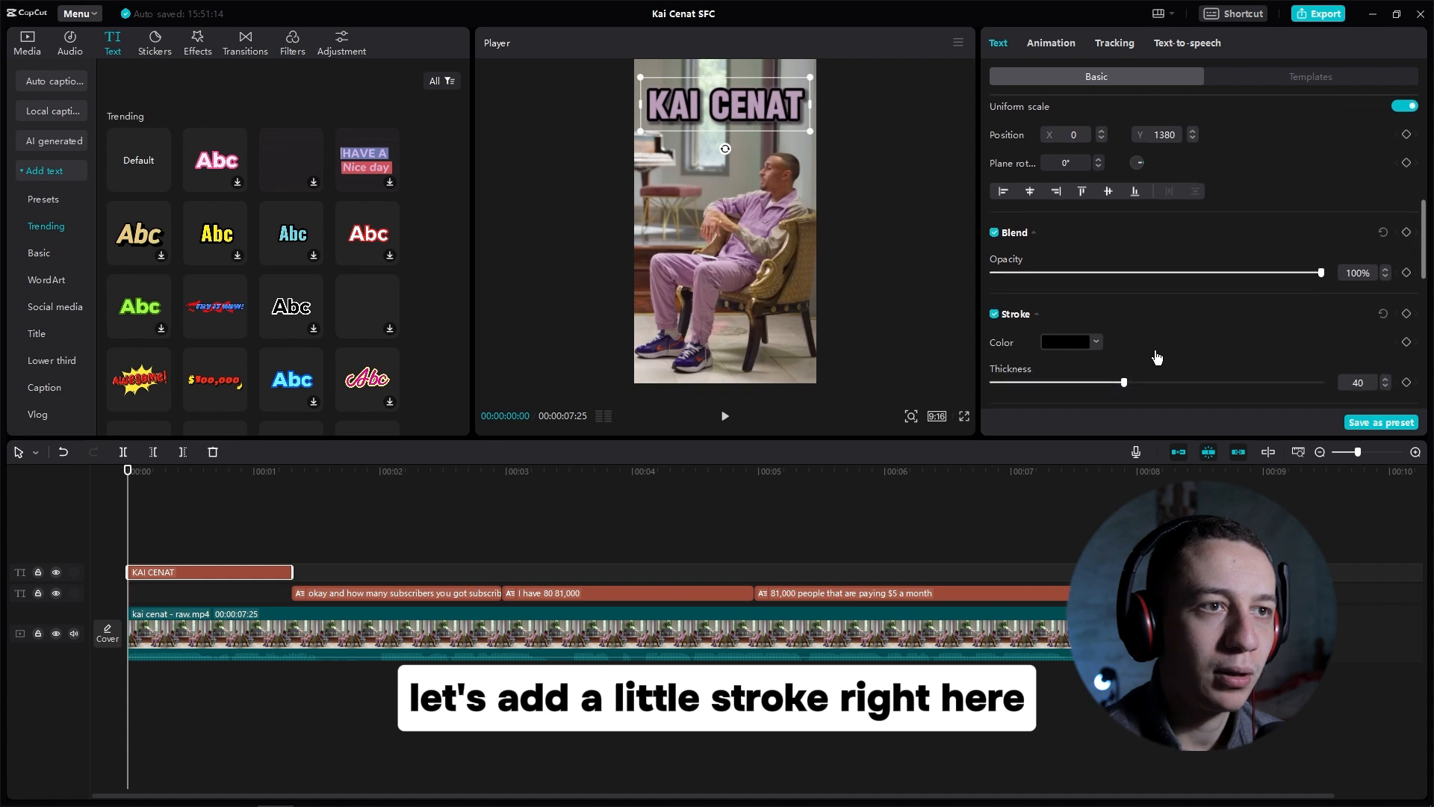
{"action": "left_click", "coordinate": [1065, 330]}
{"action": "left_click_drag", "start_coordinate": [1026, 372], "coordinate": [1004, 349]}
{"action": "left_click", "coordinate": [1286, 302]}
{"action": "left_click_drag", "start_coordinate": [1123, 371], "coordinate": [1037, 372]}
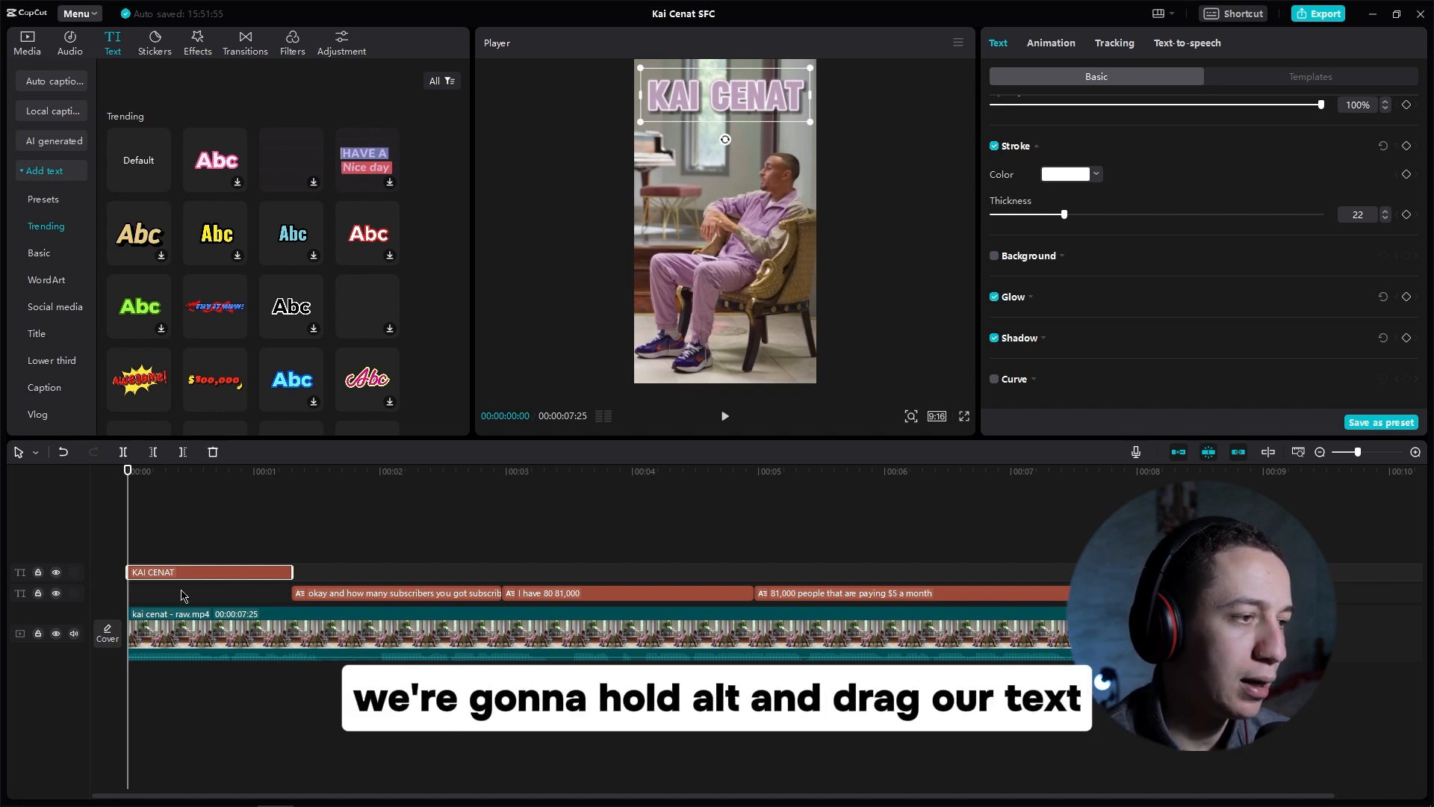
Step: Duplicate the title clip onto a new track and move the copy just below the original
{"action": "left_click_drag", "start_coordinate": [176, 570], "coordinate": [176, 551]}
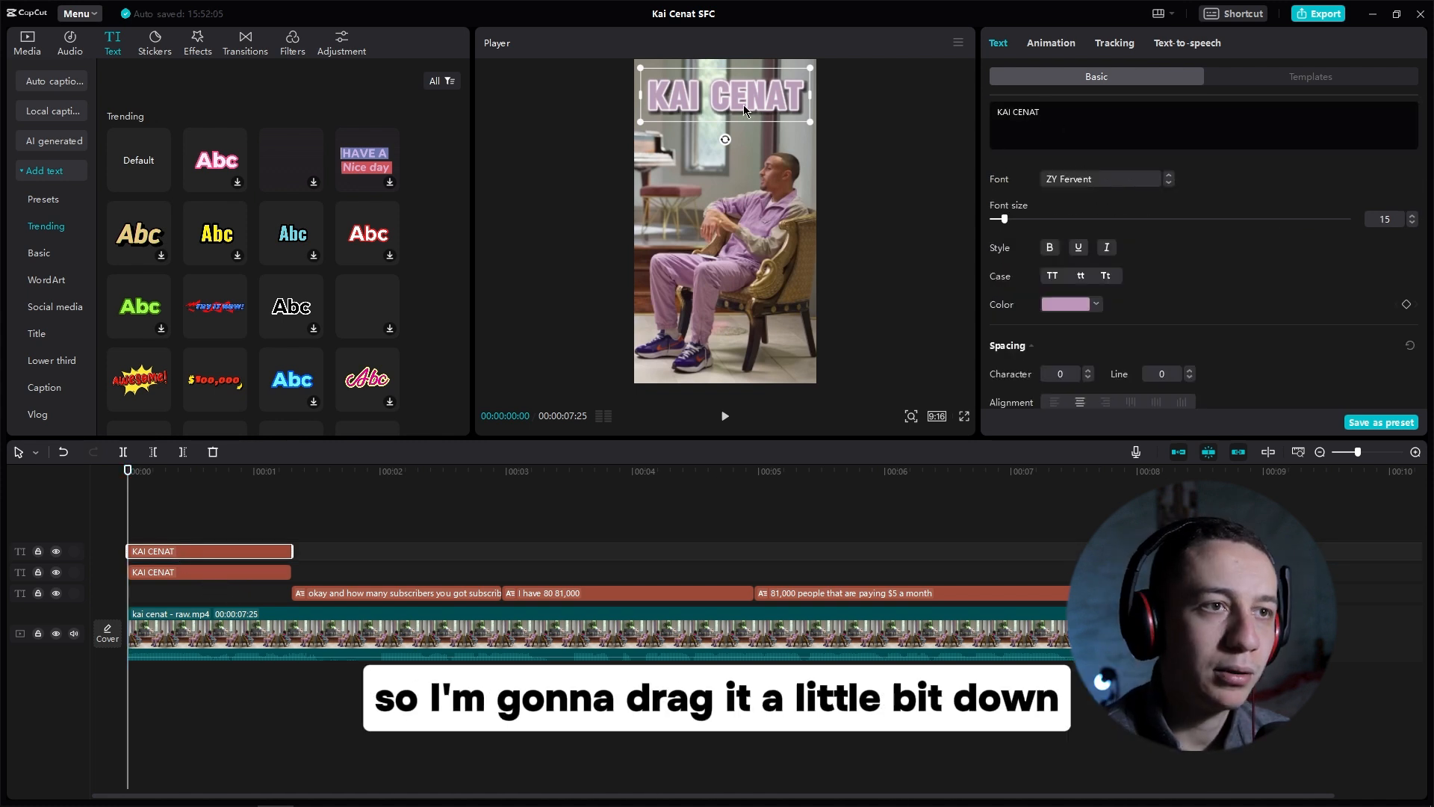
{"action": "left_click_drag", "start_coordinate": [742, 121], "coordinate": [745, 171]}
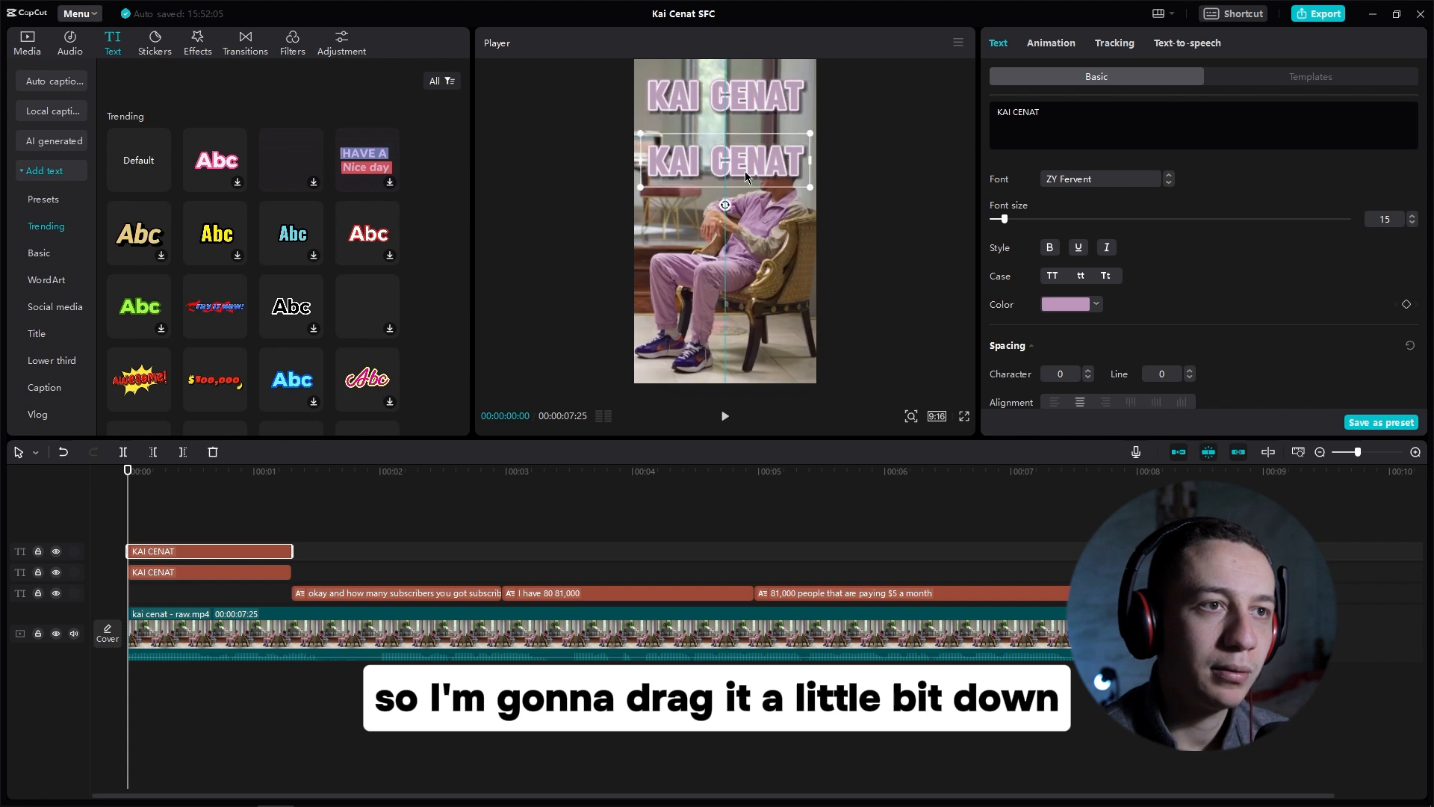
Step: Replace the copy's text with NET WORTH and shrink it slightly
{"action": "triple_click", "coordinate": [1074, 120]}
{"action": "type", "text": "NET WORTH"}
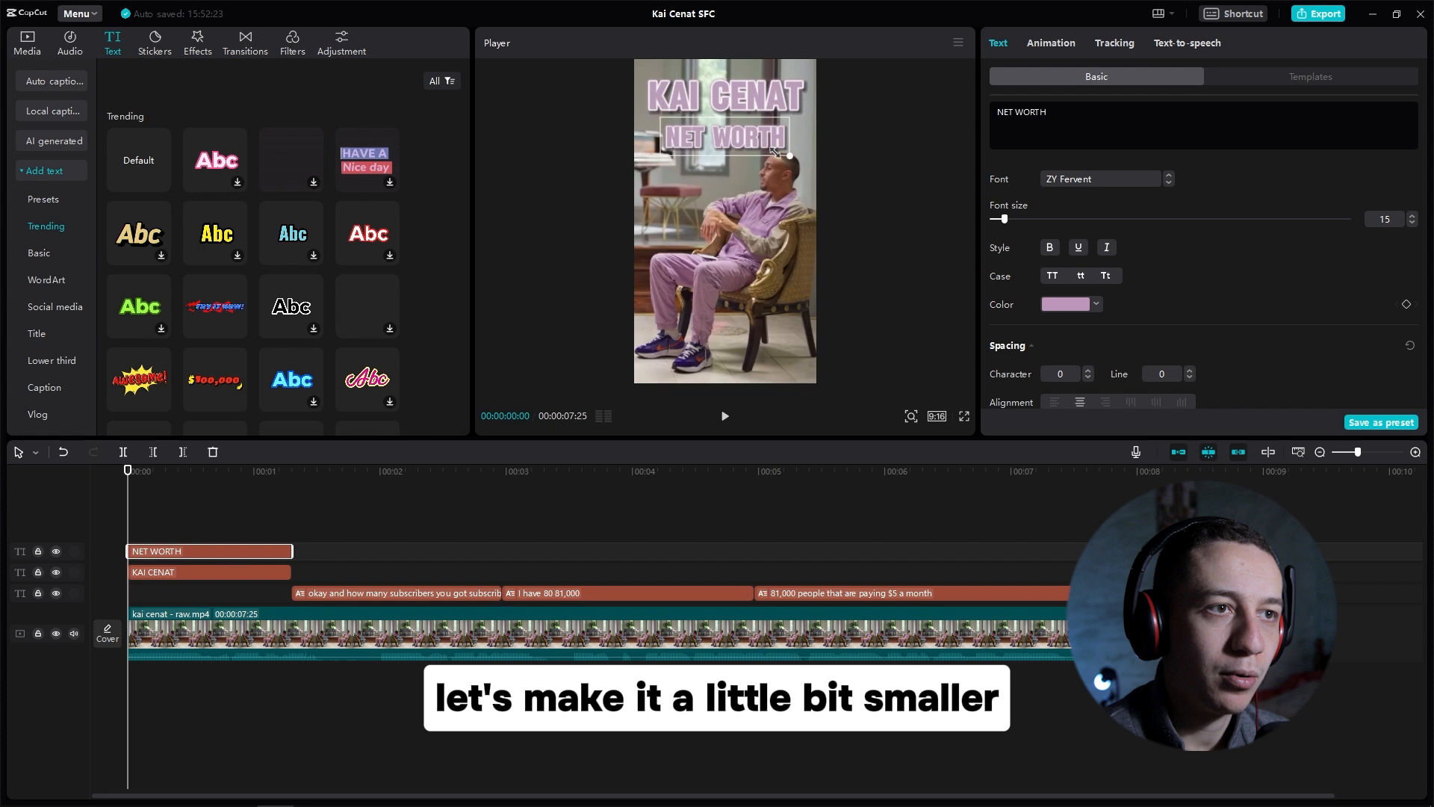
{"action": "mouse_move", "coordinate": [775, 151]}
{"action": "left_mouse_down"}
{"action": "mouse_move", "coordinate": [763, 139]}
{"action": "mouse_move", "coordinate": [777, 135]}
{"action": "left_mouse_up"}
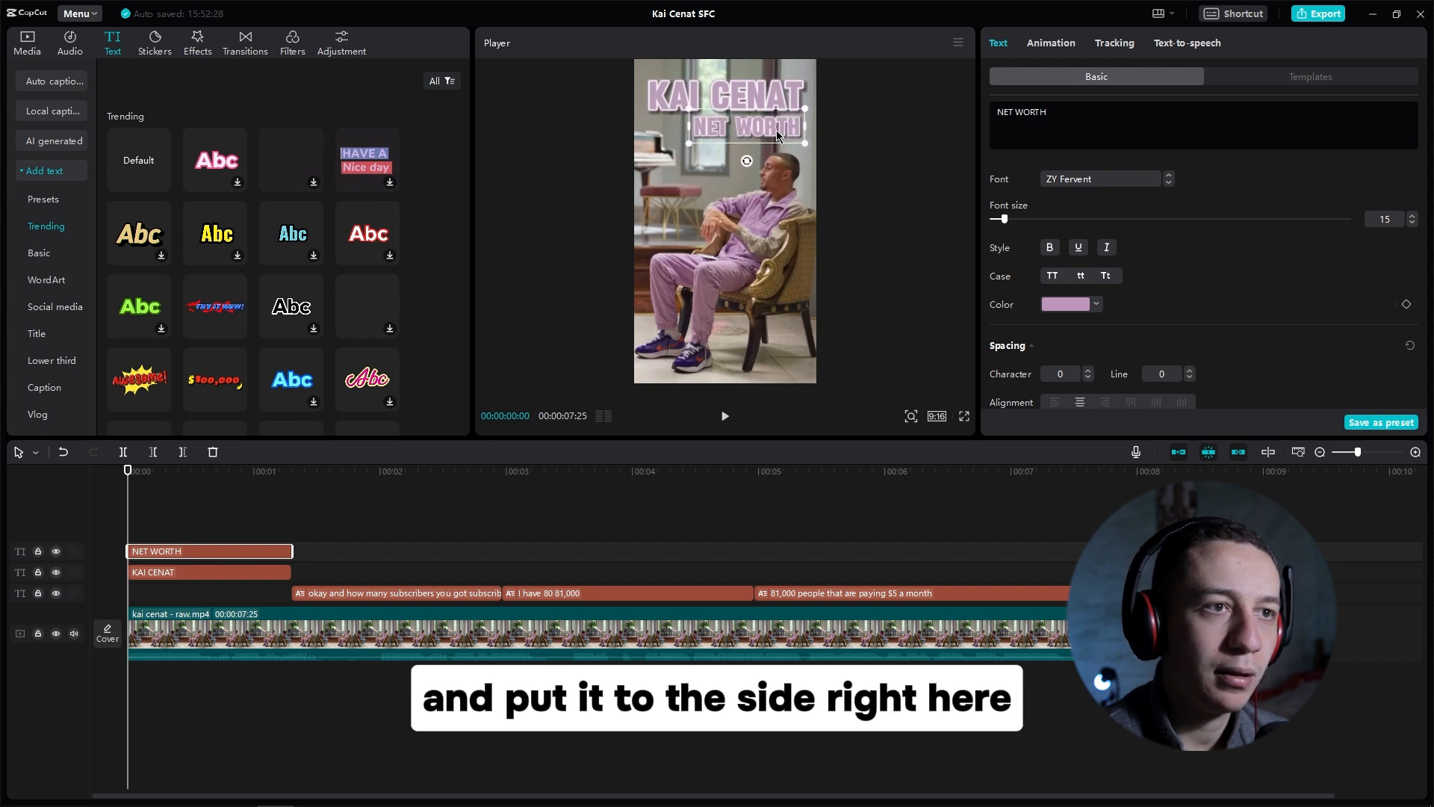
Step: Set the NET WORTH text color to white and turn off its stroke
{"action": "left_click", "coordinate": [1095, 304]}
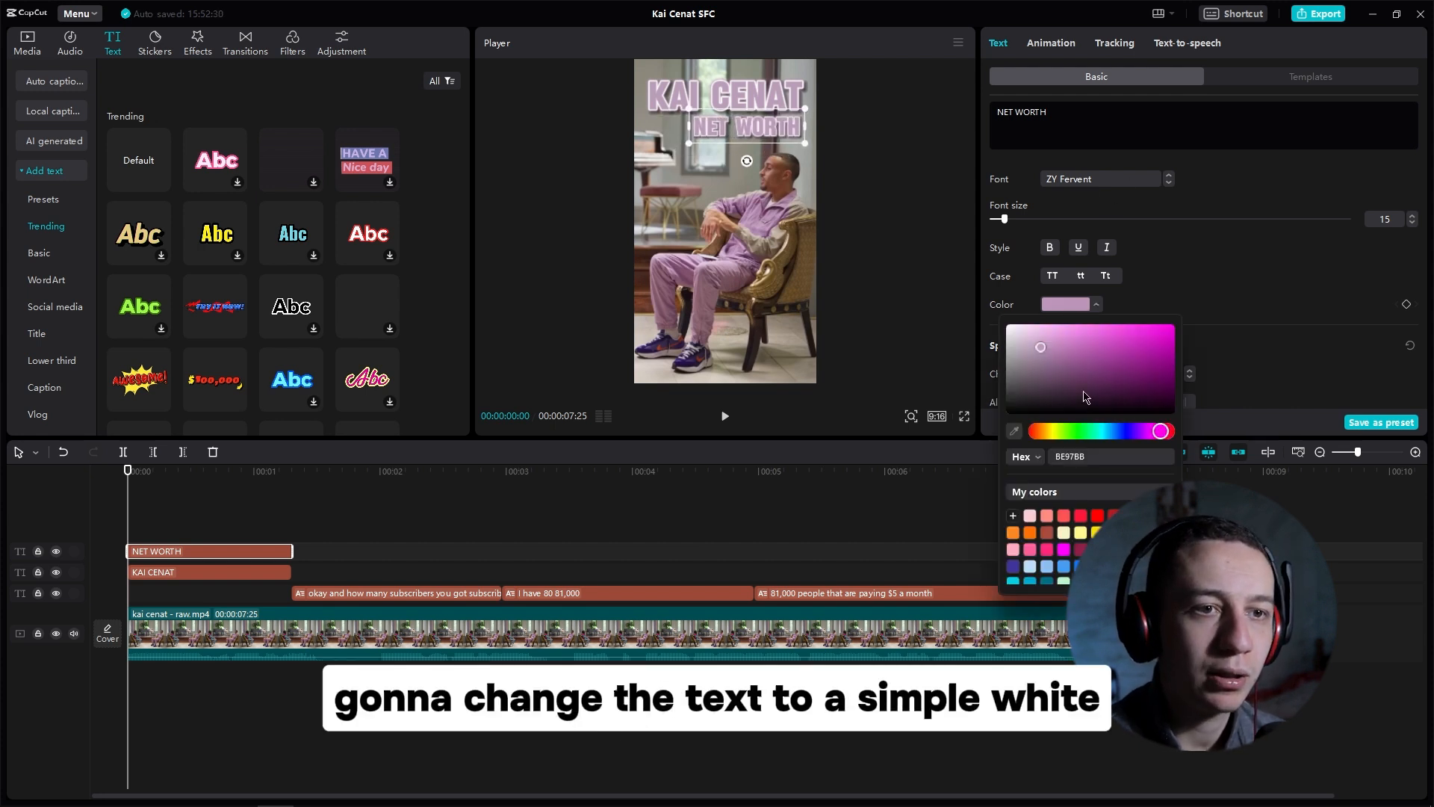
{"action": "left_click_drag", "start_coordinate": [1042, 351], "coordinate": [1002, 322]}
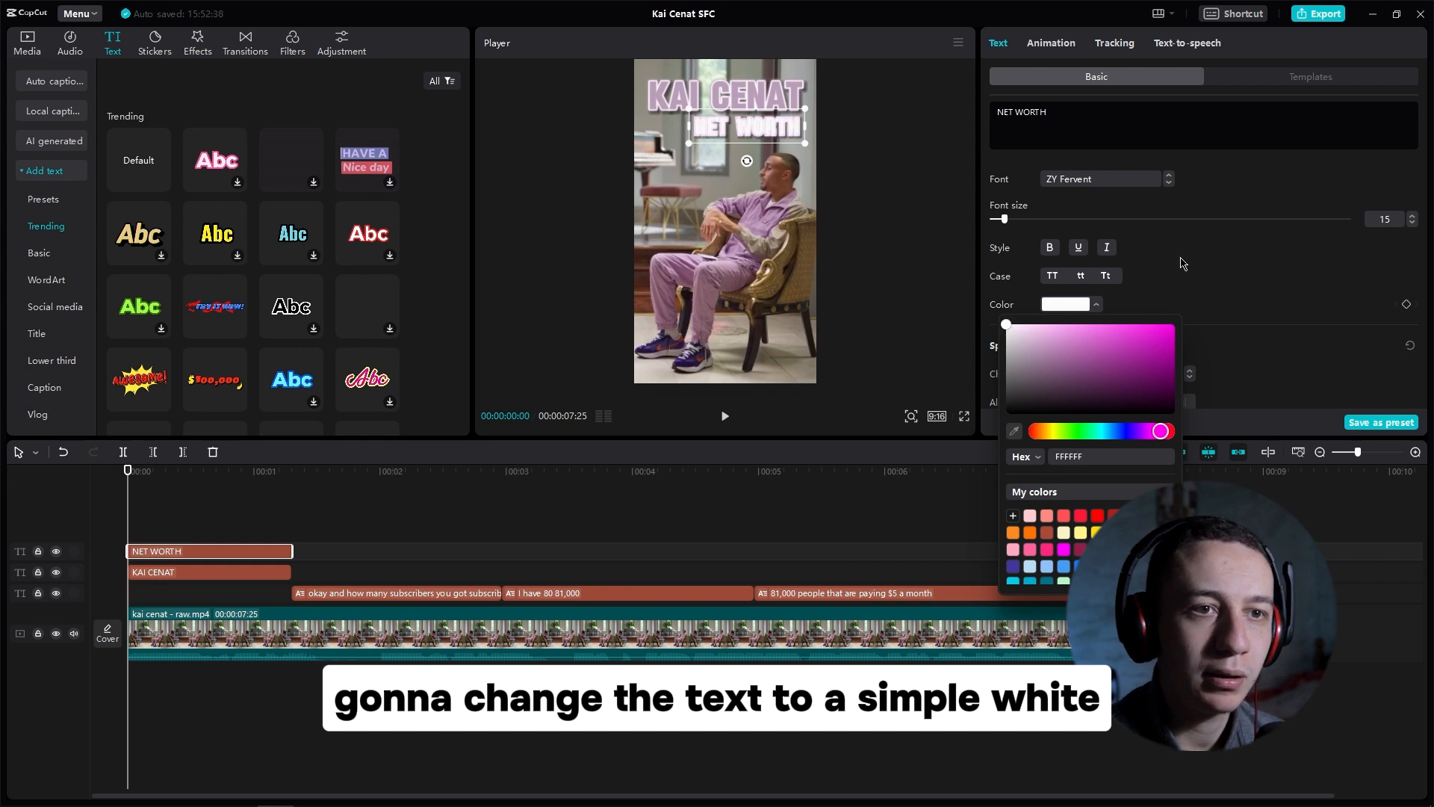
{"action": "scroll", "coordinate": [1182, 263], "scroll_direction": "down", "scroll_amount": 5}
{"action": "left_click", "coordinate": [994, 167]}
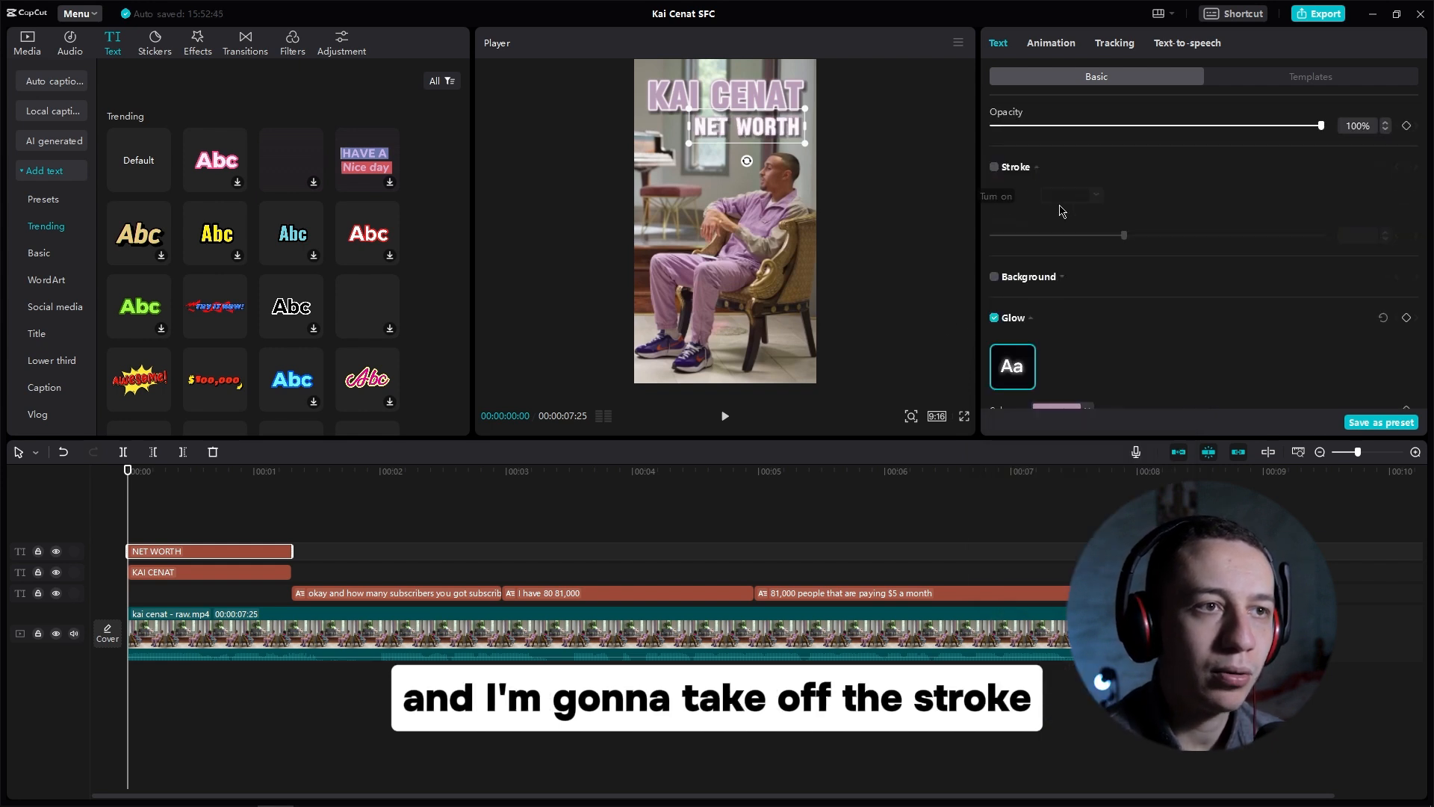
Step: Change the NET WORTH glow color to white
{"action": "scroll", "coordinate": [1120, 283], "scroll_direction": "down", "scroll_amount": 4}
{"action": "left_click", "coordinate": [1056, 102]}
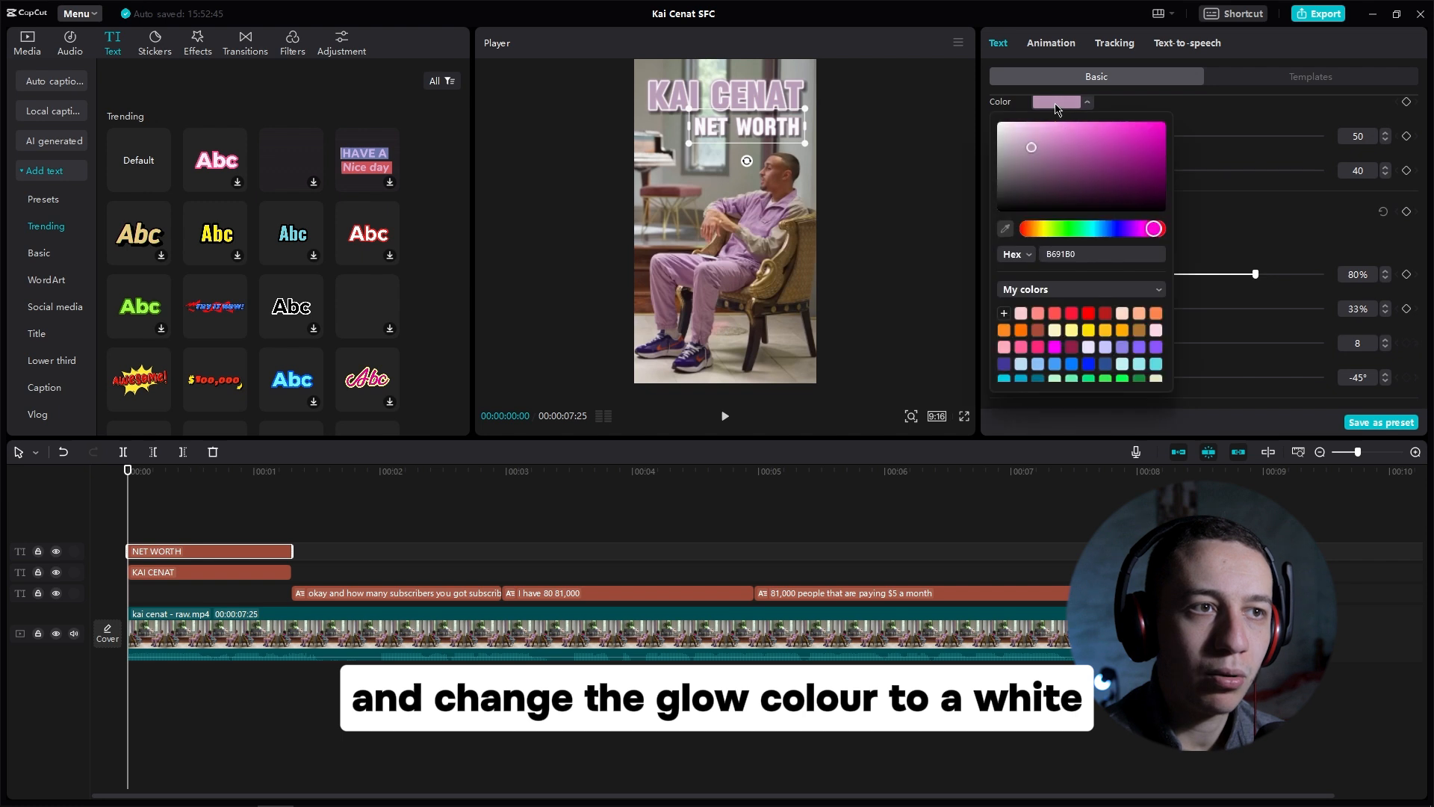
{"action": "left_click", "coordinate": [1009, 131]}
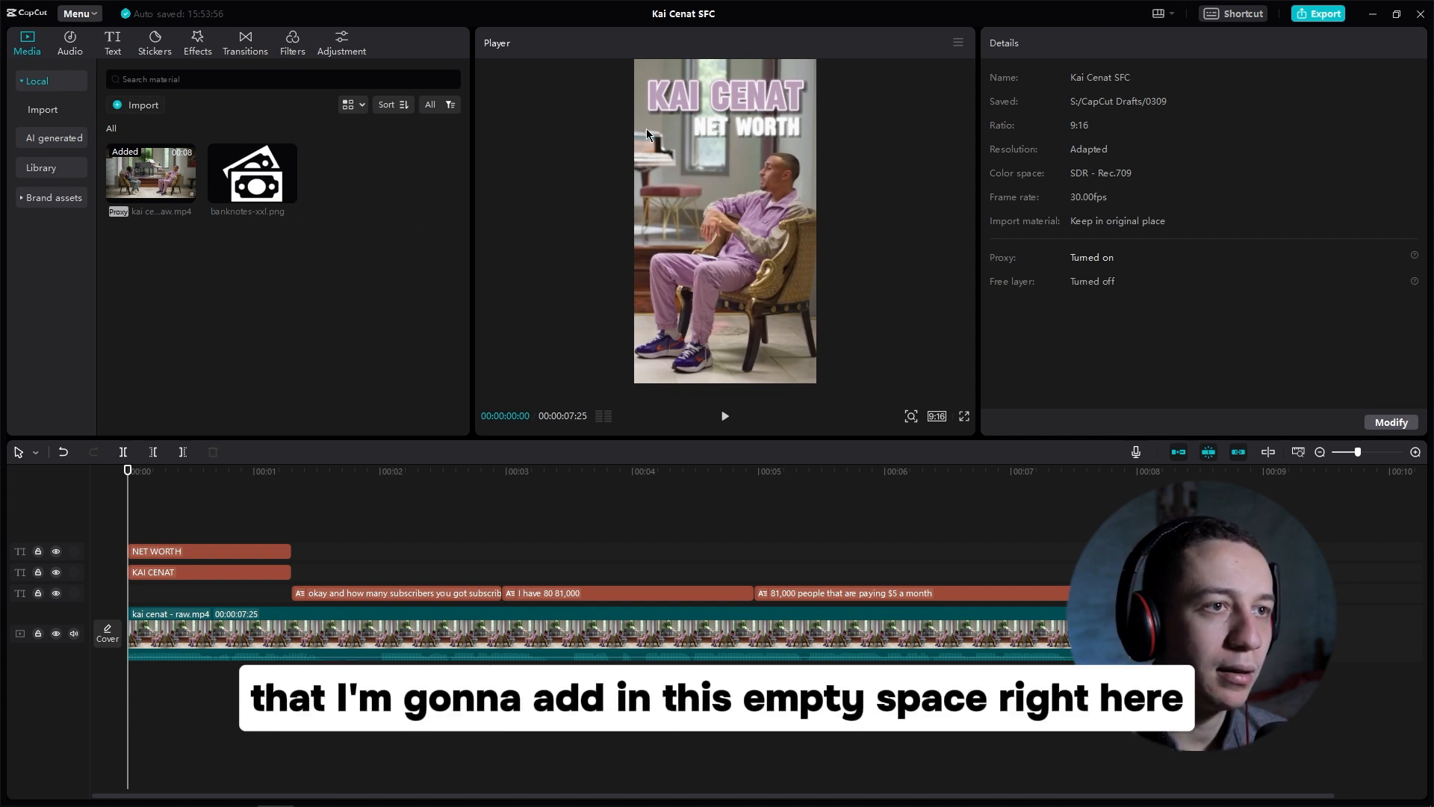
Step: Add banknotes-xxl.png on a track above the video and trim it to the text clips' length
{"action": "left_click_drag", "start_coordinate": [284, 192], "coordinate": [131, 517]}
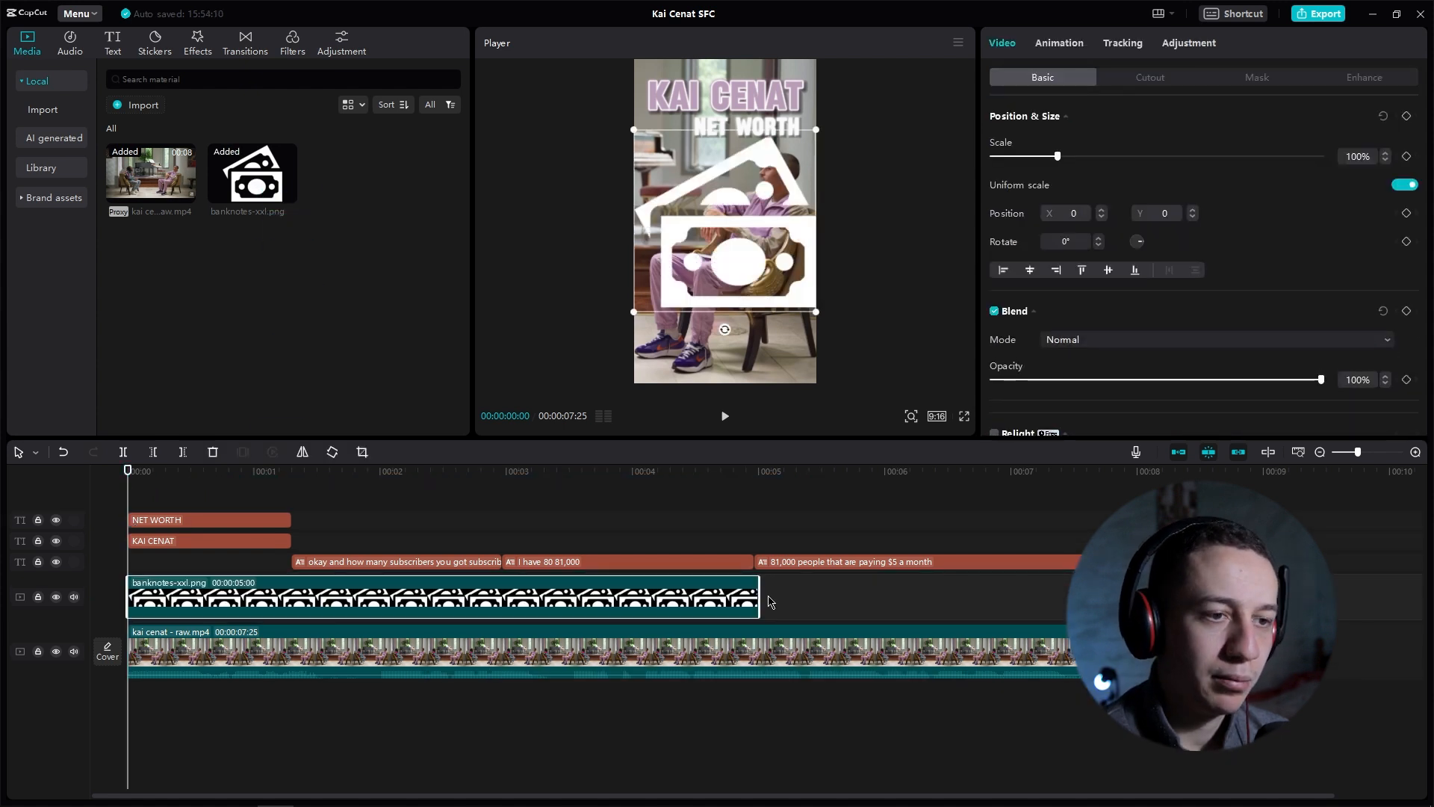
{"action": "left_click_drag", "start_coordinate": [557, 596], "coordinate": [292, 596]}
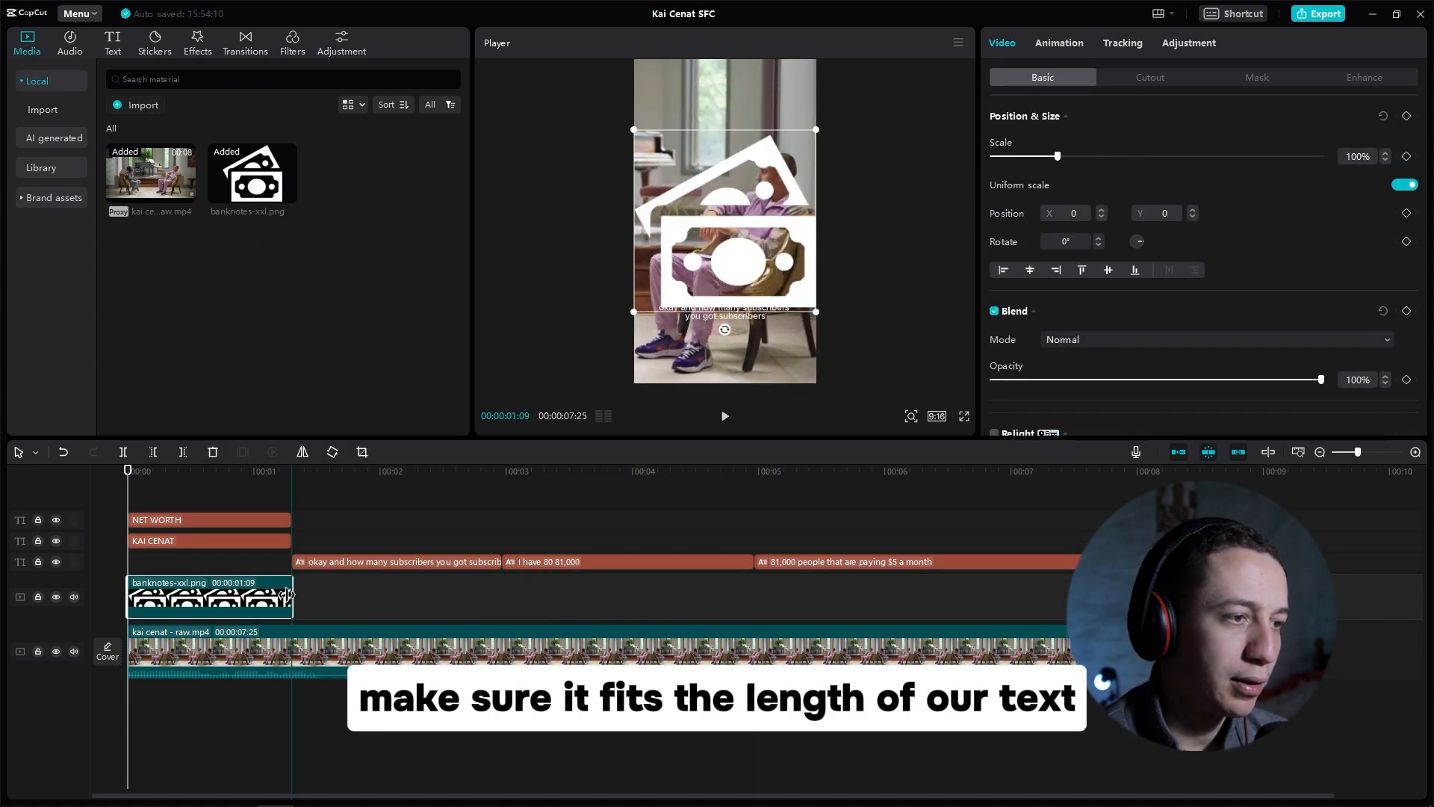
Step: Shrink the banknote icon and place it to the left of NET WORTH
{"action": "left_click_drag", "start_coordinate": [817, 315], "coordinate": [678, 131]}
{"action": "left_click", "coordinate": [203, 563]}
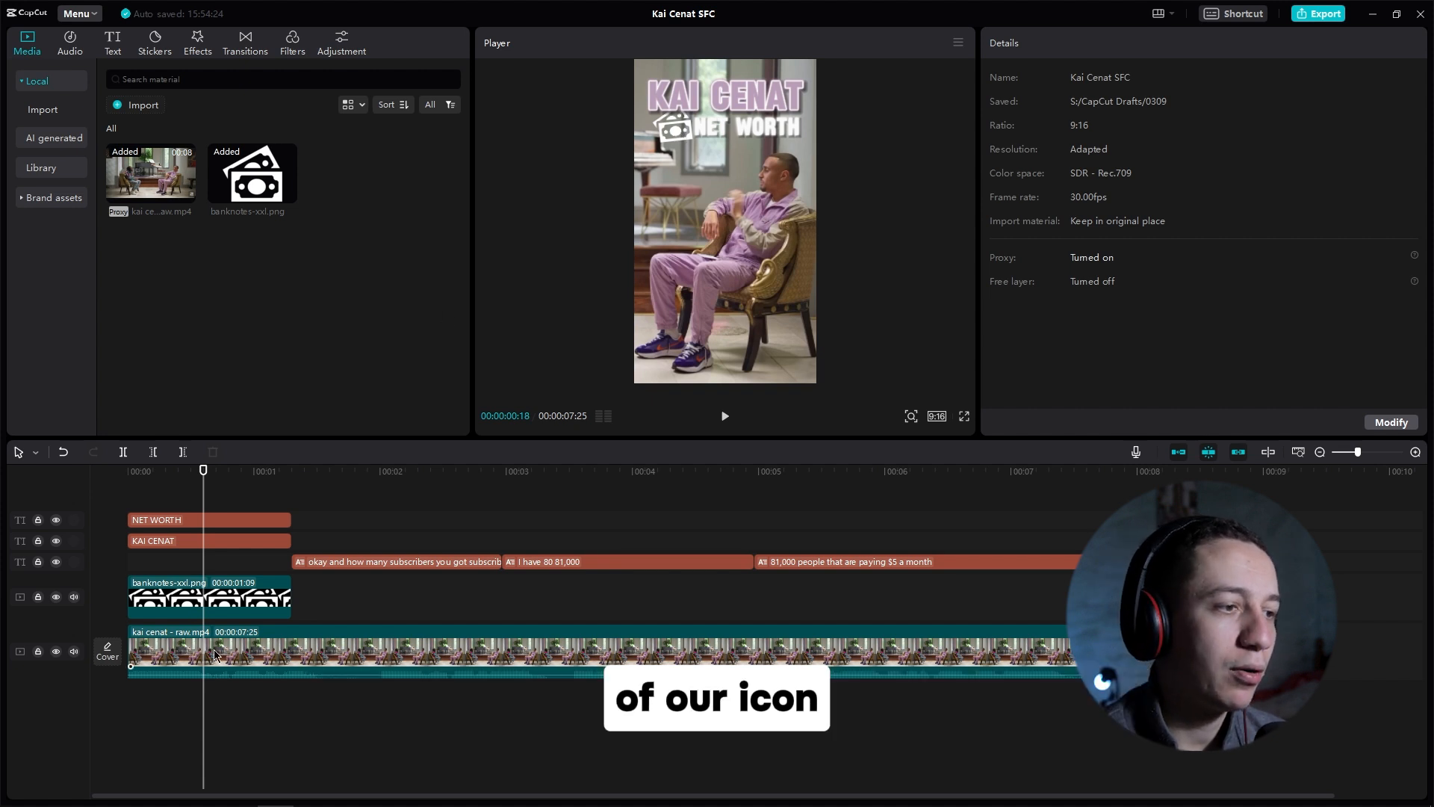
Step: Tint the banknote icon green with a Curves adjustment, toggling it to compare
{"action": "left_click", "coordinate": [221, 604]}
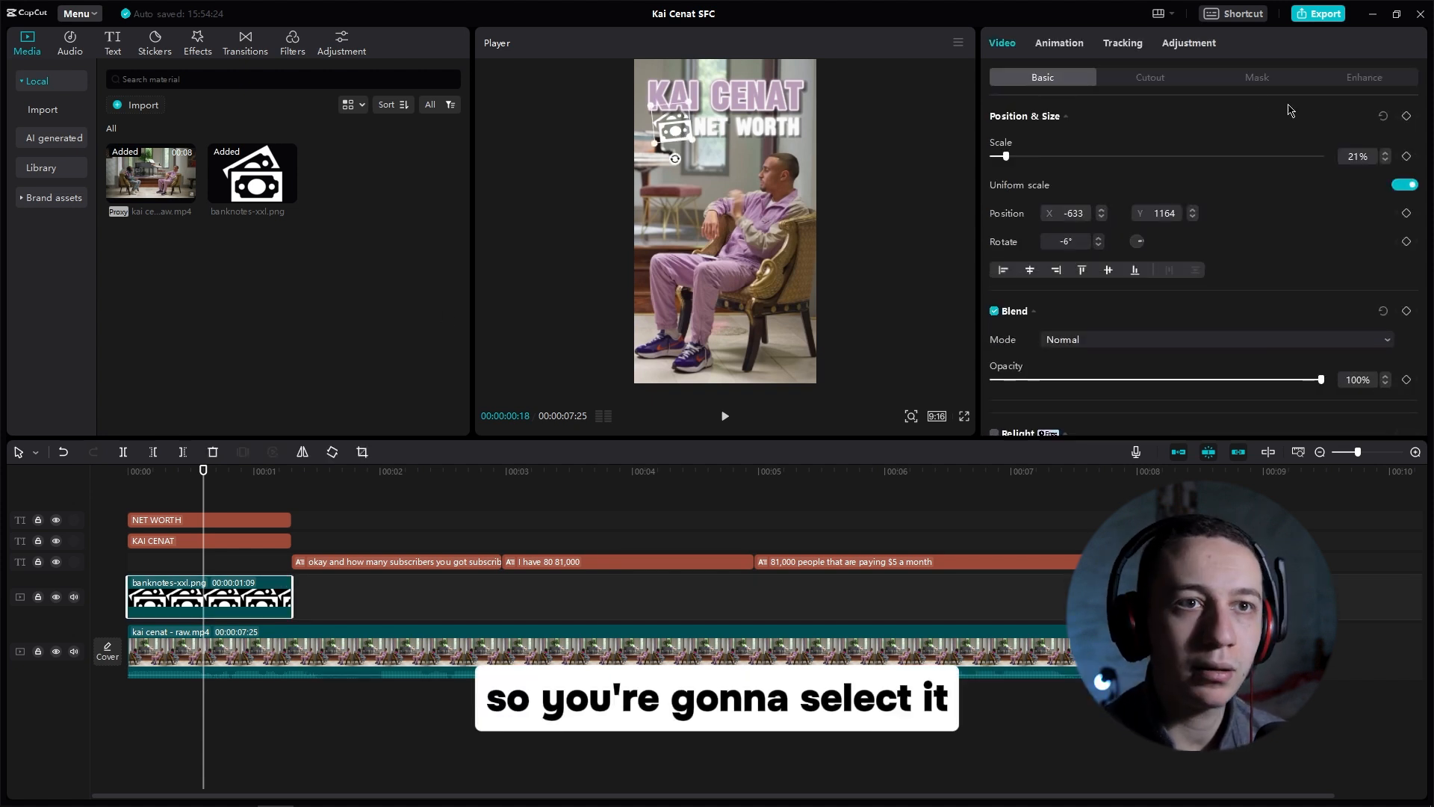
{"action": "left_click", "coordinate": [1188, 46]}
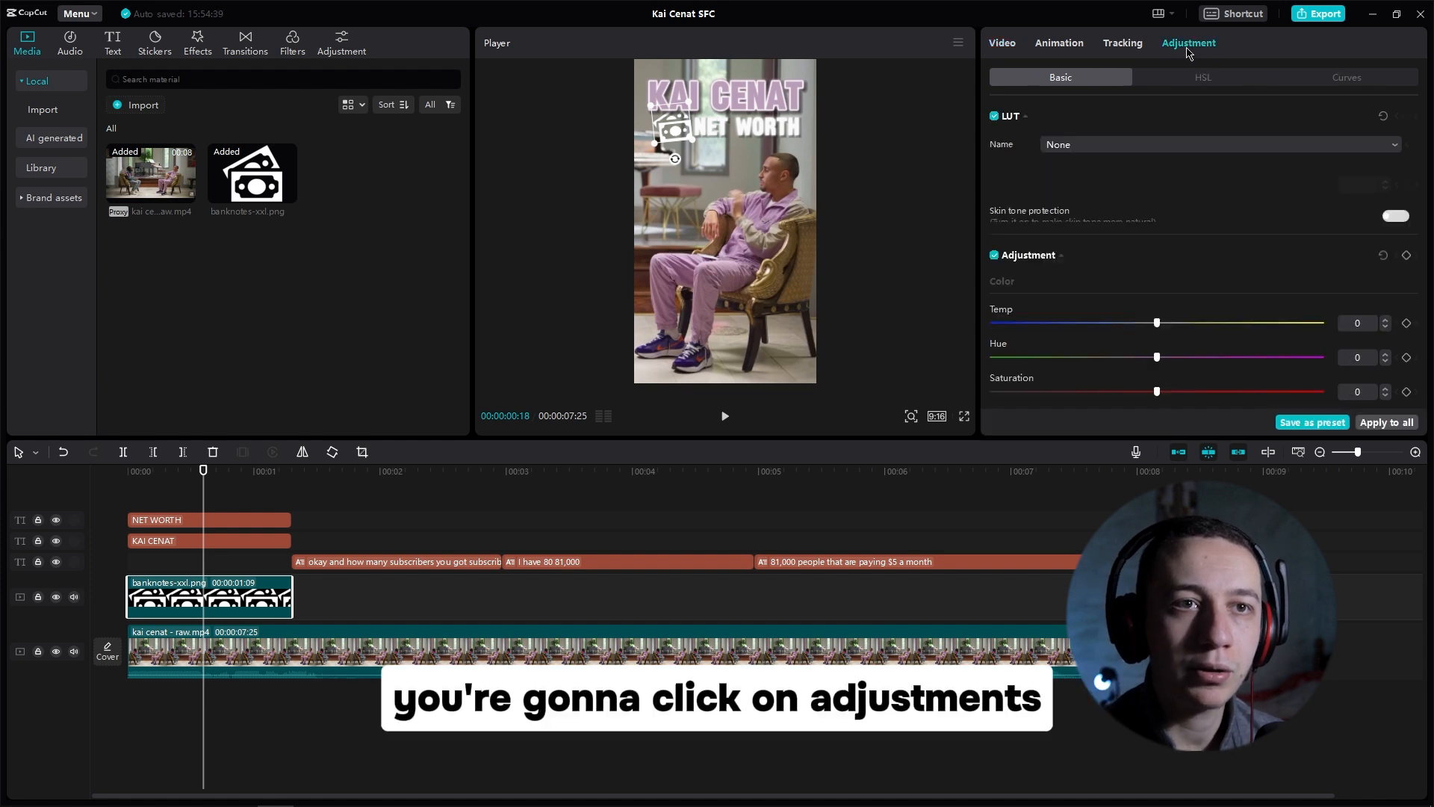
{"action": "left_click", "coordinate": [1333, 82]}
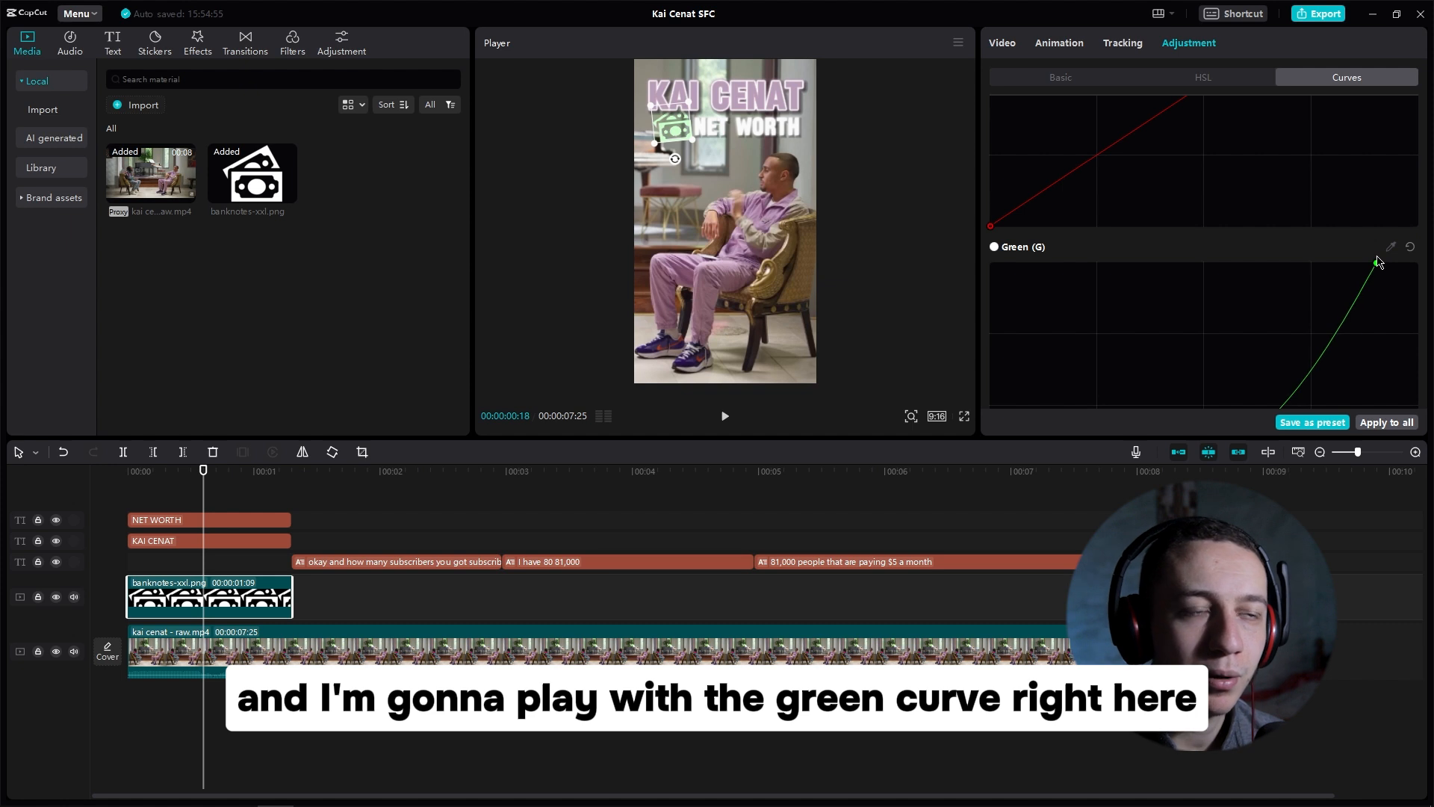
{"action": "left_click_drag", "start_coordinate": [1377, 261], "coordinate": [1364, 261]}
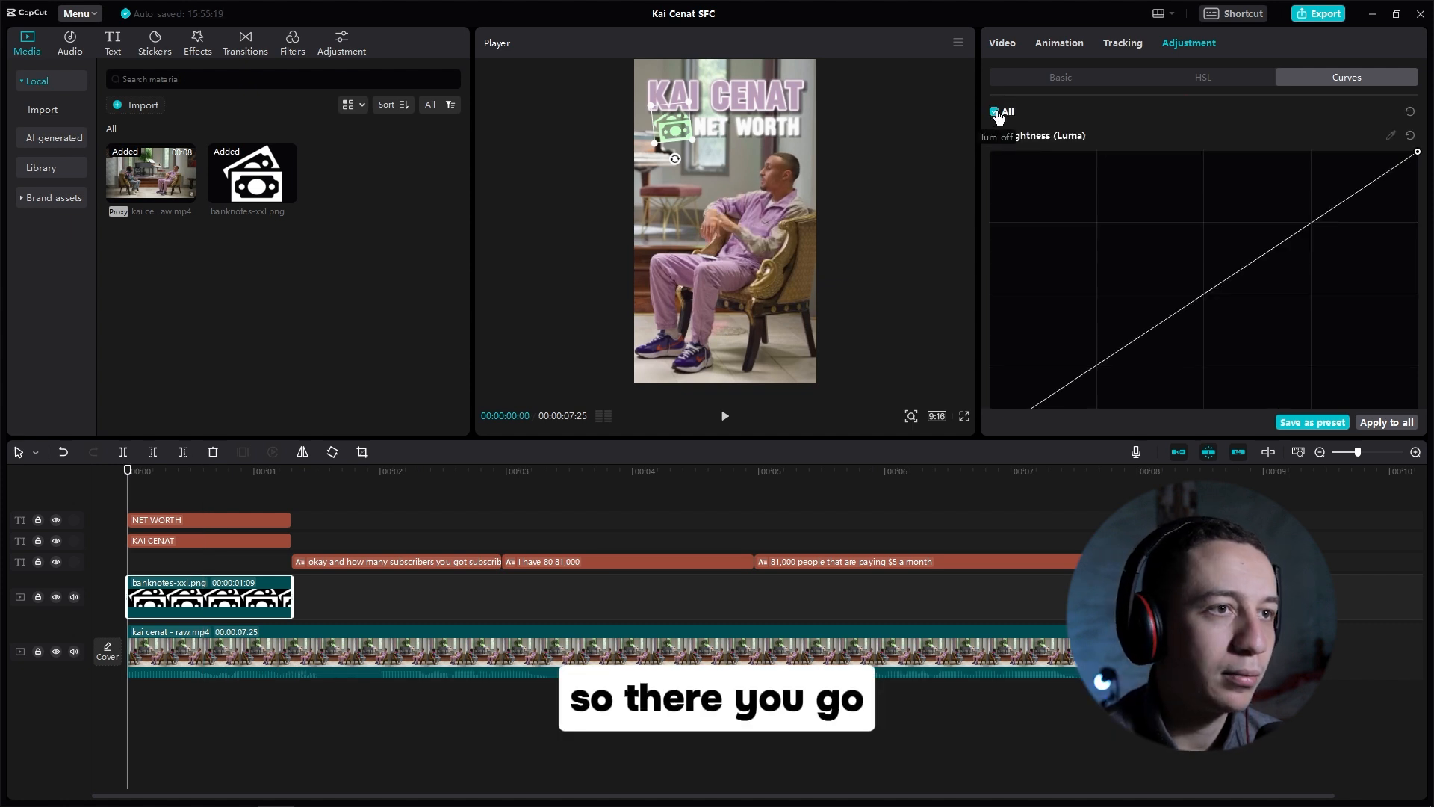
{"action": "left_click", "coordinate": [996, 112]}
{"action": "left_click", "coordinate": [995, 112]}
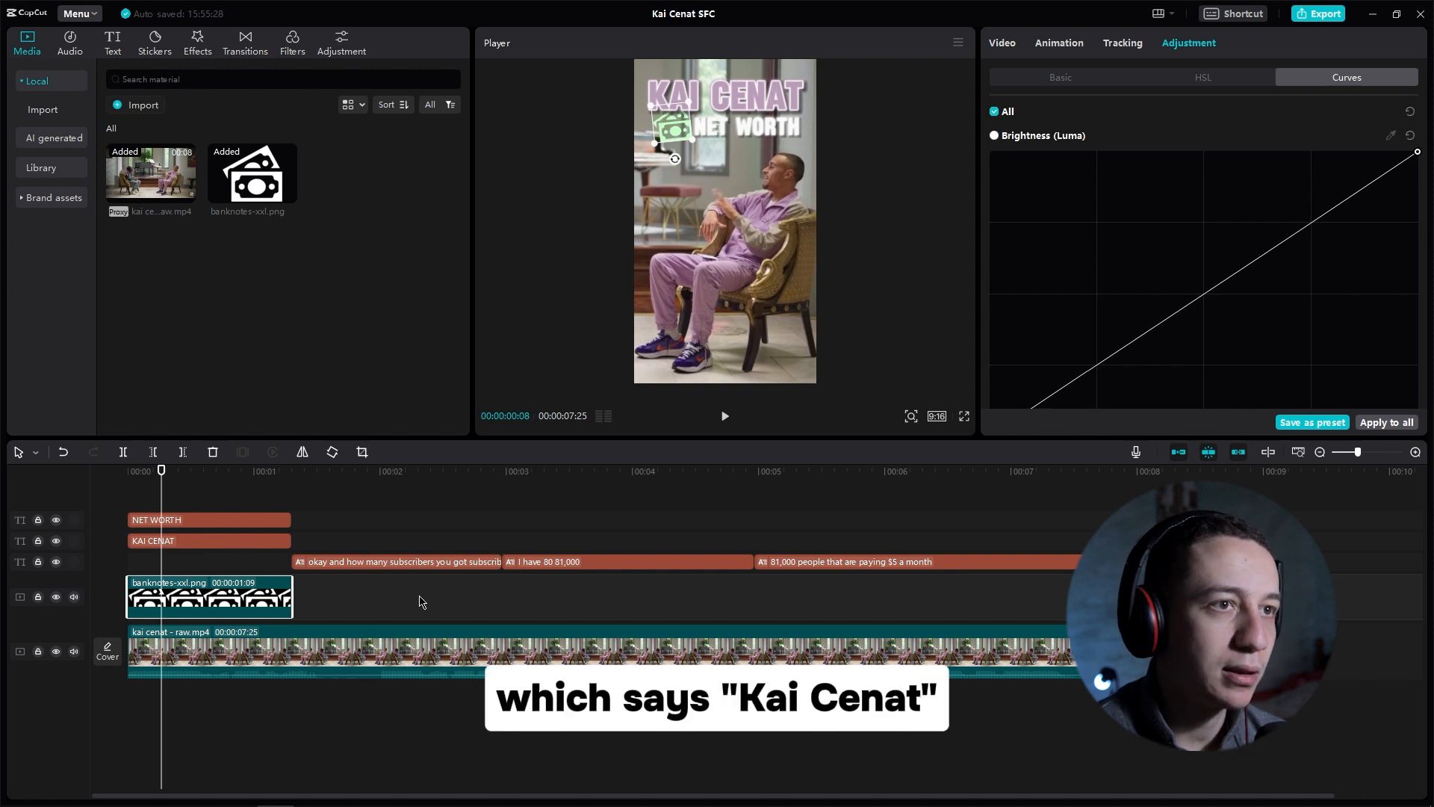
Step: Select both text clips and combine them into a compound clip
{"action": "left_click", "coordinate": [193, 544]}
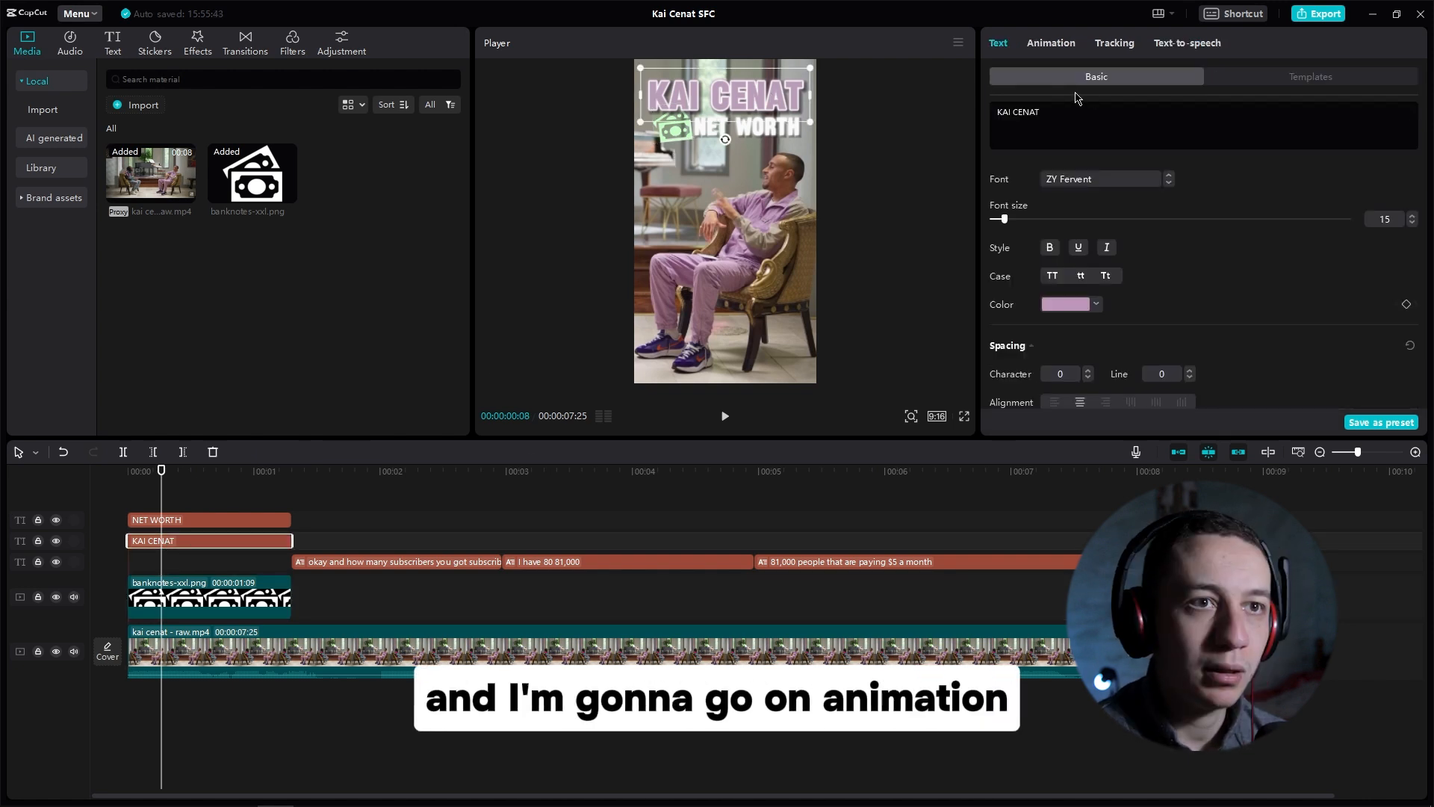
{"action": "left_click", "coordinate": [1048, 43]}
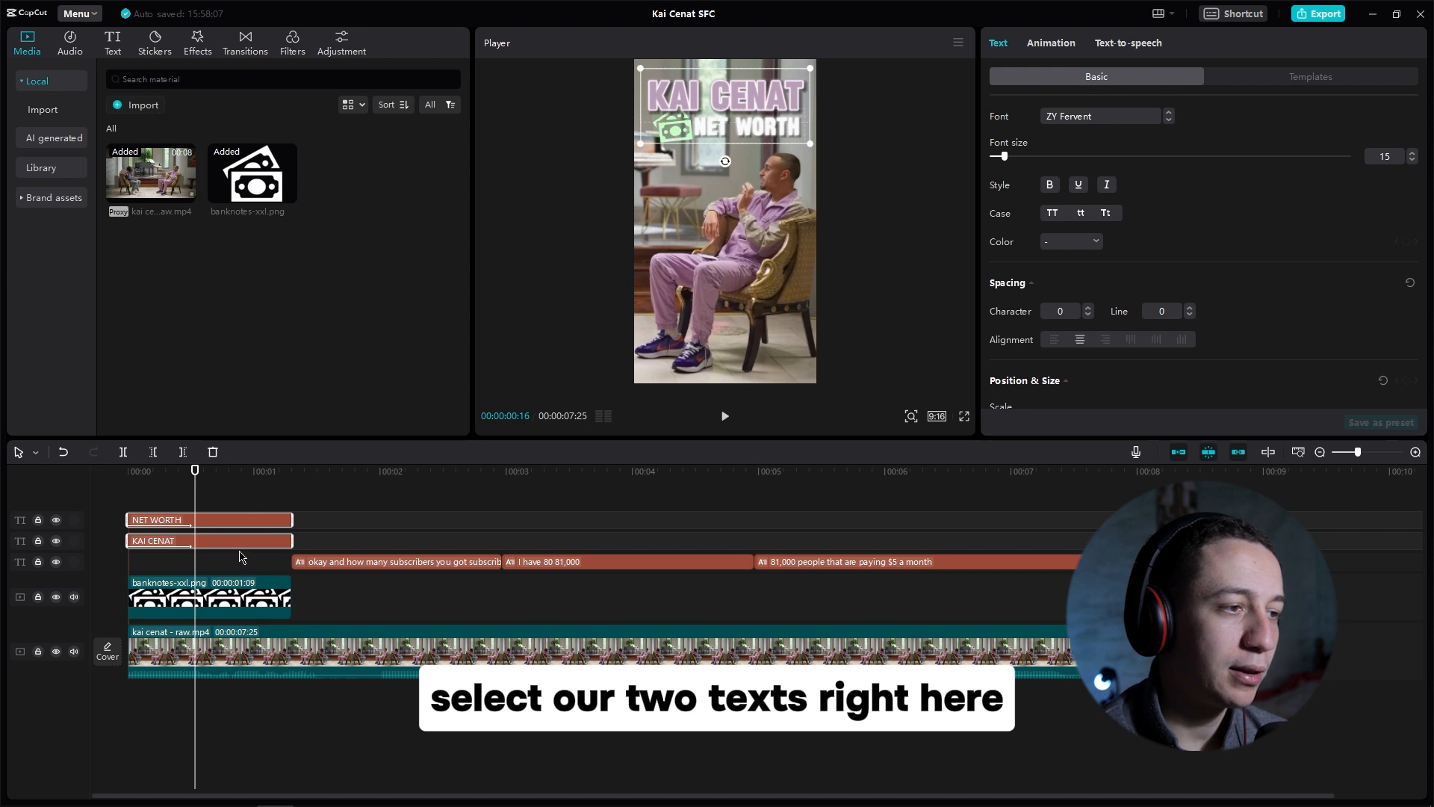
{"action": "right_click", "coordinate": [222, 549]}
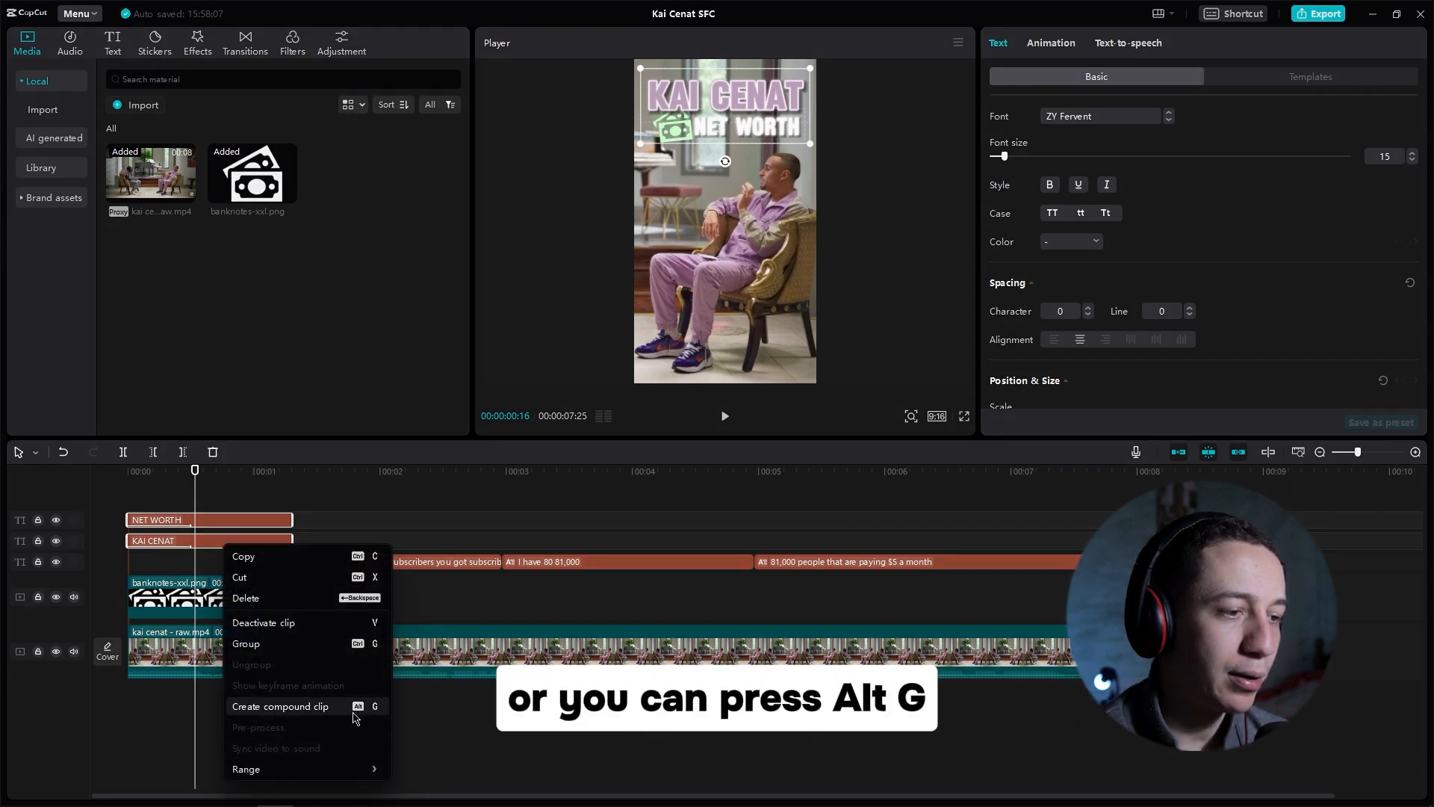
{"action": "left_click", "coordinate": [359, 711]}
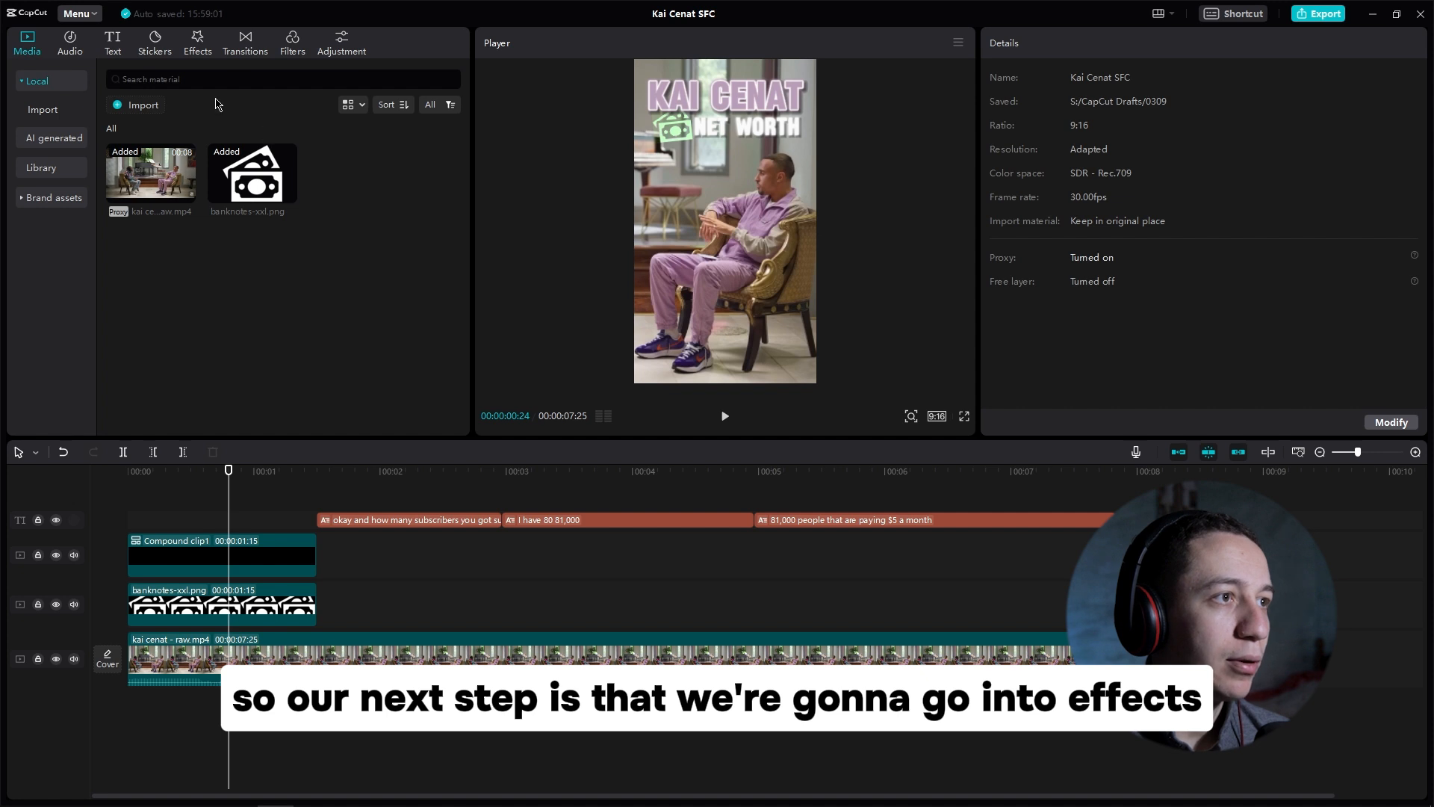
Step: Browse the trending video effects and add Play Pendulum to favourites
{"action": "left_click", "coordinate": [198, 41]}
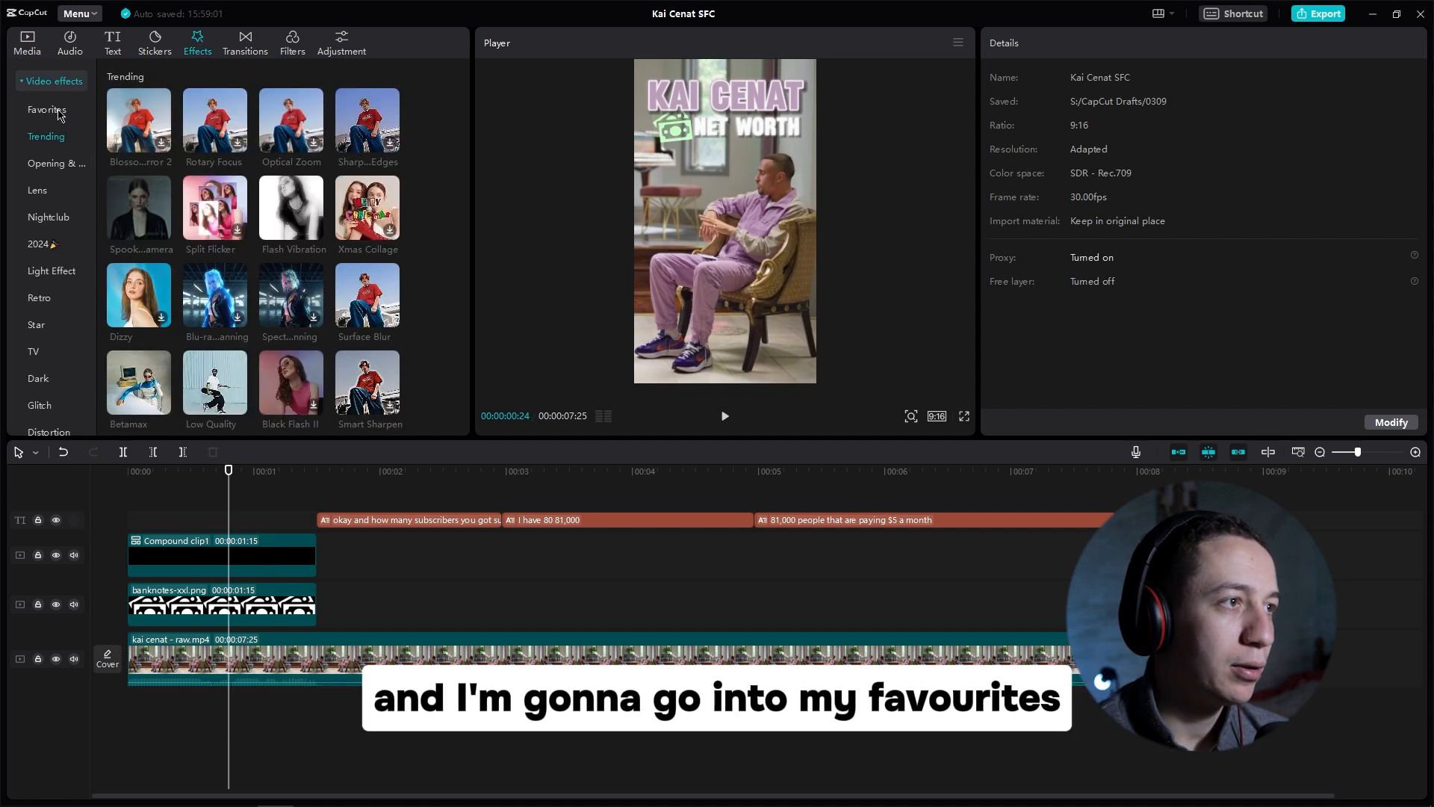
{"action": "left_click", "coordinate": [59, 114]}
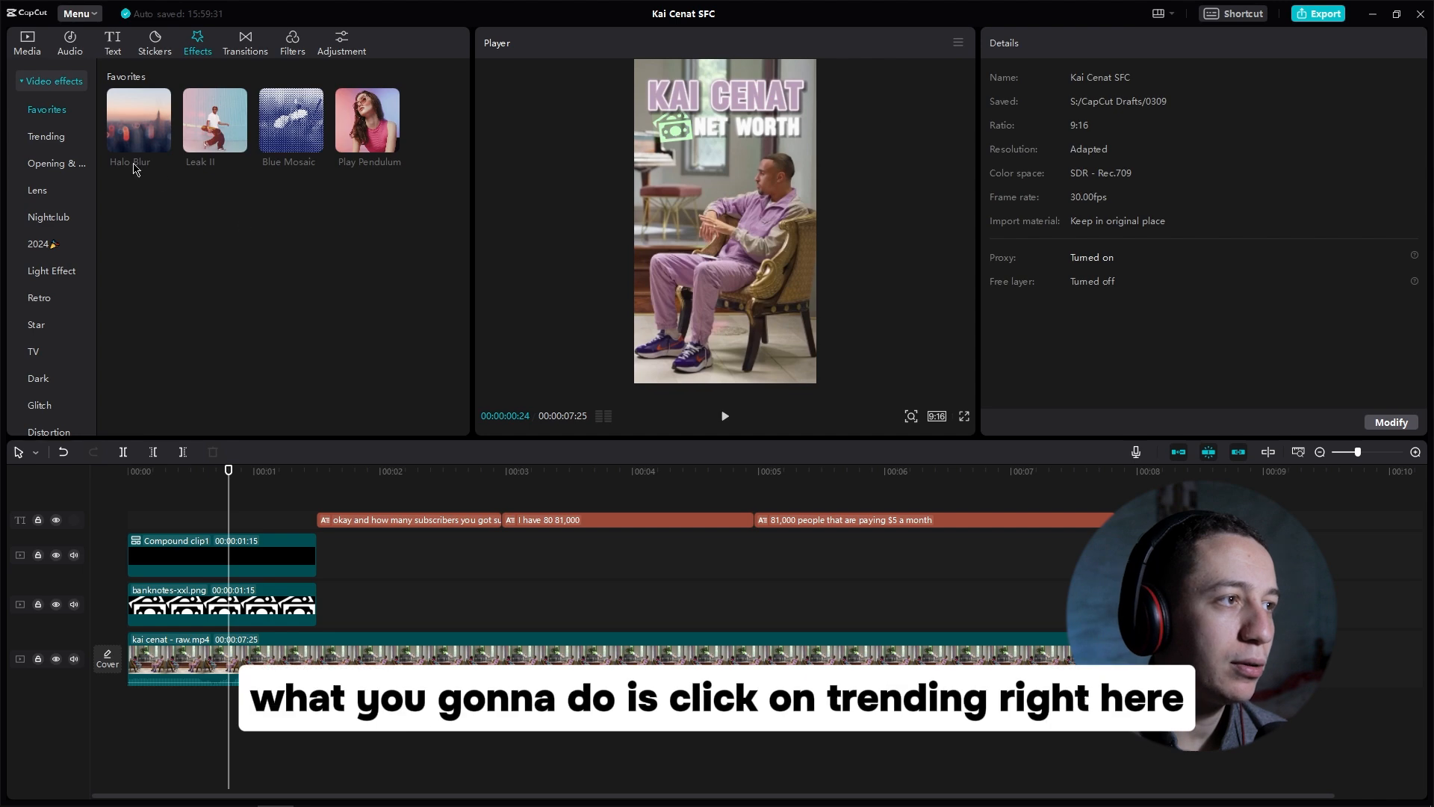
{"action": "left_click", "coordinate": [54, 136]}
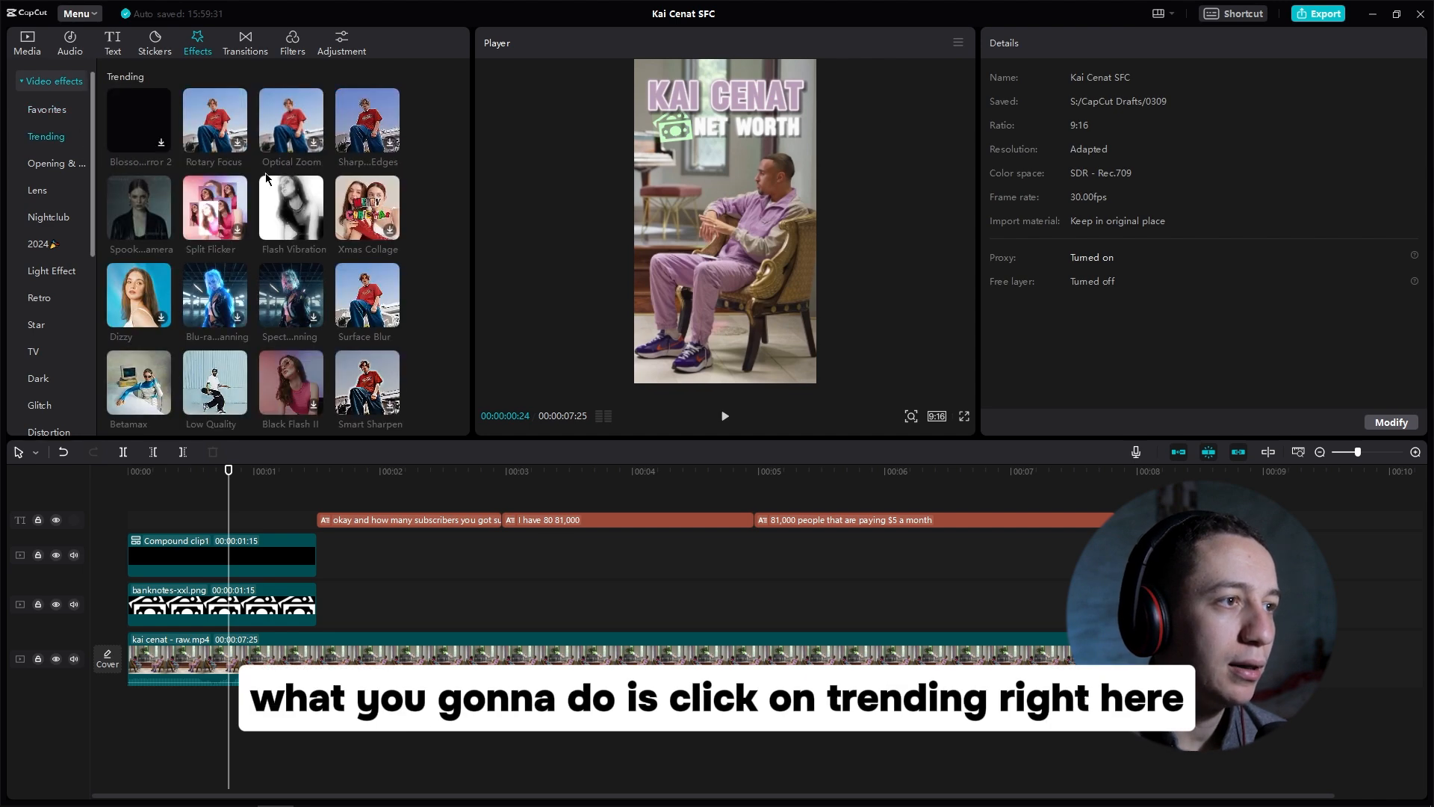
{"action": "scroll", "coordinate": [422, 206], "scroll_direction": "down", "scroll_amount": 3}
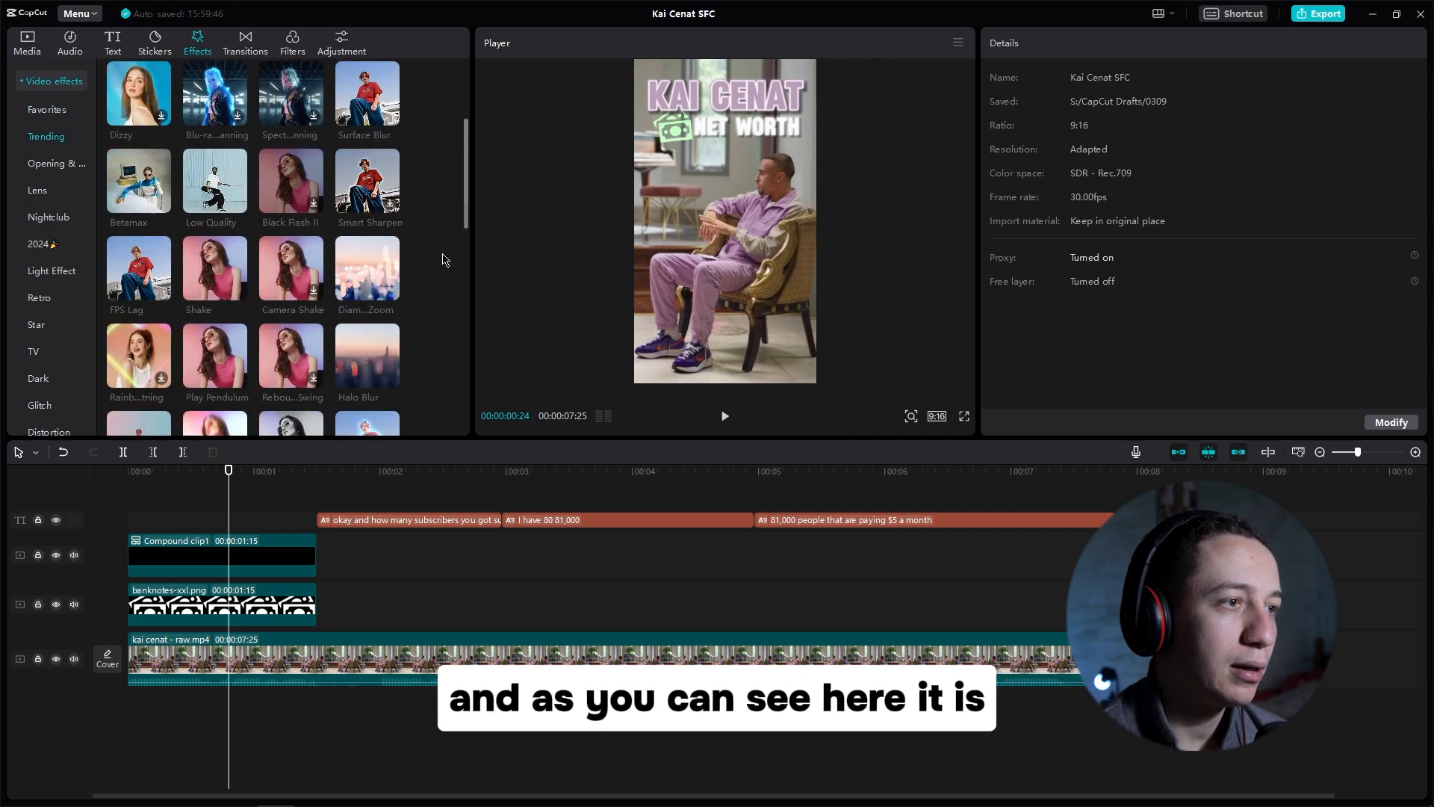
{"action": "mouse_move", "coordinate": [209, 378]}
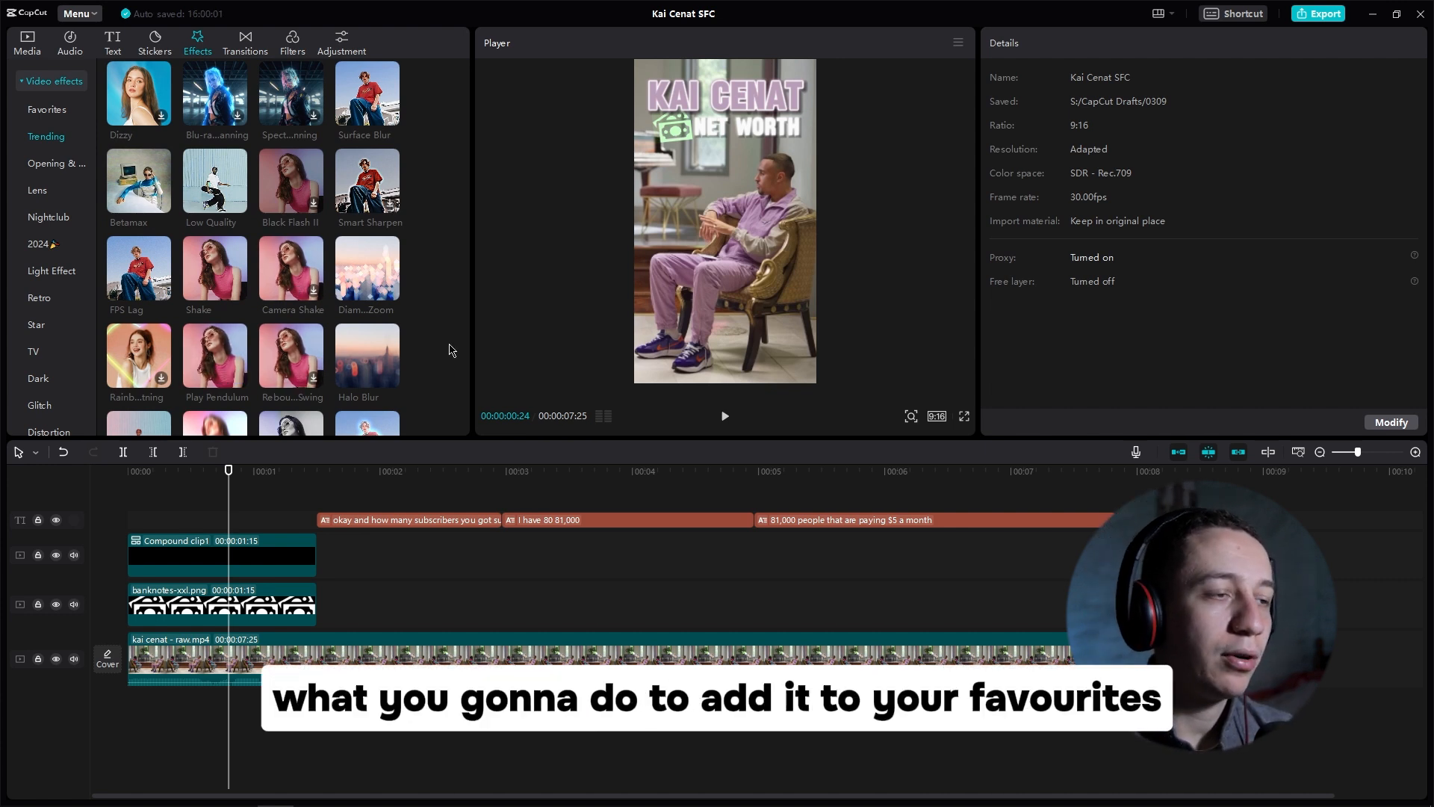
{"action": "mouse_move", "coordinate": [292, 347]}
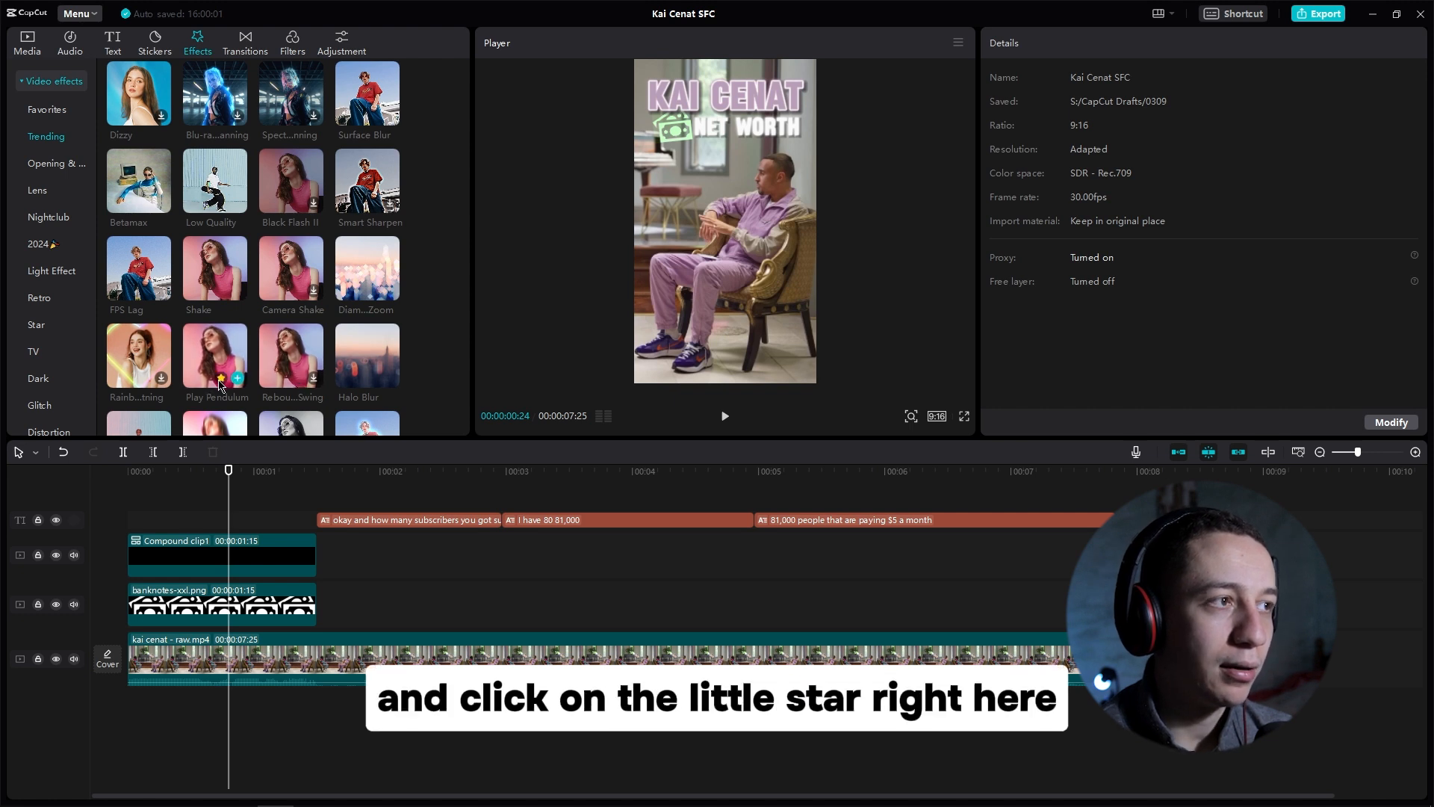
{"action": "left_click", "coordinate": [220, 379]}
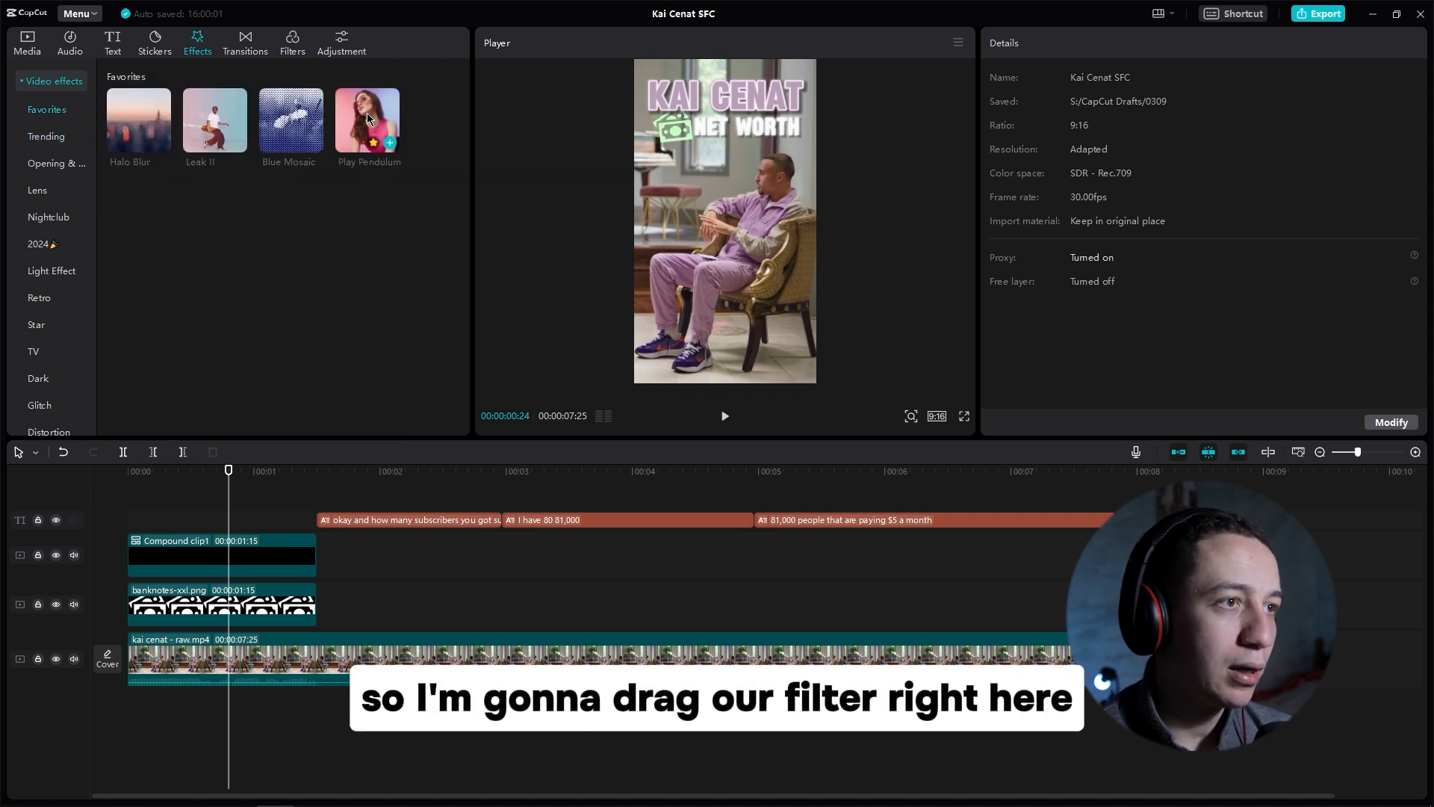
Step: Apply the Play Pendulum effect to both the title compound clip and the banknote icon clip
{"action": "left_click_drag", "start_coordinate": [366, 113], "coordinate": [198, 556]}
{"action": "left_click_drag", "start_coordinate": [1075, 144], "coordinate": [1017, 179]}
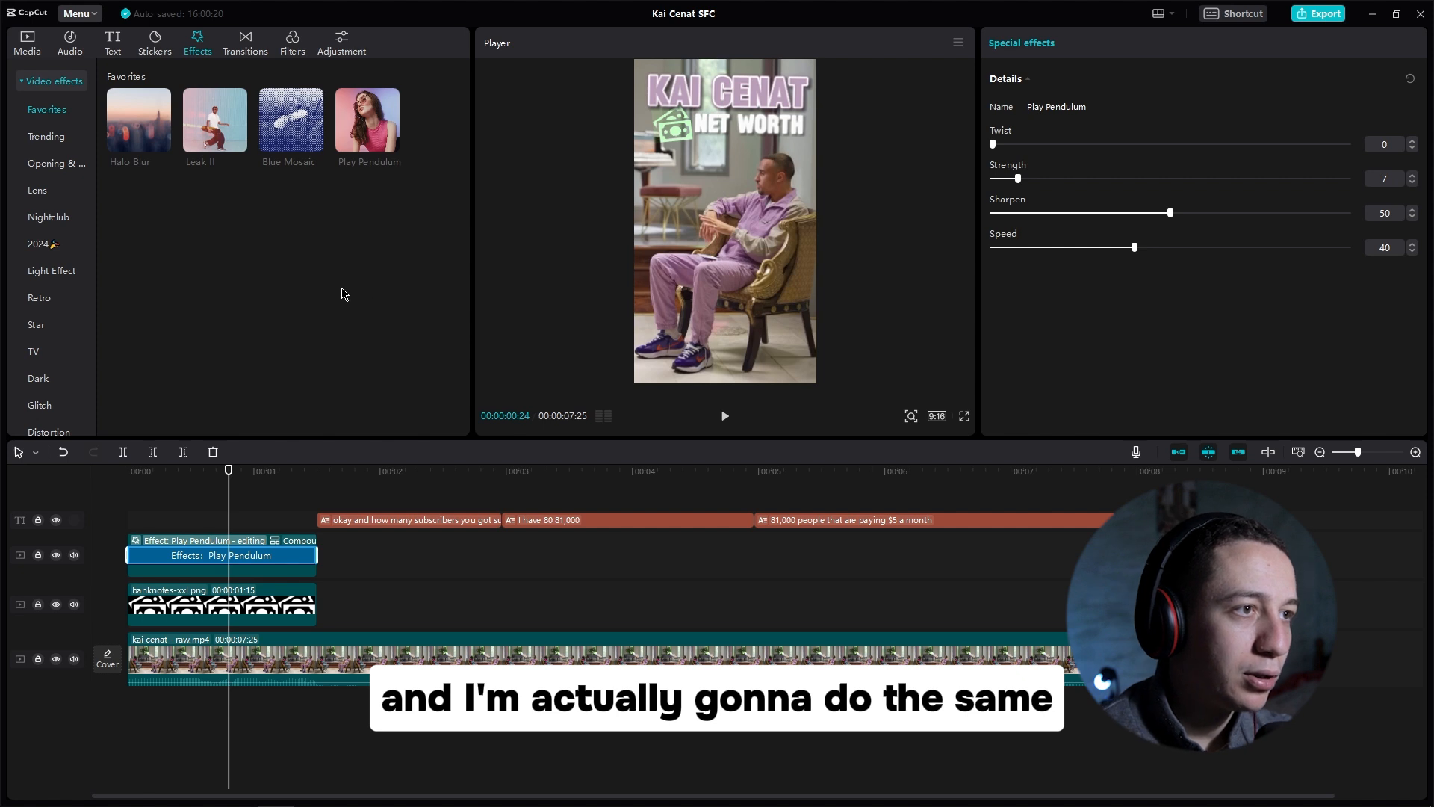
{"action": "left_click_drag", "start_coordinate": [370, 131], "coordinate": [241, 611]}
{"action": "left_click", "coordinate": [191, 515]}
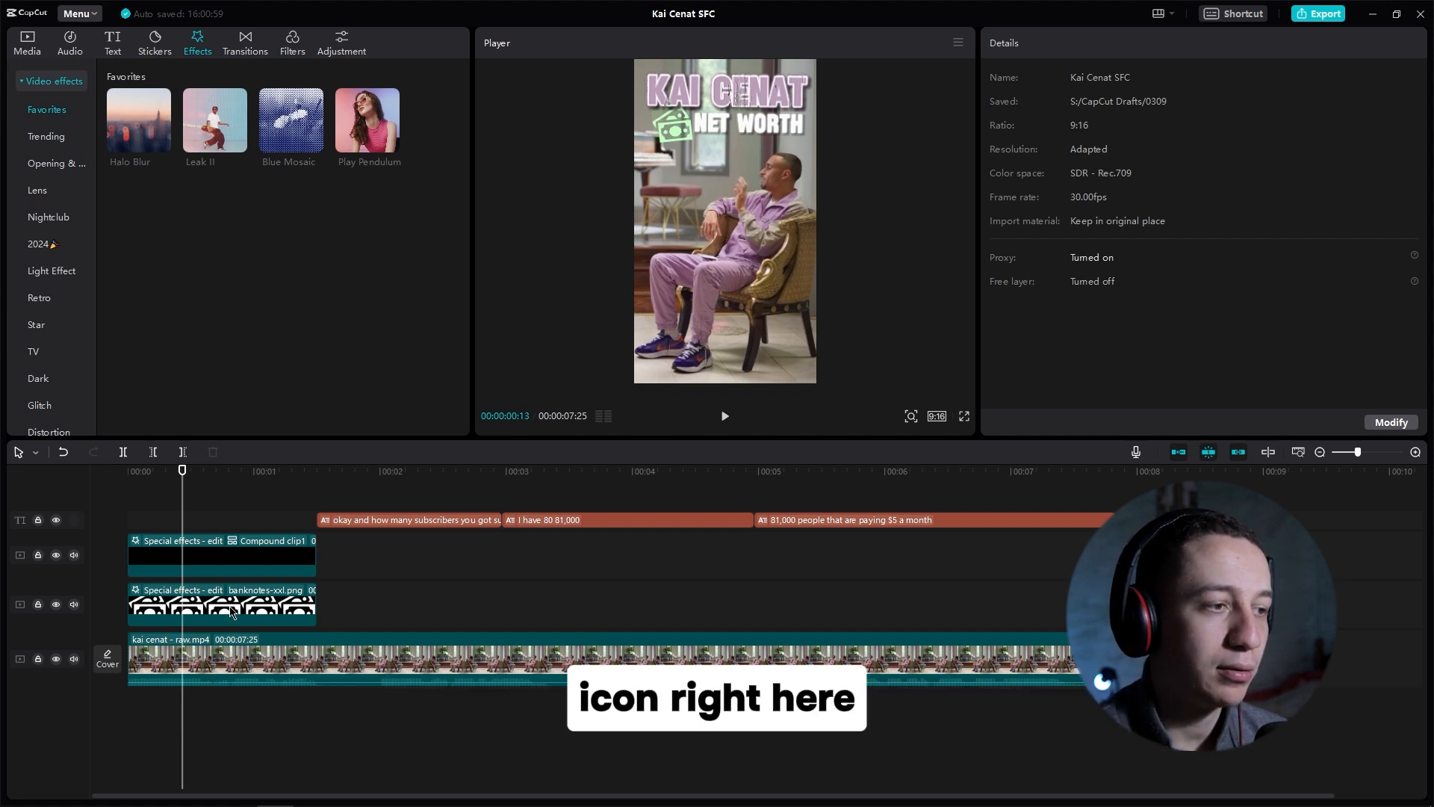
Step: Apply an animation to the banknote icon clip and preview the video from the start
{"action": "left_click", "coordinate": [213, 611]}
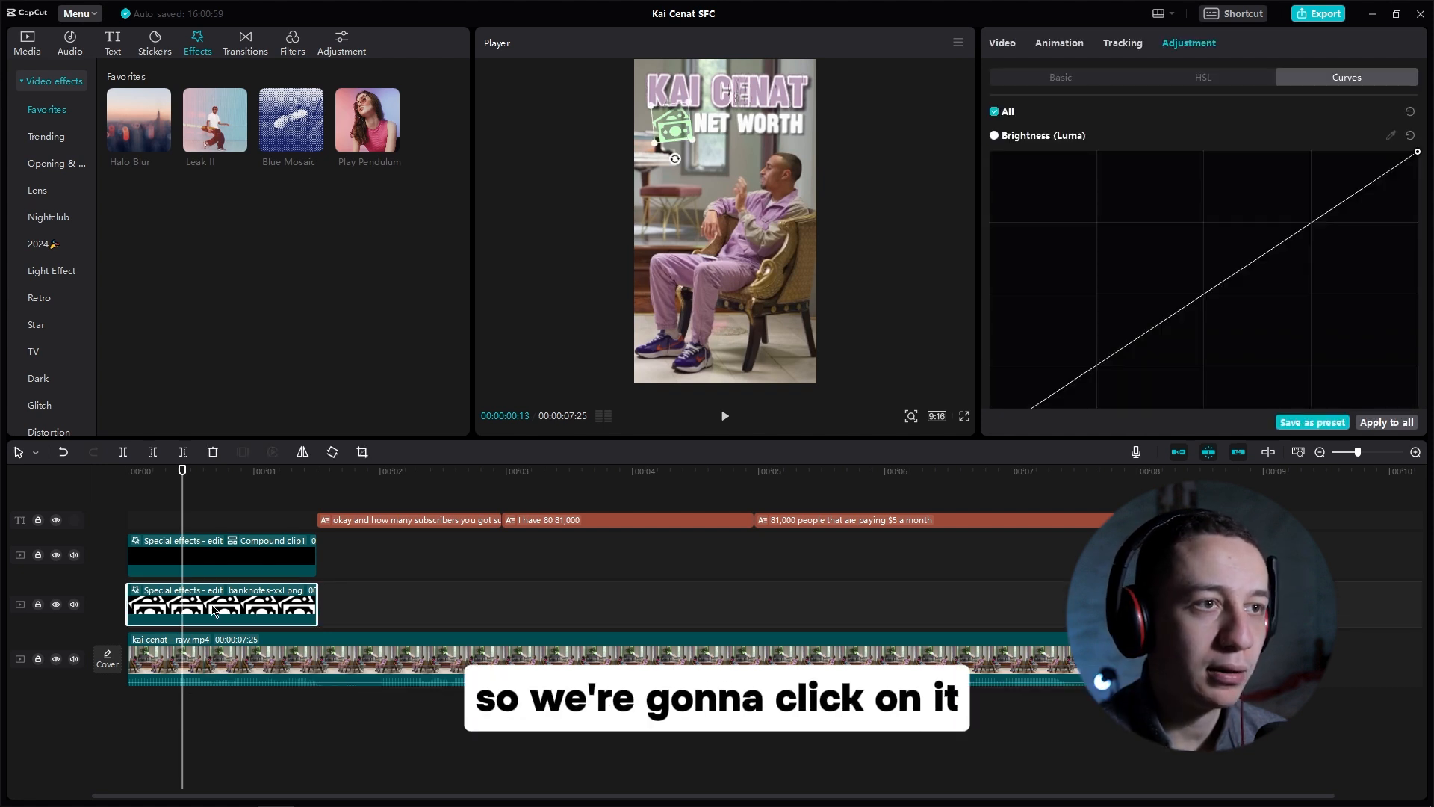
{"action": "left_click", "coordinate": [1061, 44]}
{"action": "left_click", "coordinate": [1178, 193]}
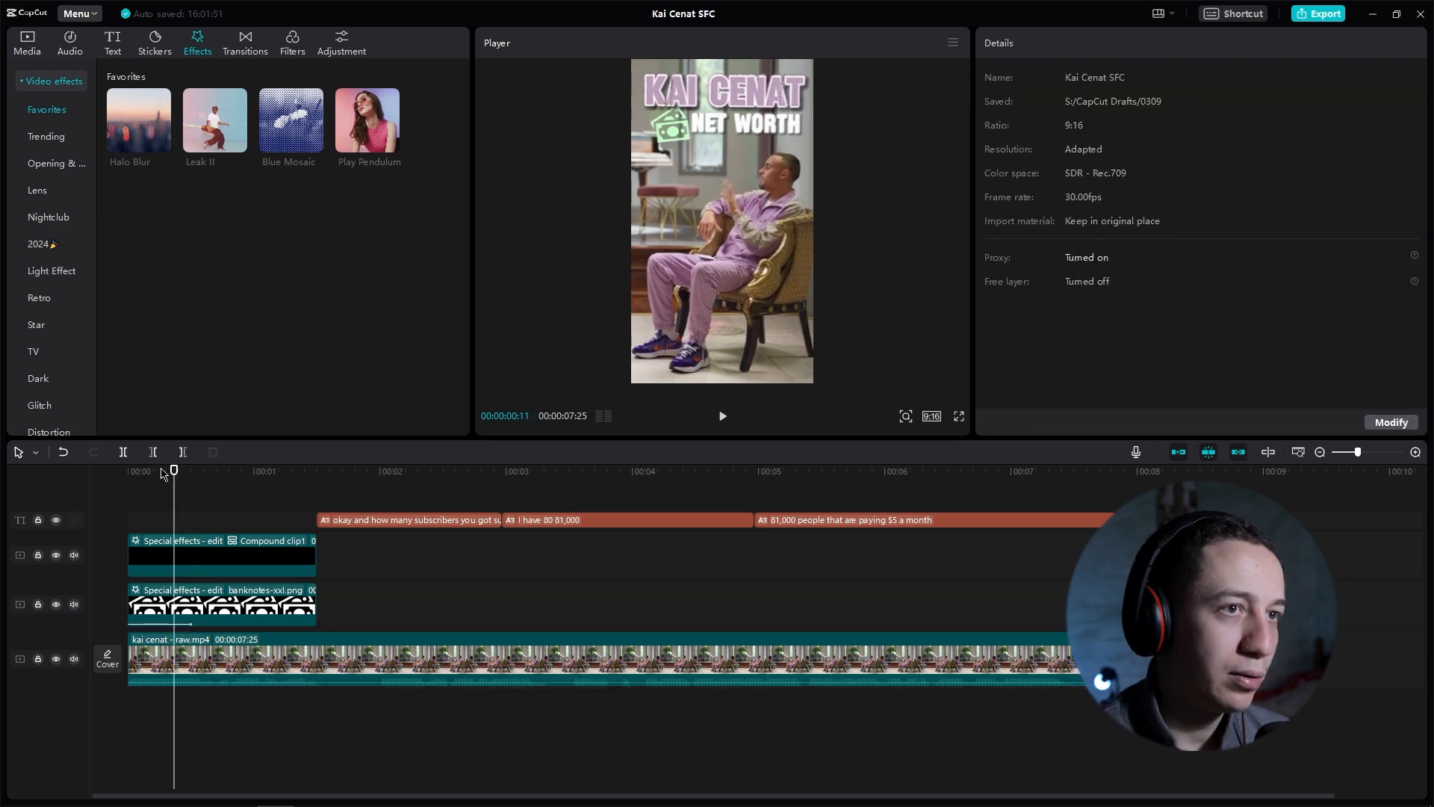
{"action": "left_click_drag", "start_coordinate": [172, 471], "coordinate": [122, 473]}
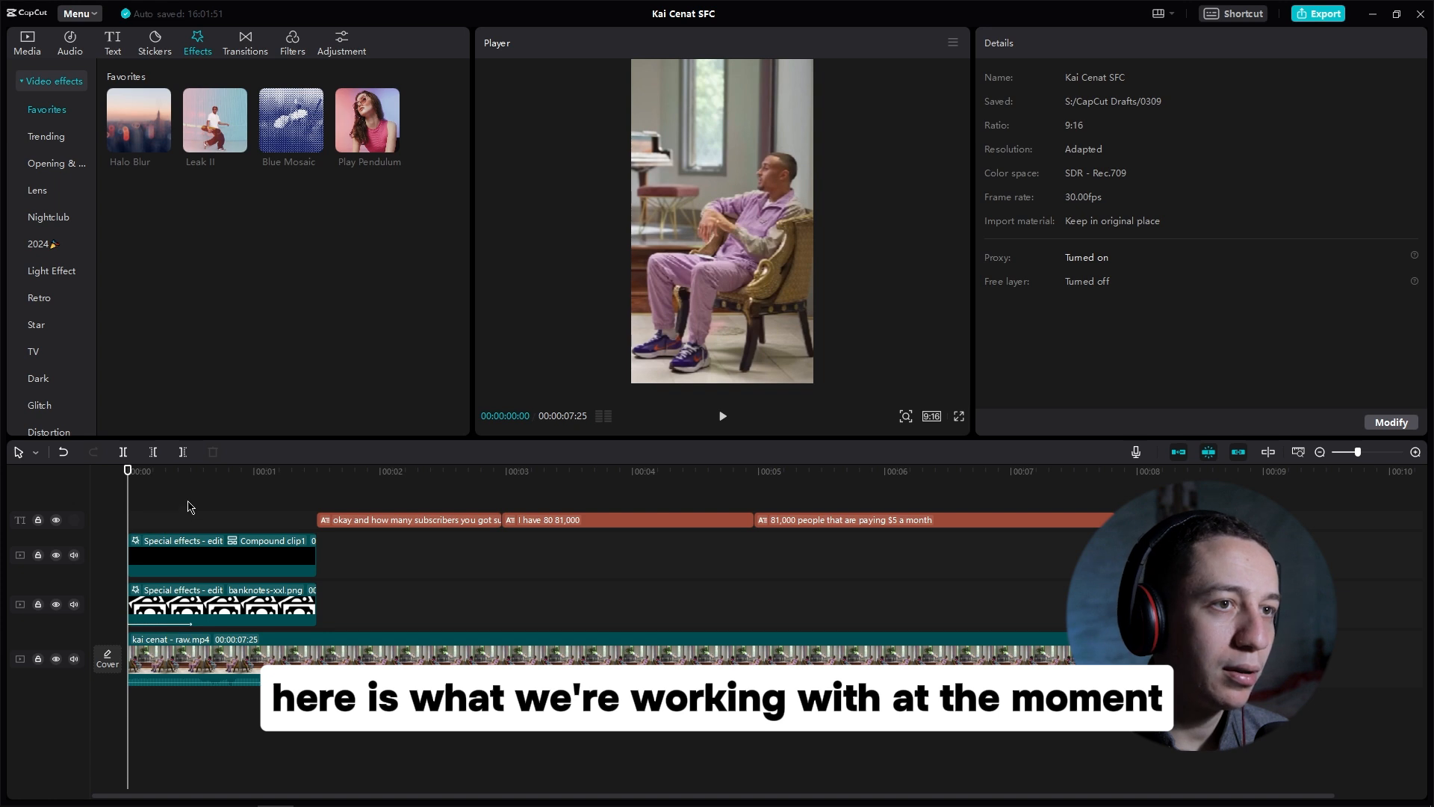
{"action": "key", "text": "space"}
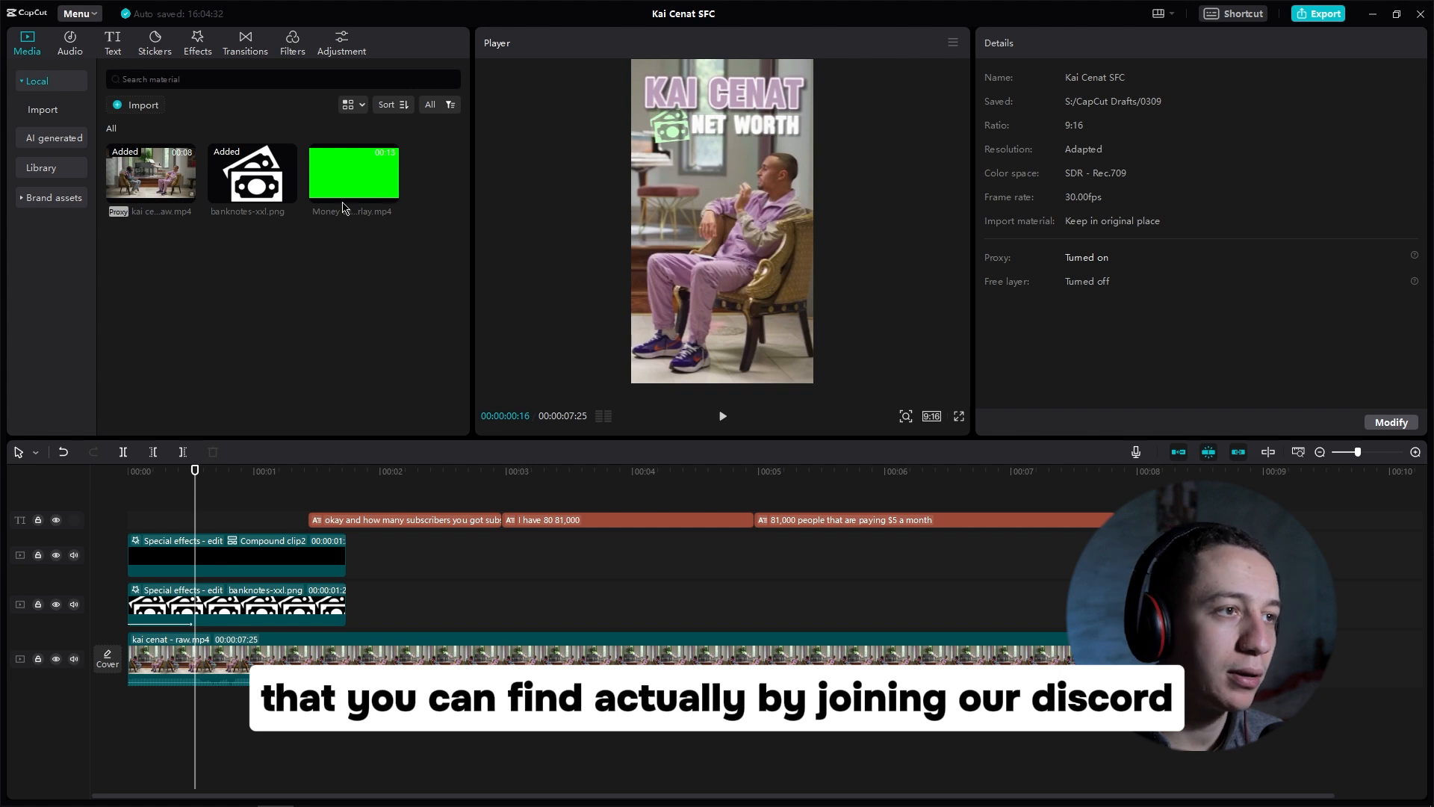
Step: Add the Money explosion green screen overlay on a new top track and mute its volume
{"action": "left_click_drag", "start_coordinate": [351, 201], "coordinate": [124, 521]}
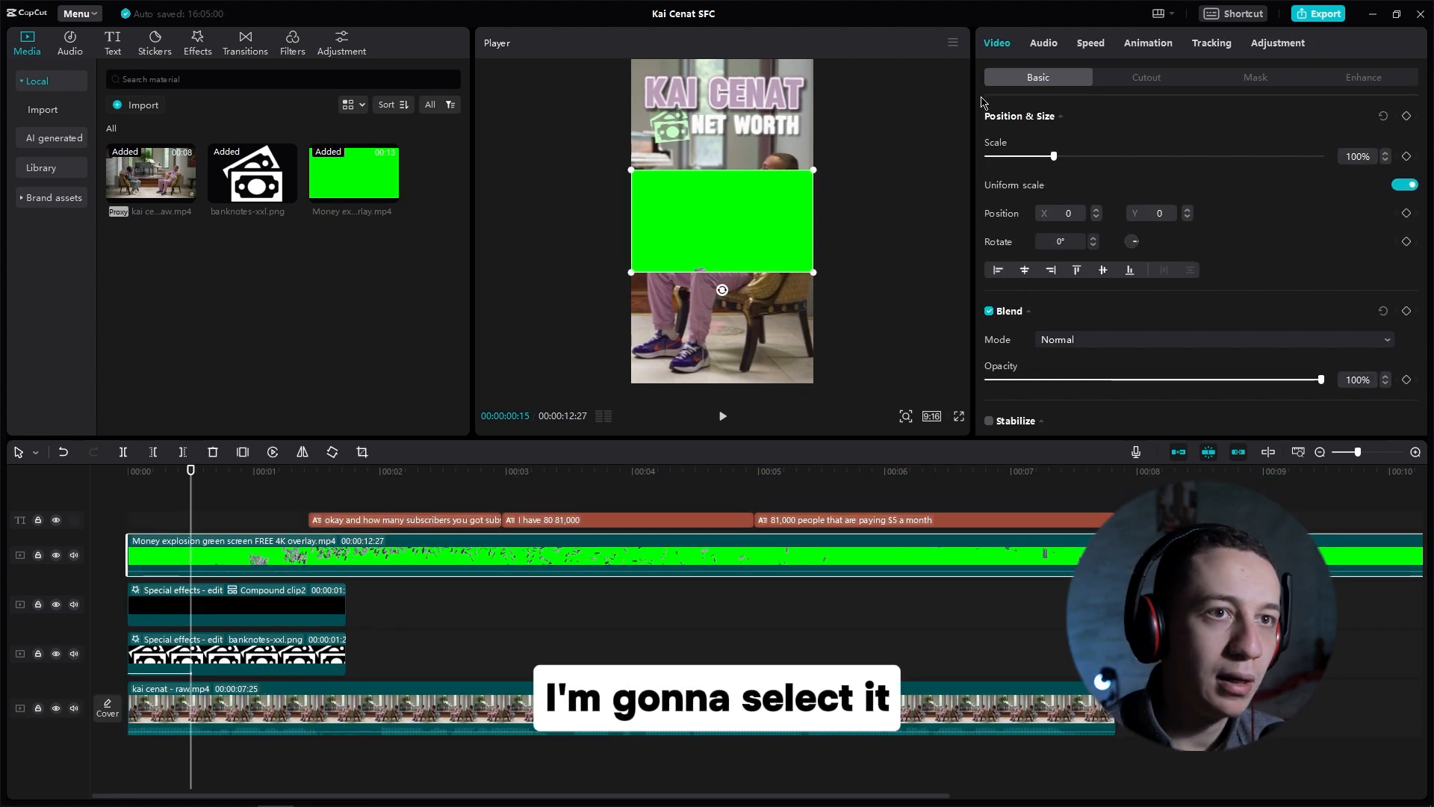
{"action": "left_click", "coordinate": [1044, 42]}
{"action": "left_click", "coordinate": [1028, 157]}
{"action": "left_click_drag", "start_coordinate": [1010, 162], "coordinate": [984, 157]}
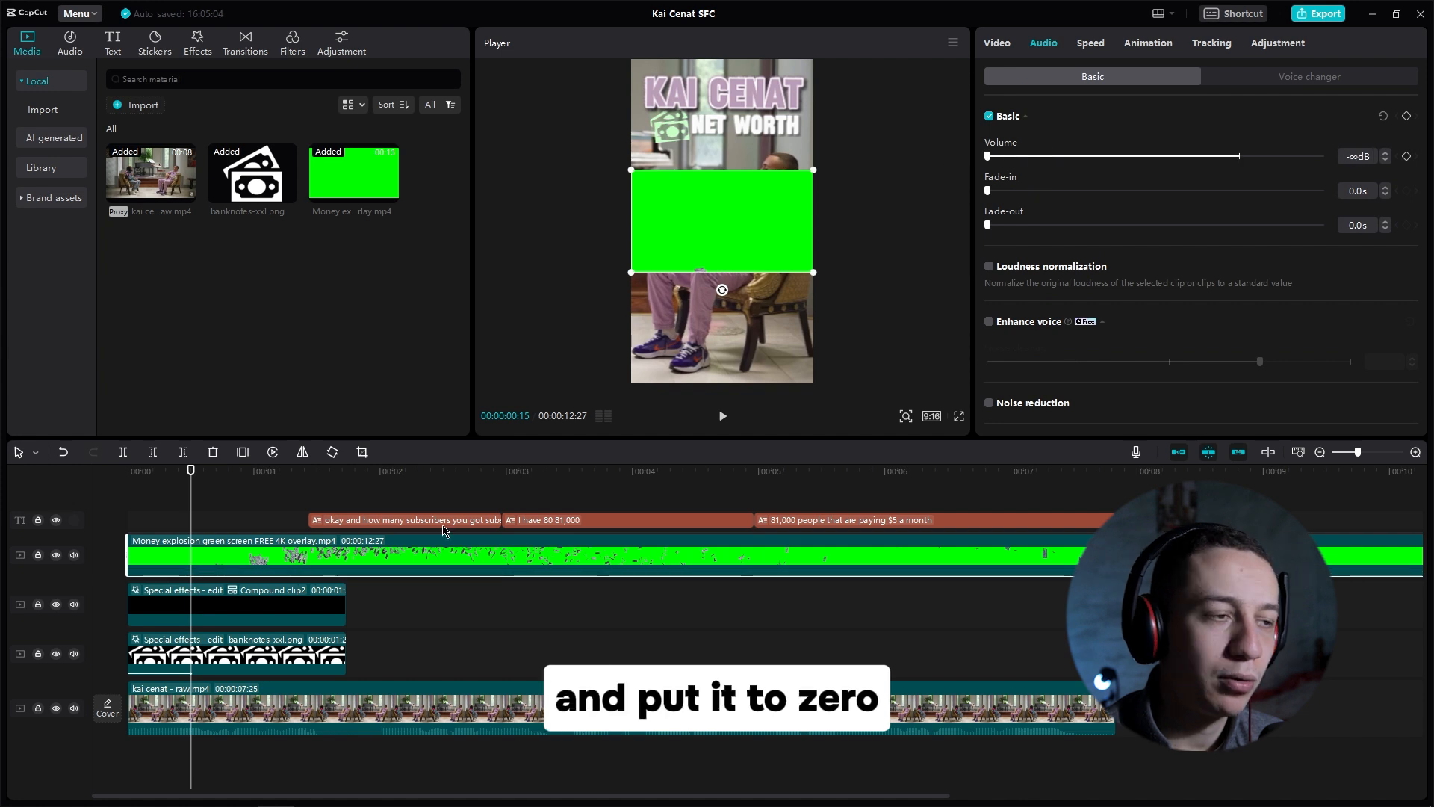
Step: Trim the overlay's start, move it to the timeline start, and cut its end to the title clips' length
{"action": "left_click_drag", "start_coordinate": [194, 474], "coordinate": [196, 475]}
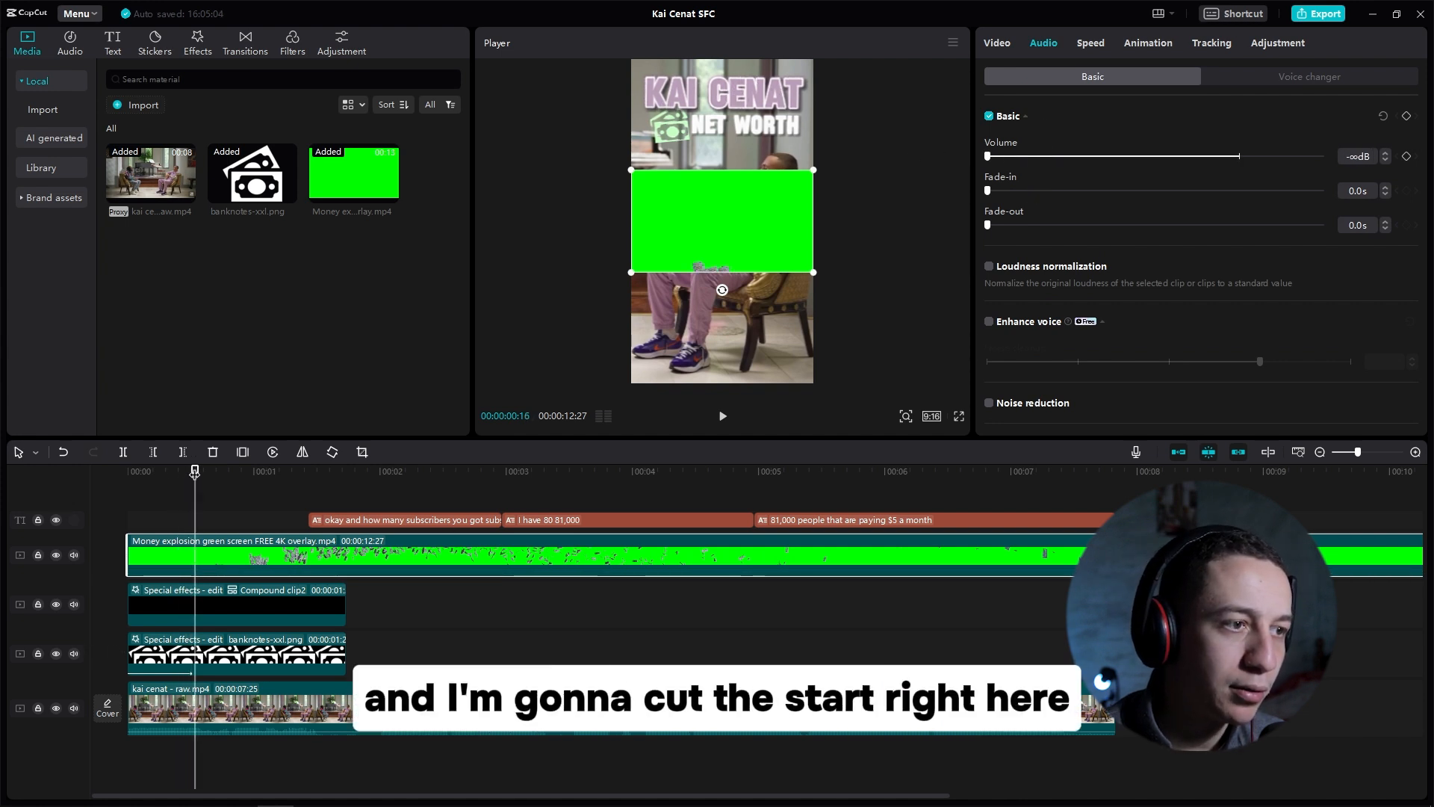
{"action": "key", "text": "q"}
{"action": "left_click_drag", "start_coordinate": [249, 565], "coordinate": [183, 564]}
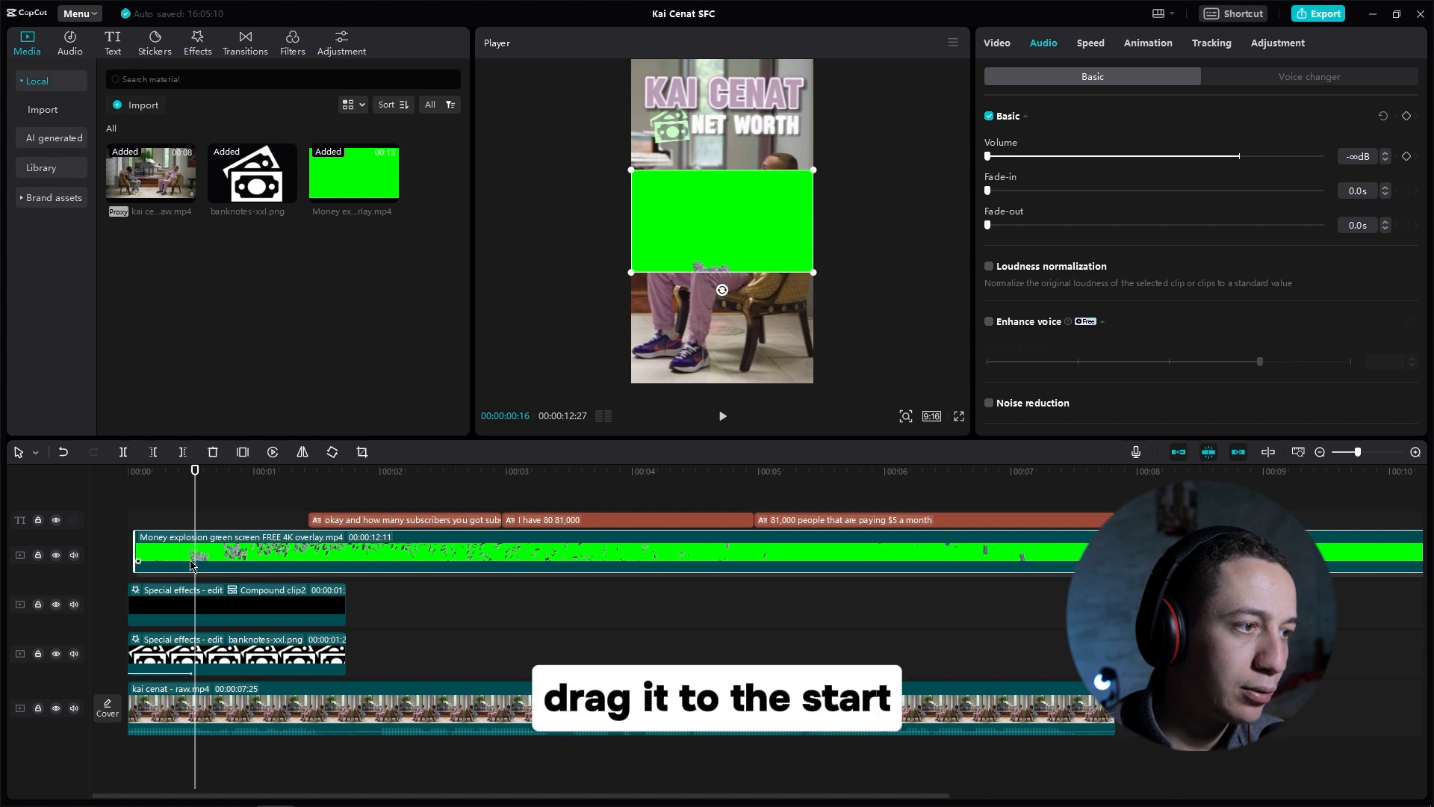
{"action": "left_click_drag", "start_coordinate": [195, 482], "coordinate": [347, 484]}
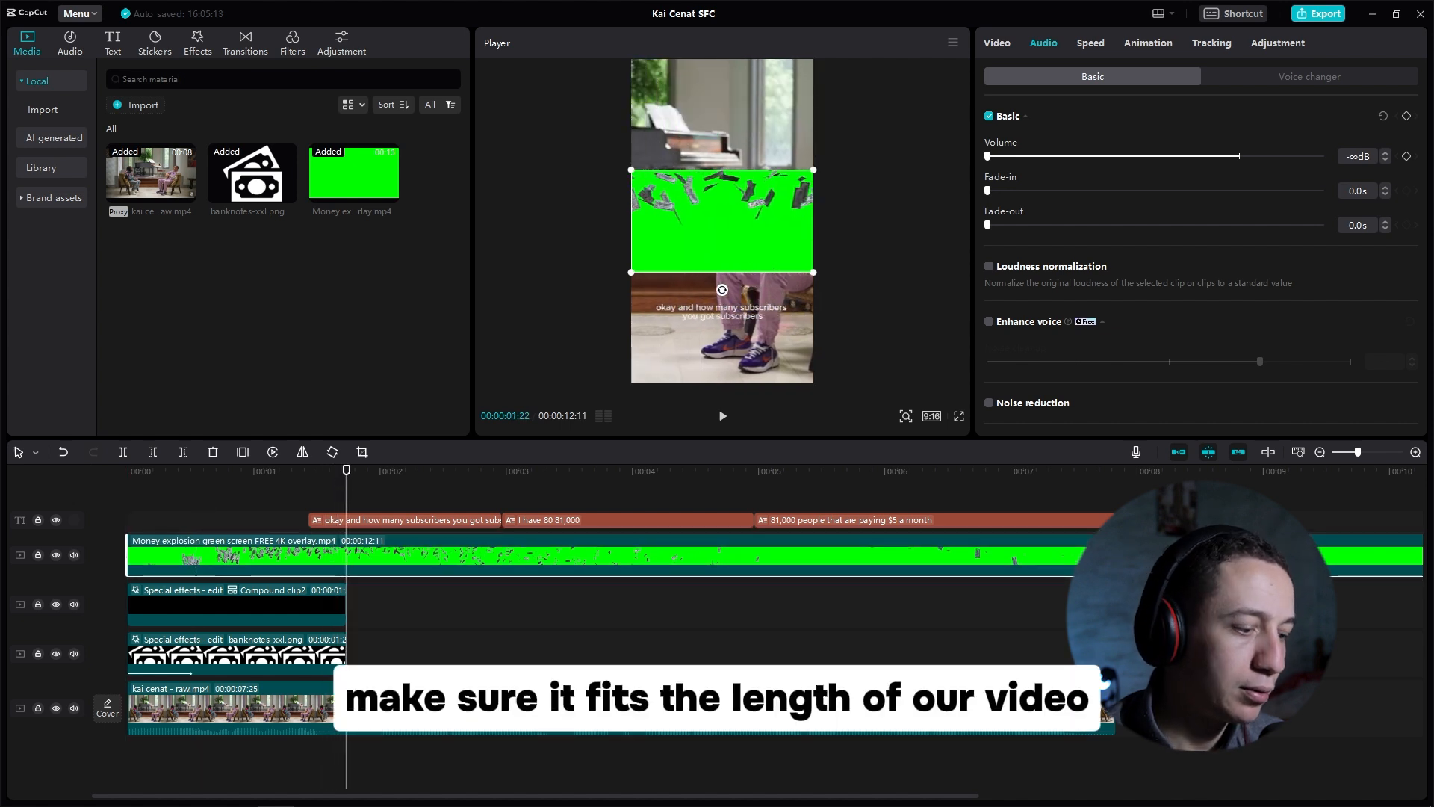
{"action": "key", "text": "w"}
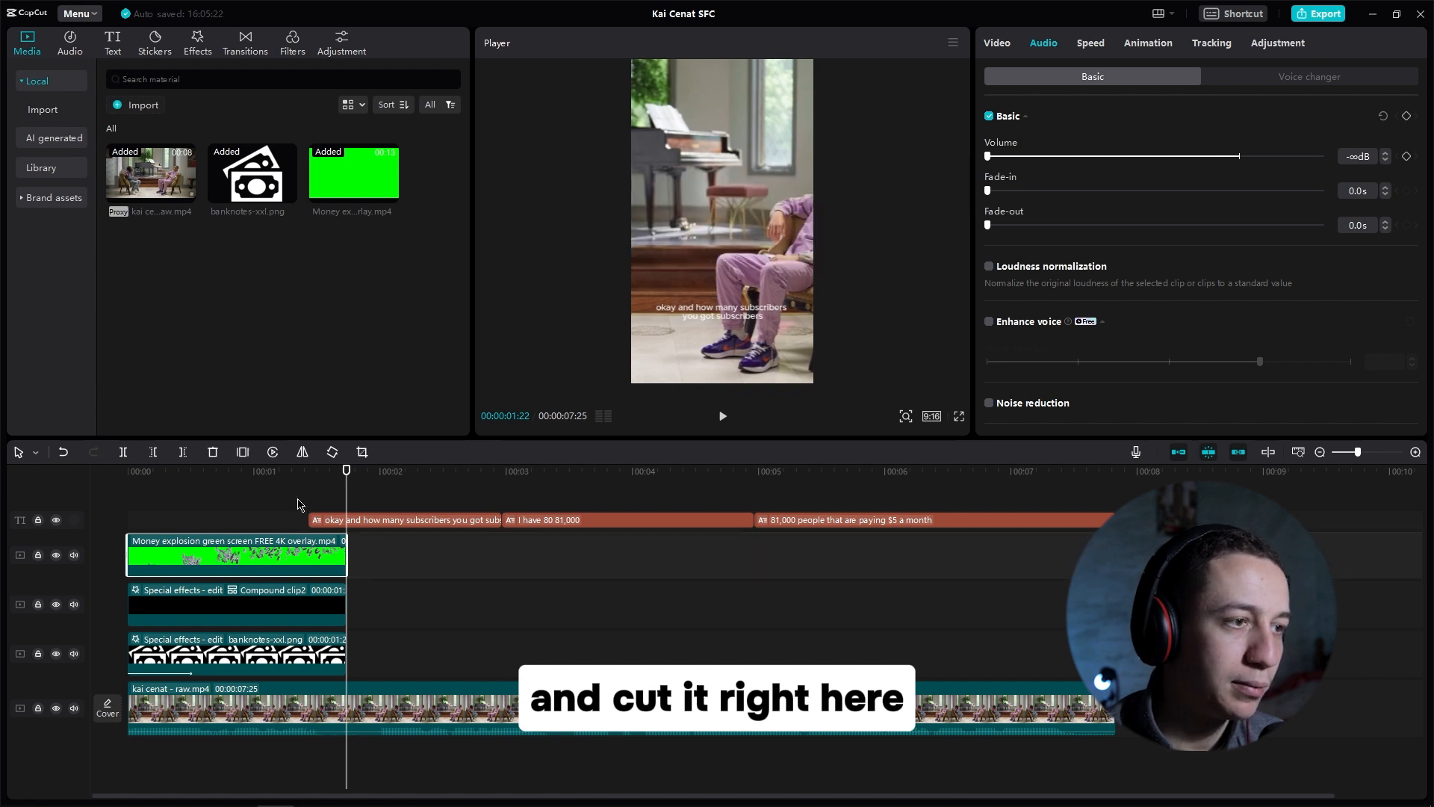
{"action": "left_click", "coordinate": [245, 565]}
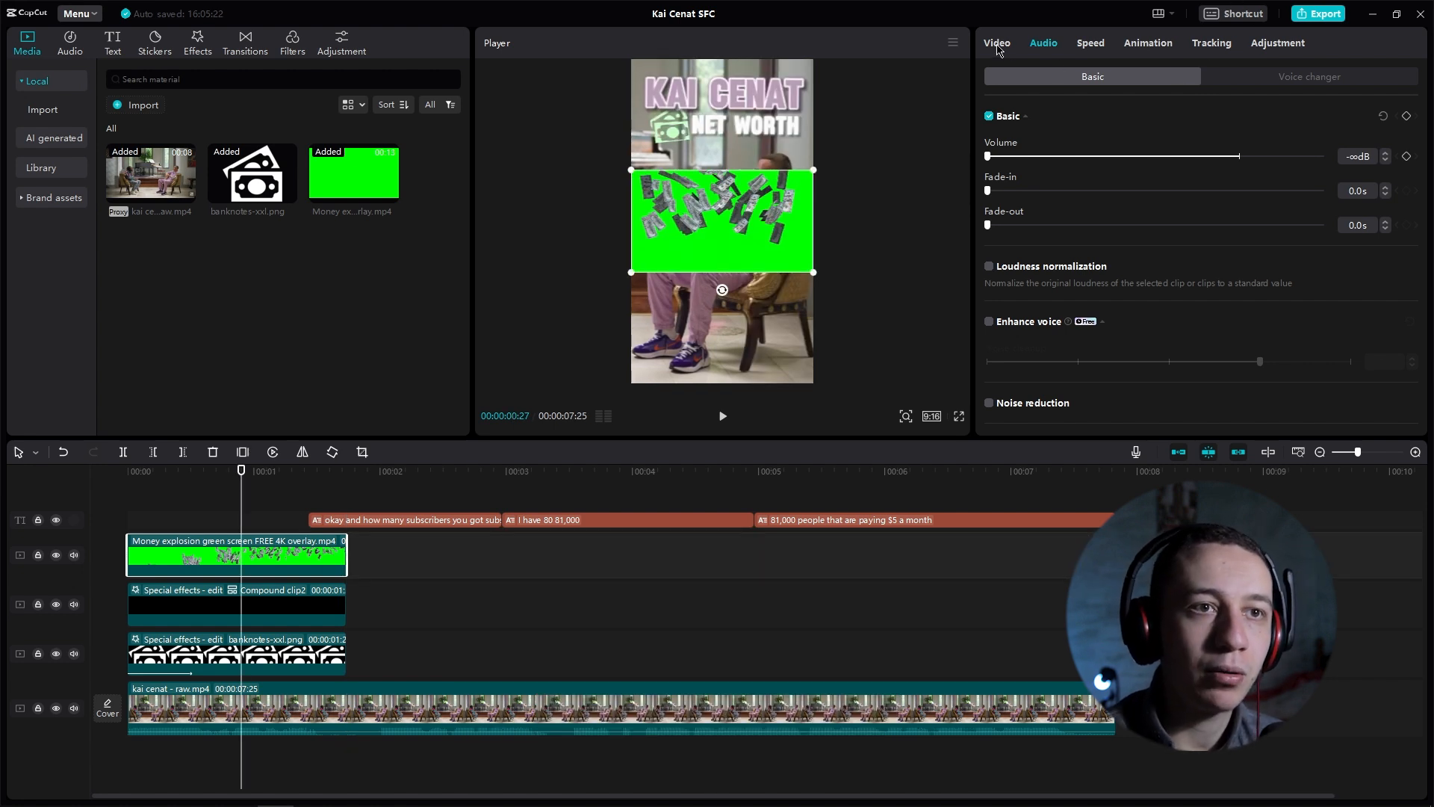
Step: Remove the overlay's green background with Chroma key, picking the green and setting Strength 70 and Shadow 26
{"action": "left_click", "coordinate": [998, 45]}
{"action": "left_click", "coordinate": [1150, 80]}
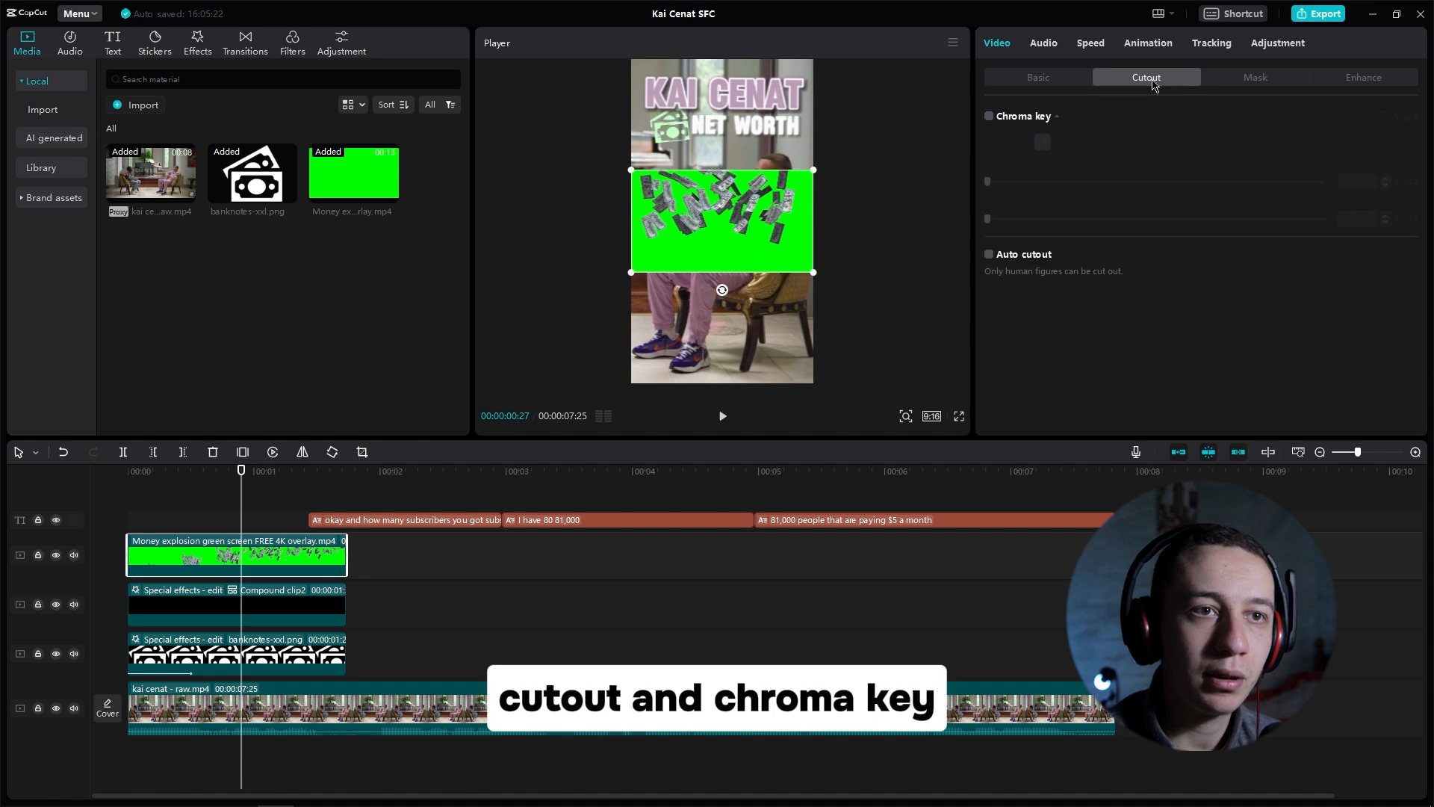
{"action": "left_click", "coordinate": [990, 118]}
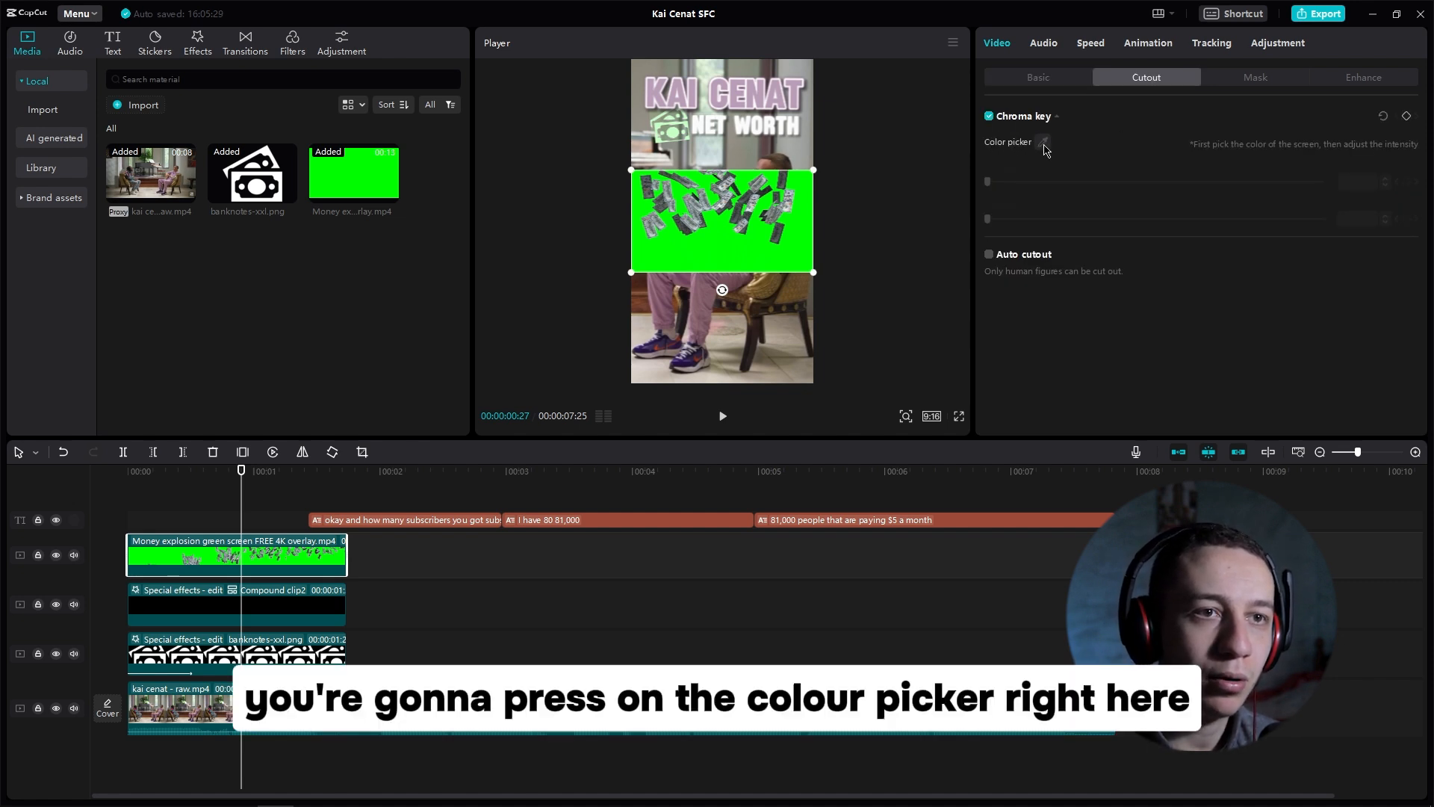
{"action": "left_click", "coordinate": [1043, 142]}
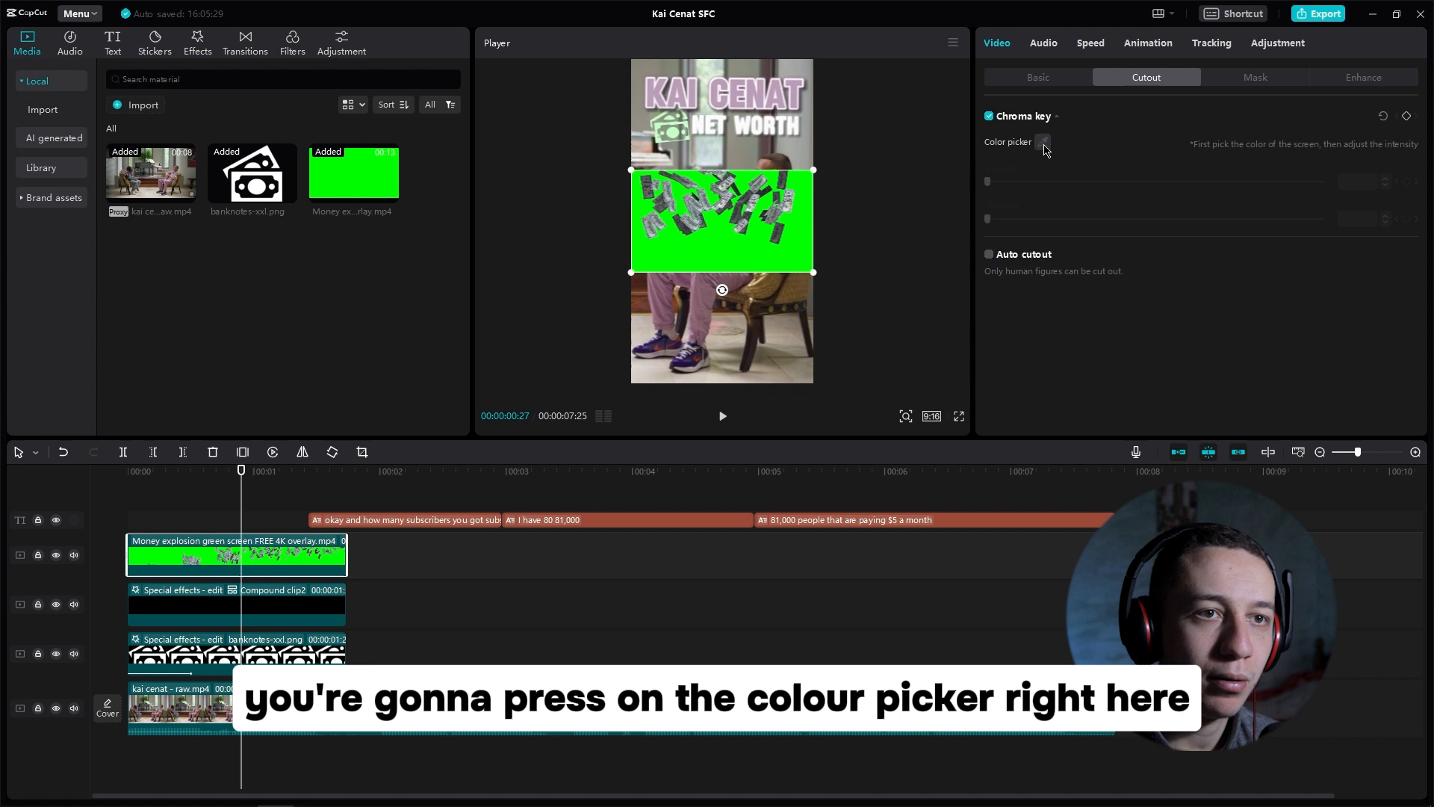
{"action": "left_click", "coordinate": [749, 255]}
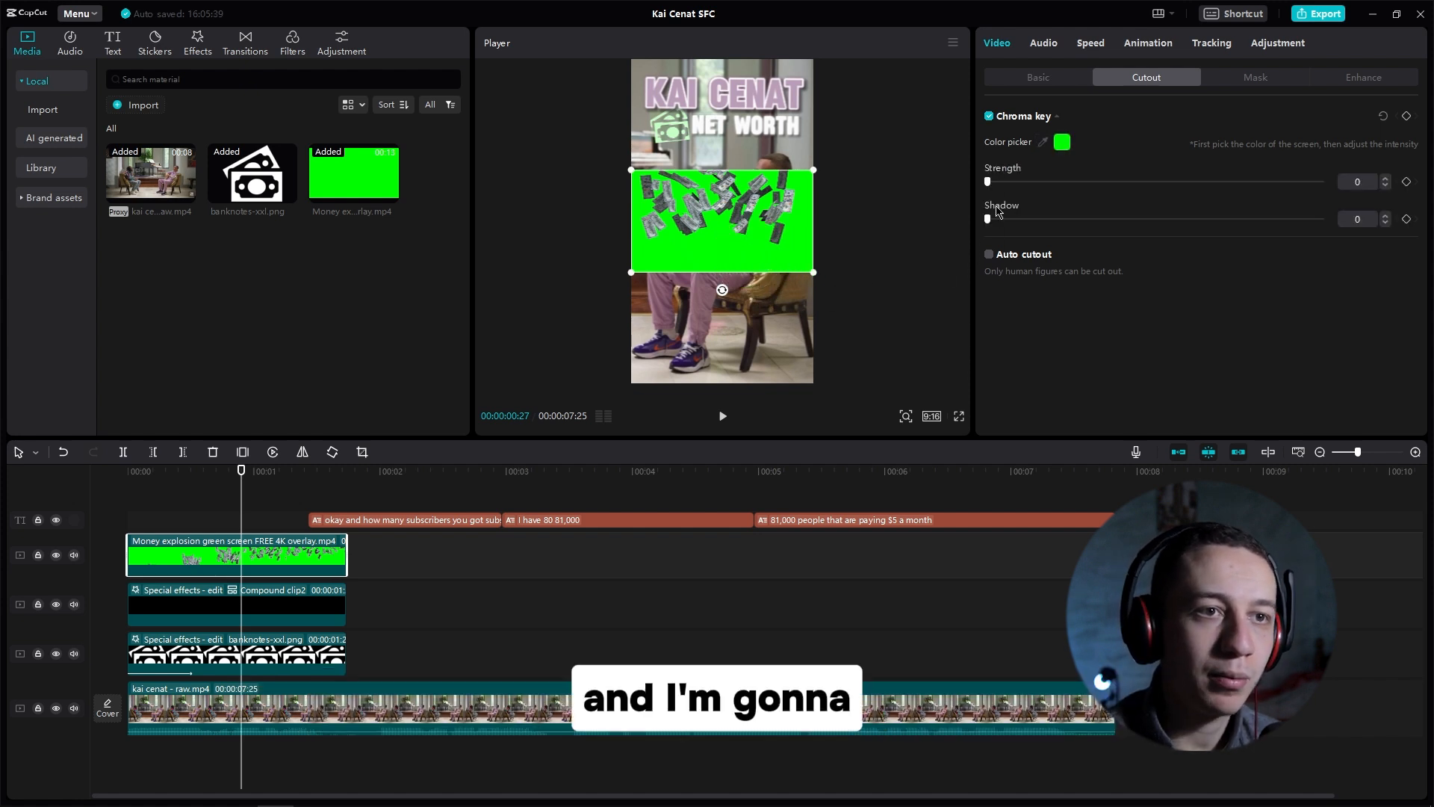
{"action": "left_click_drag", "start_coordinate": [988, 182], "coordinate": [1050, 182]}
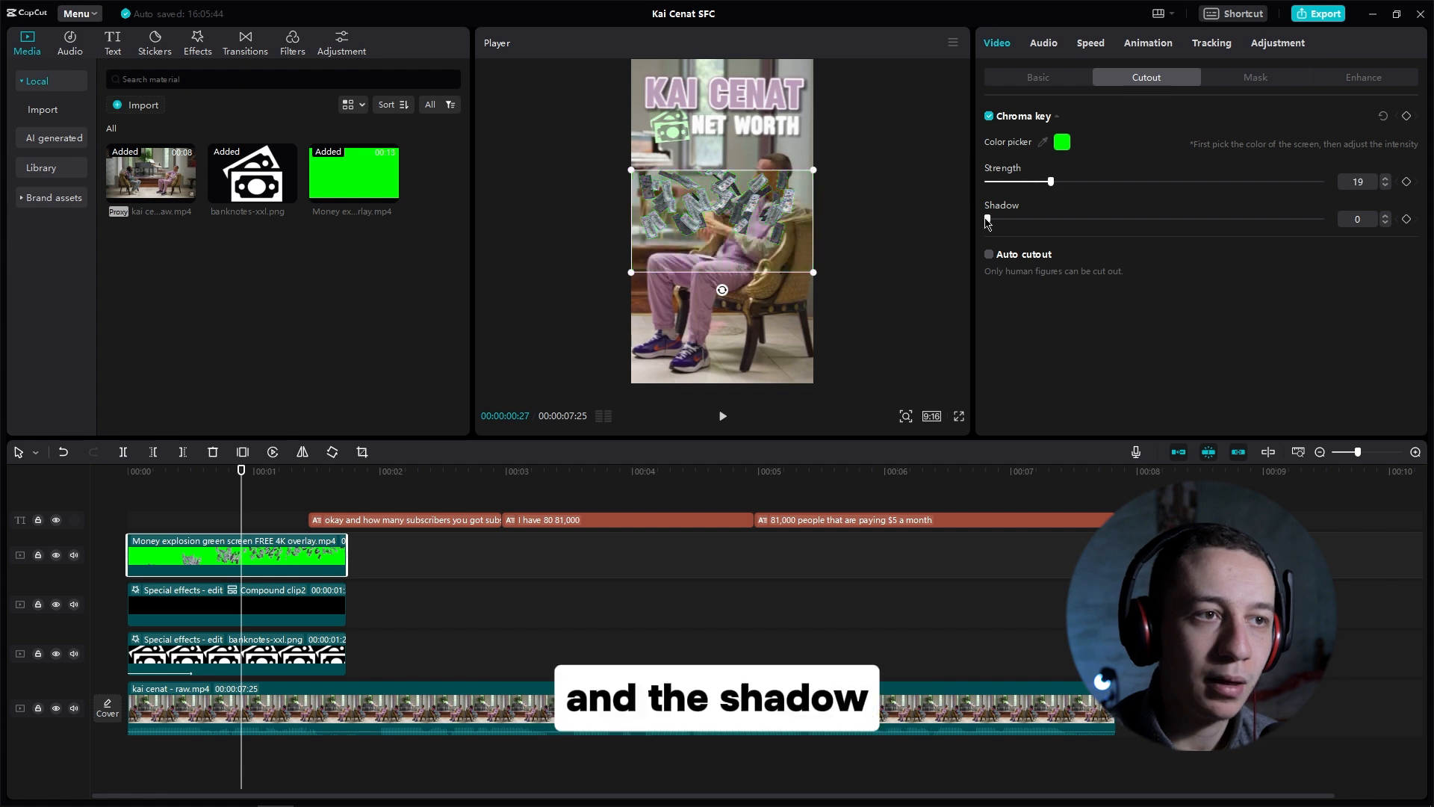
{"action": "left_click_drag", "start_coordinate": [989, 220], "coordinate": [1050, 220]}
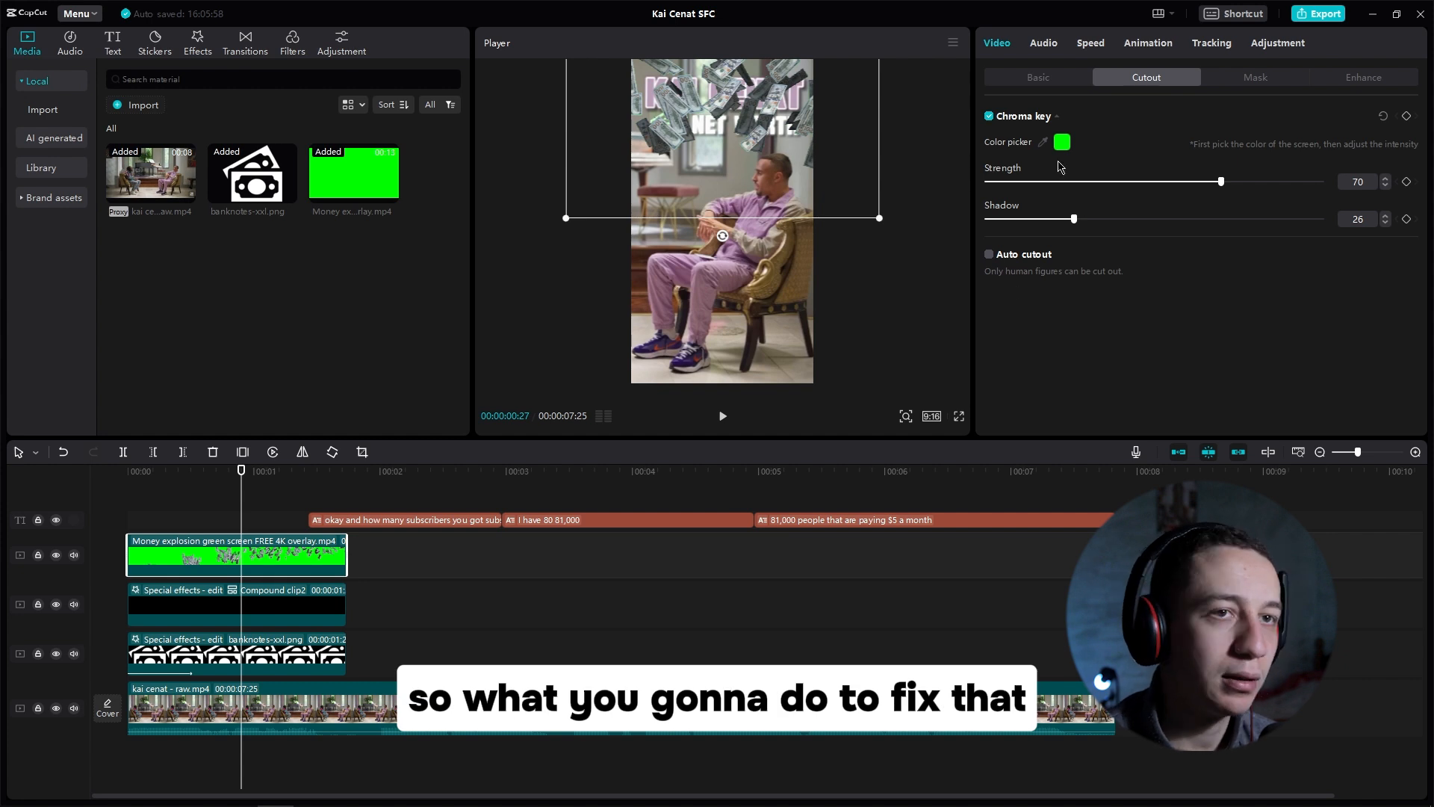
Step: Set the overlay's layer to 1 and move it up in the frame
{"action": "left_click", "coordinate": [1039, 78]}
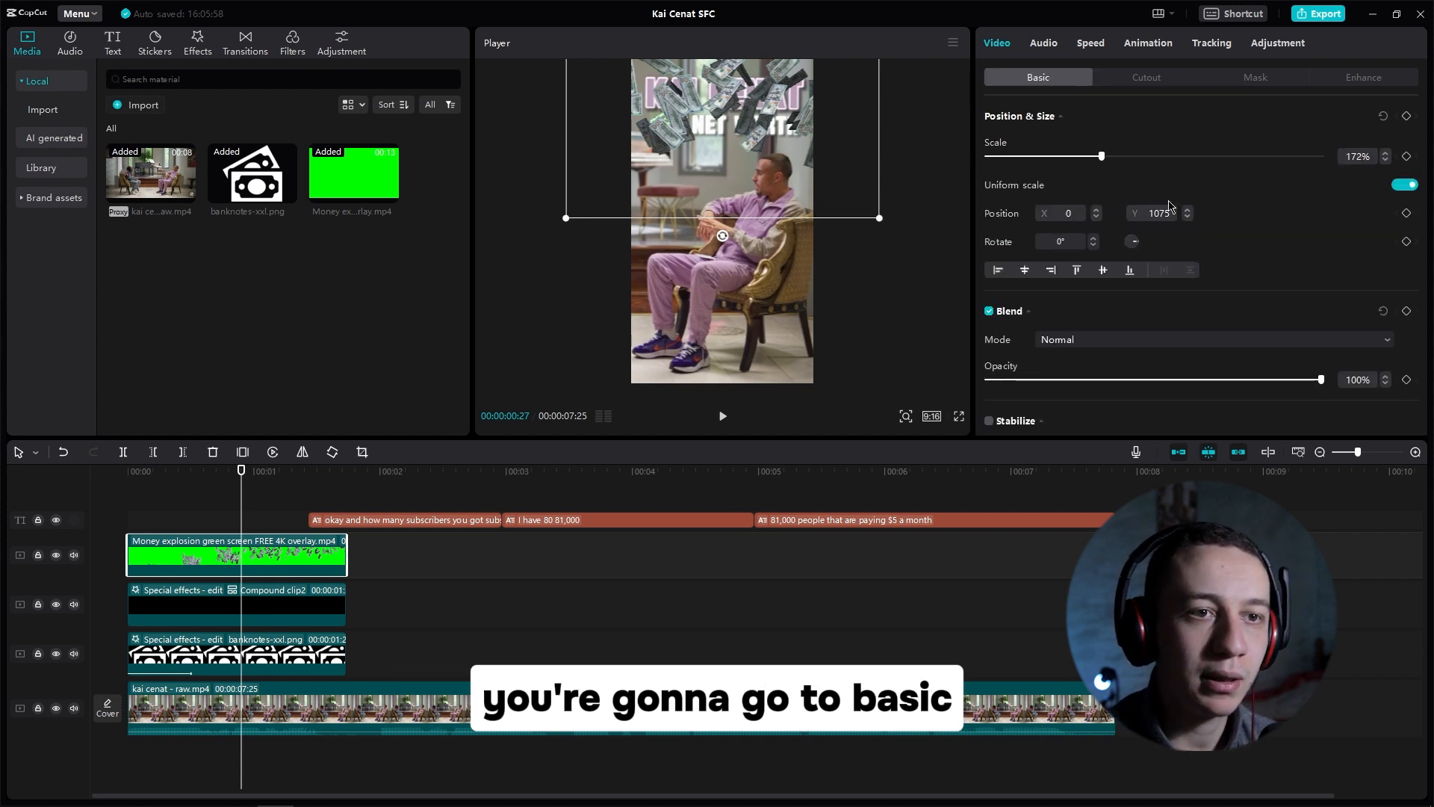
{"action": "scroll", "coordinate": [1173, 231], "scroll_direction": "down", "scroll_amount": 10}
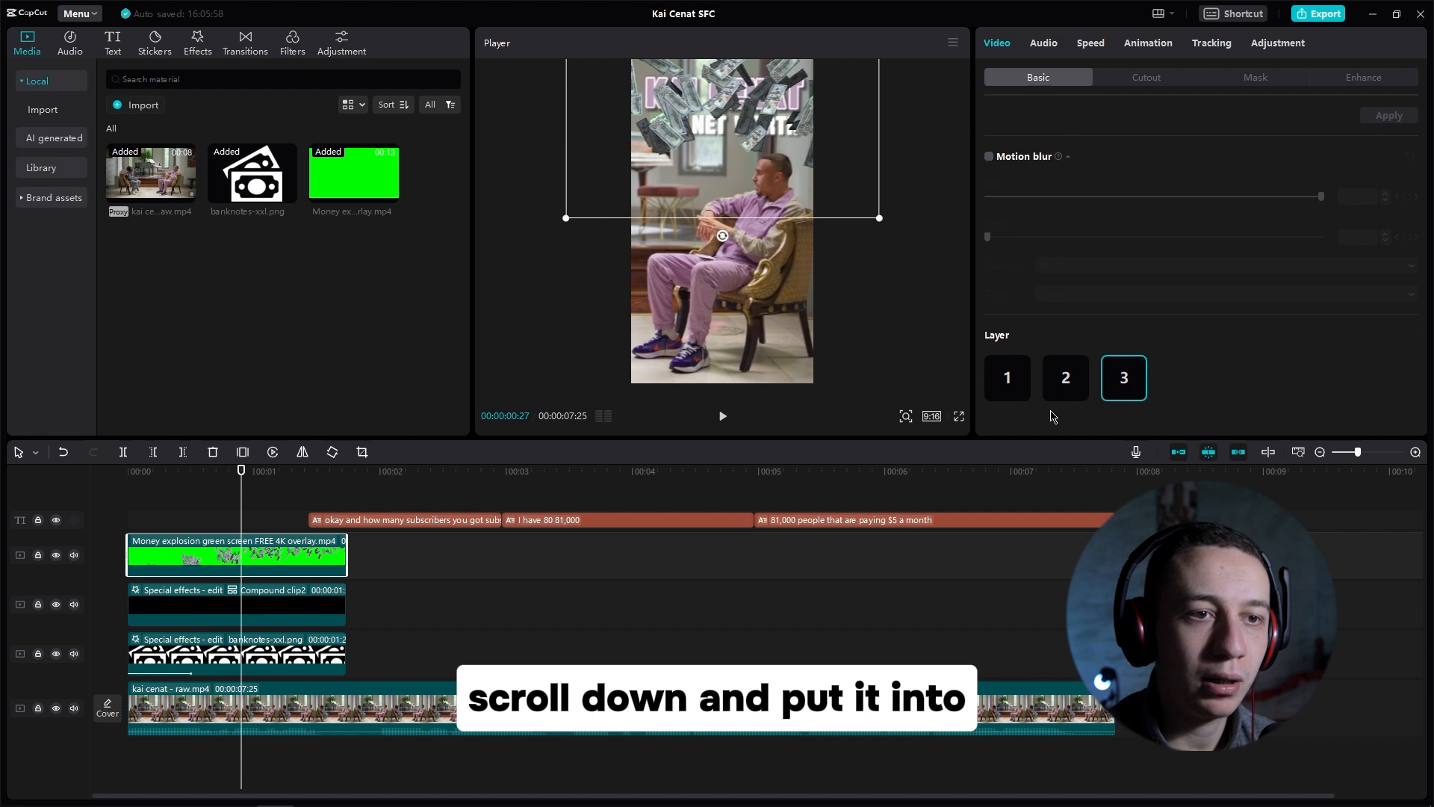
{"action": "left_click", "coordinate": [1007, 378]}
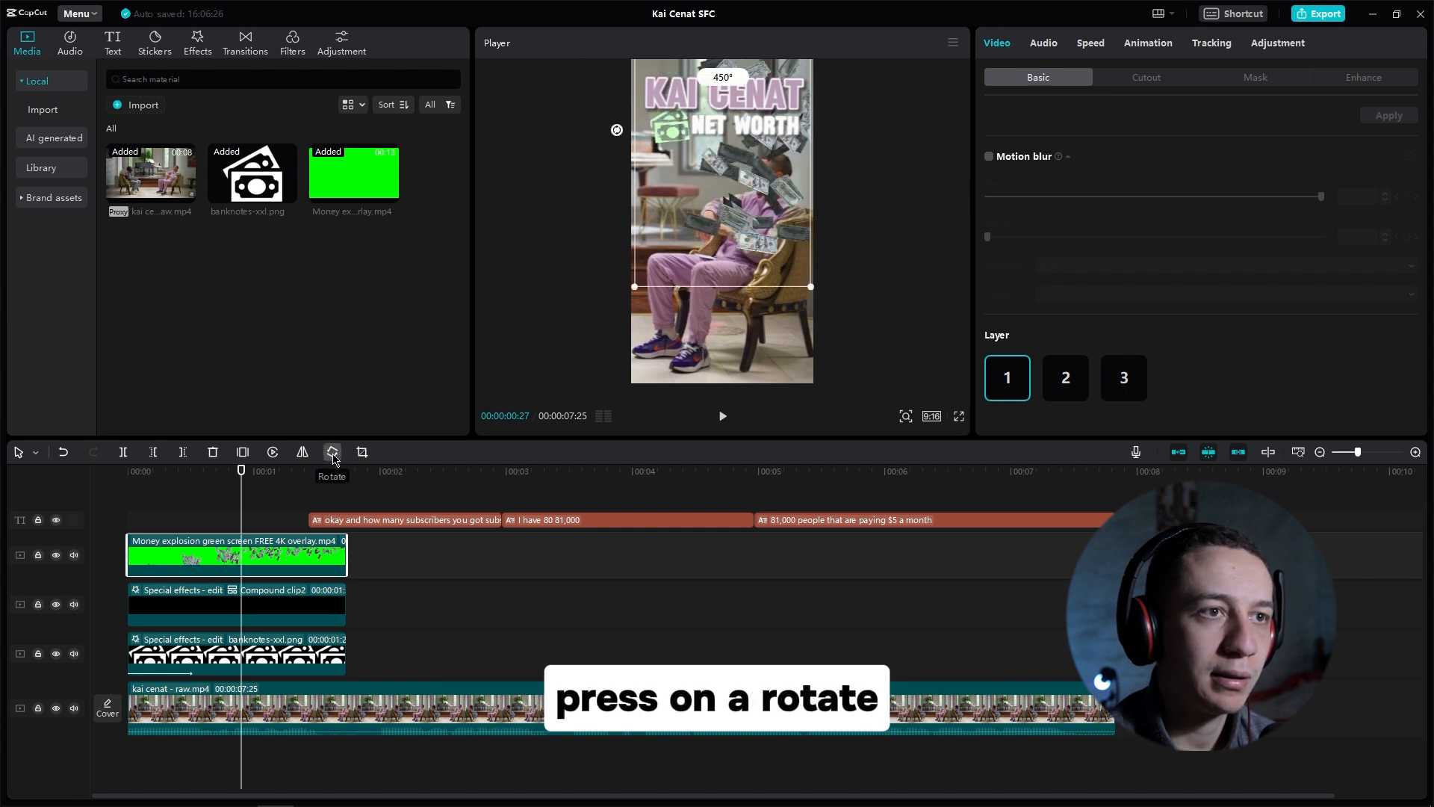
{"action": "left_click_drag", "start_coordinate": [740, 186], "coordinate": [736, 124]}
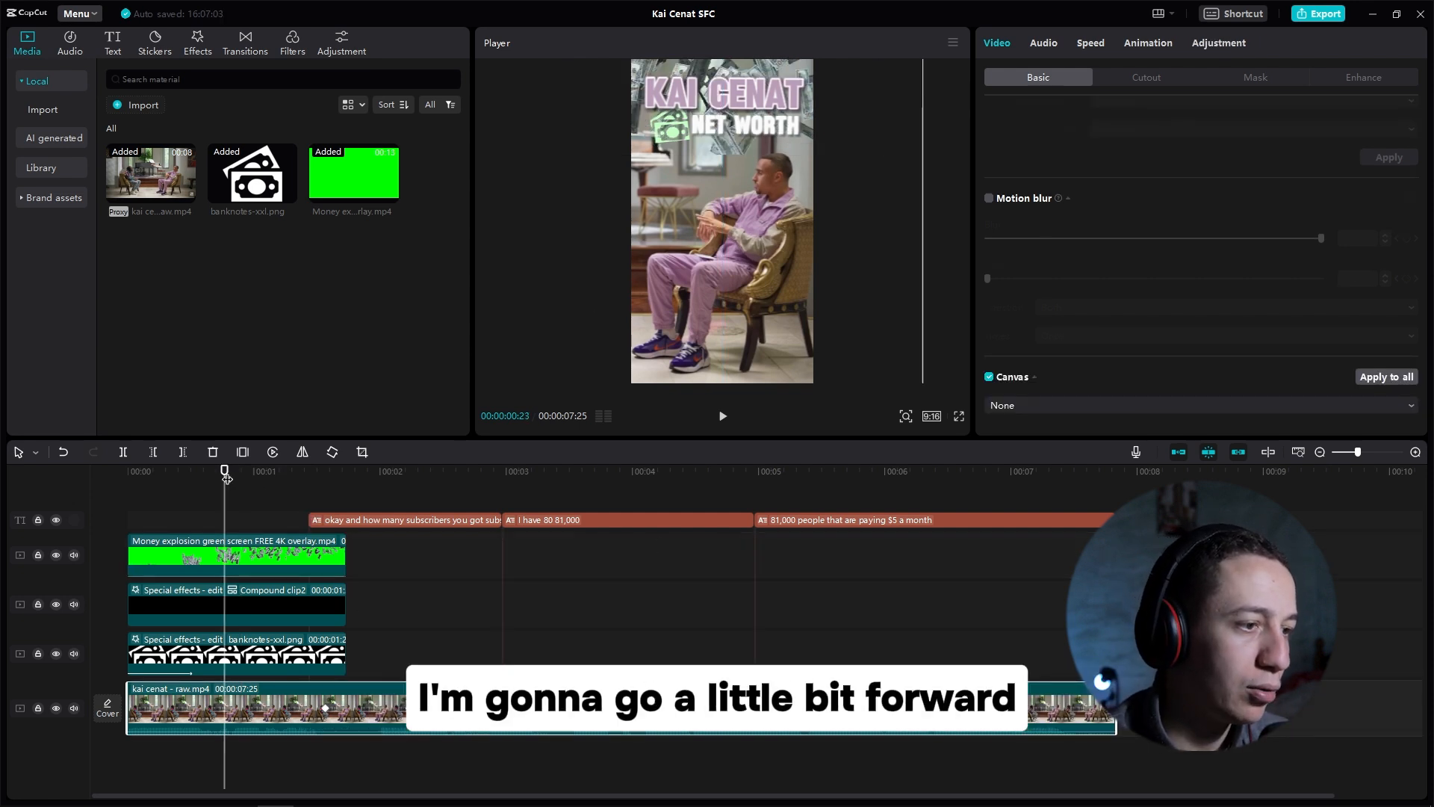
Step: Split the interview at 00:00:01:13, duplicate the first segment onto a track above, and mute the copy
{"action": "left_click_drag", "start_coordinate": [227, 478], "coordinate": [307, 478]}
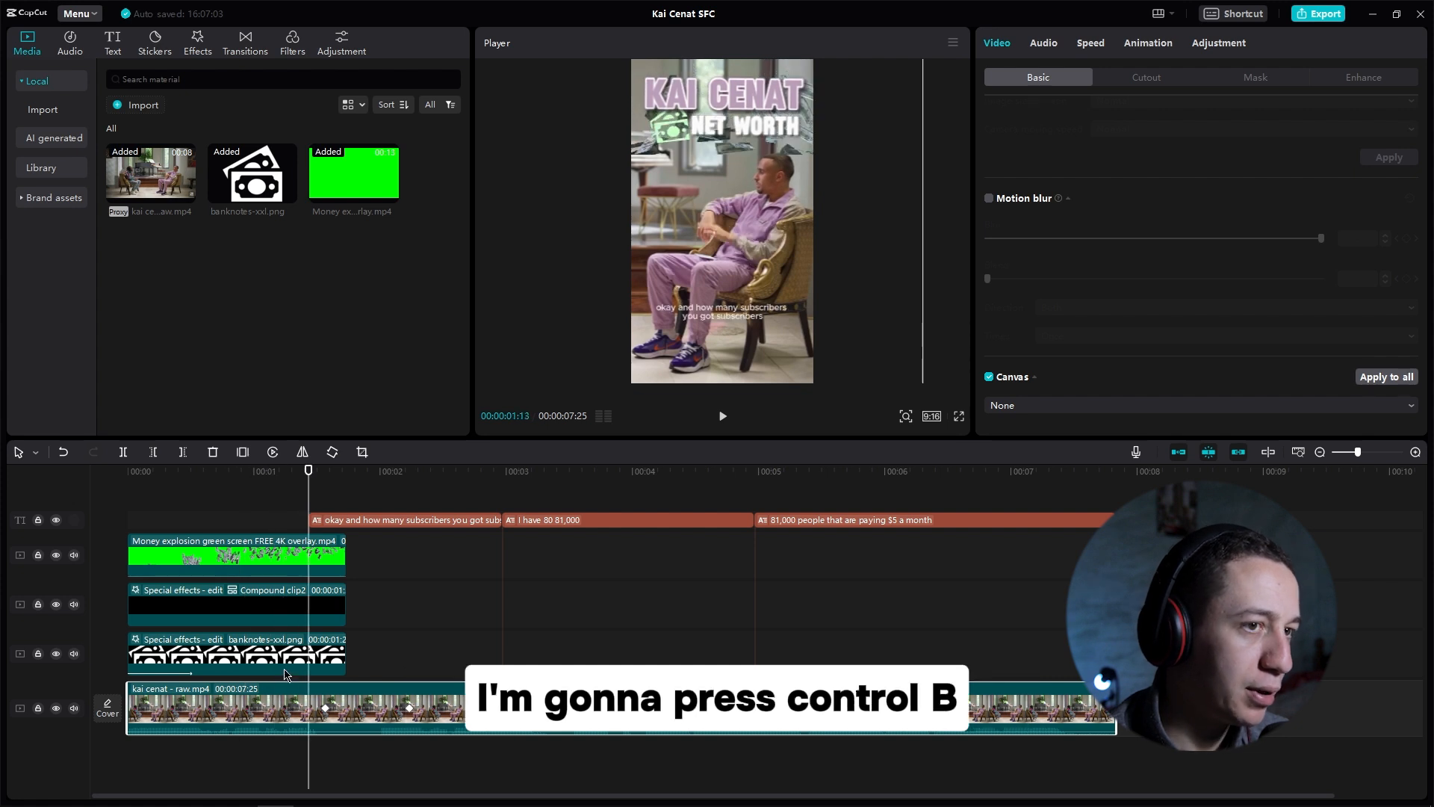
{"action": "left_click", "coordinate": [263, 693]}
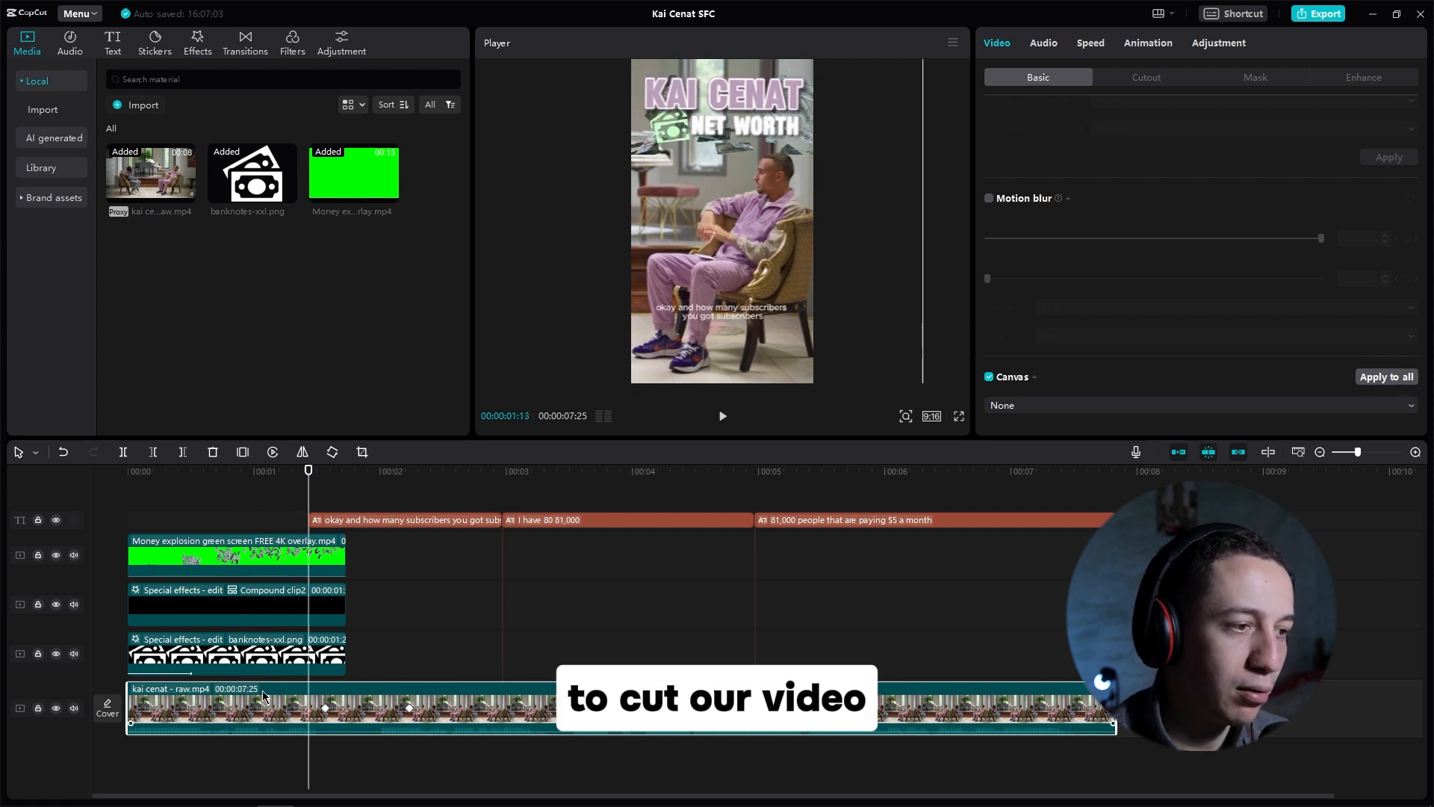
{"action": "key", "text": "ctrl+b"}
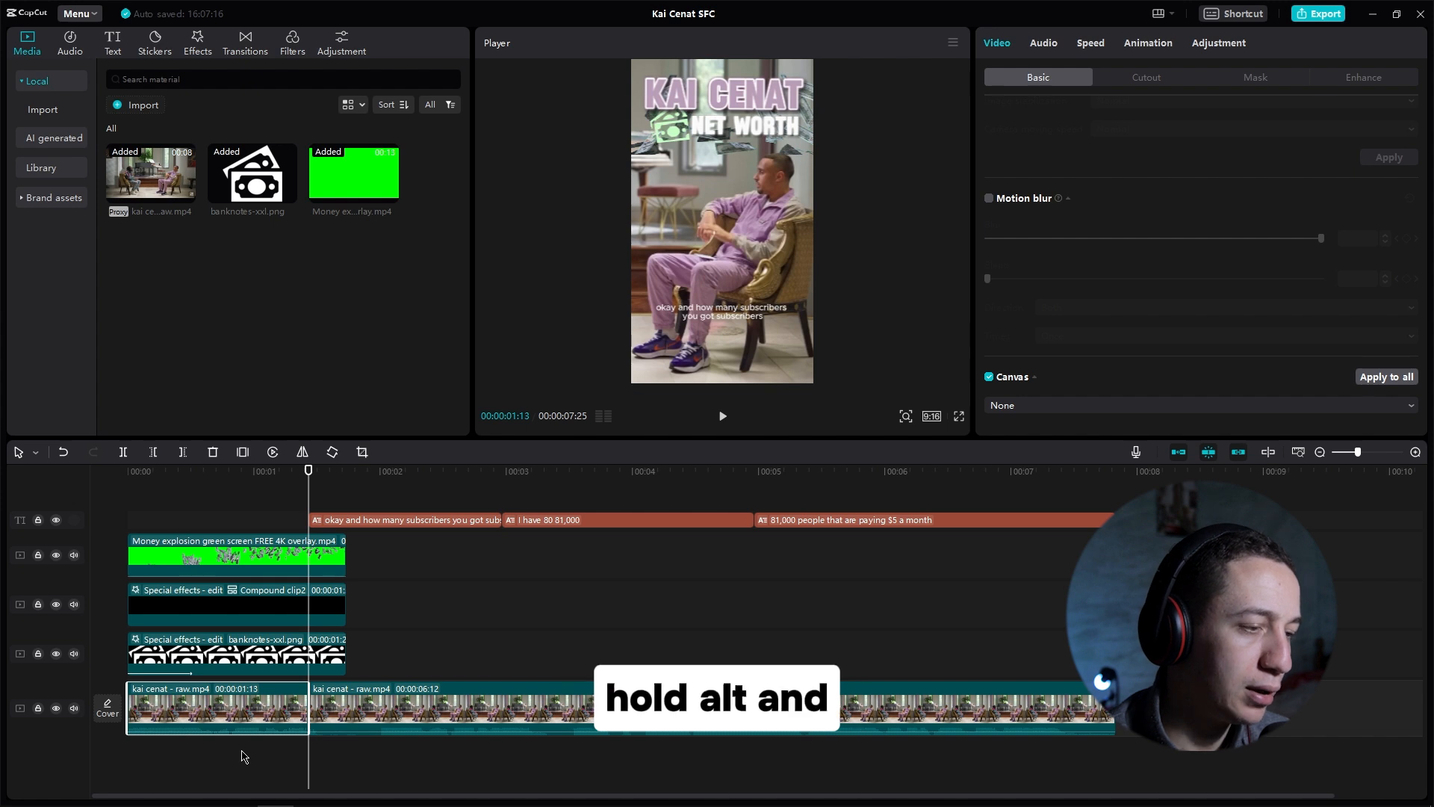
{"action": "left_click_drag", "start_coordinate": [208, 713], "coordinate": [214, 681]}
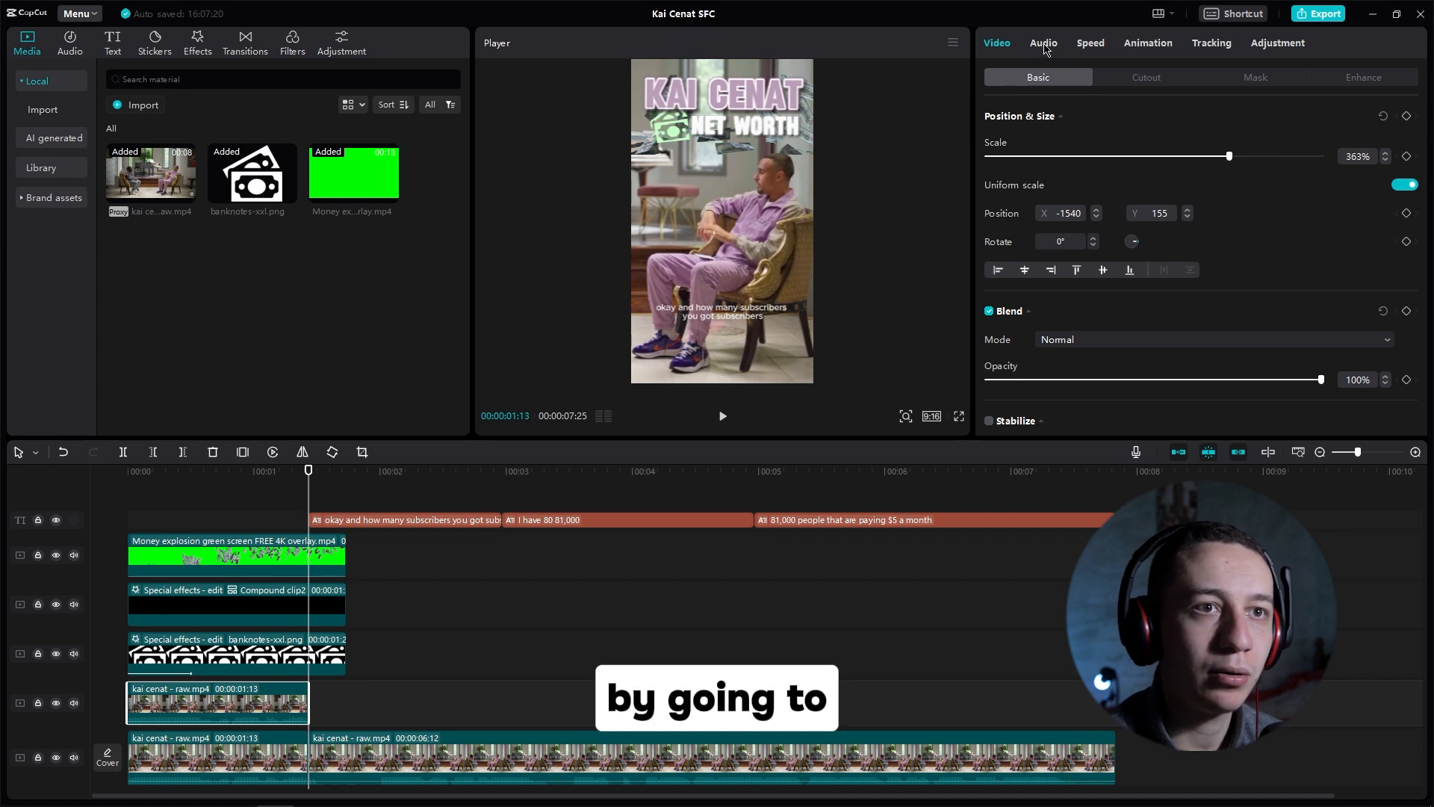
{"action": "left_click", "coordinate": [1044, 45]}
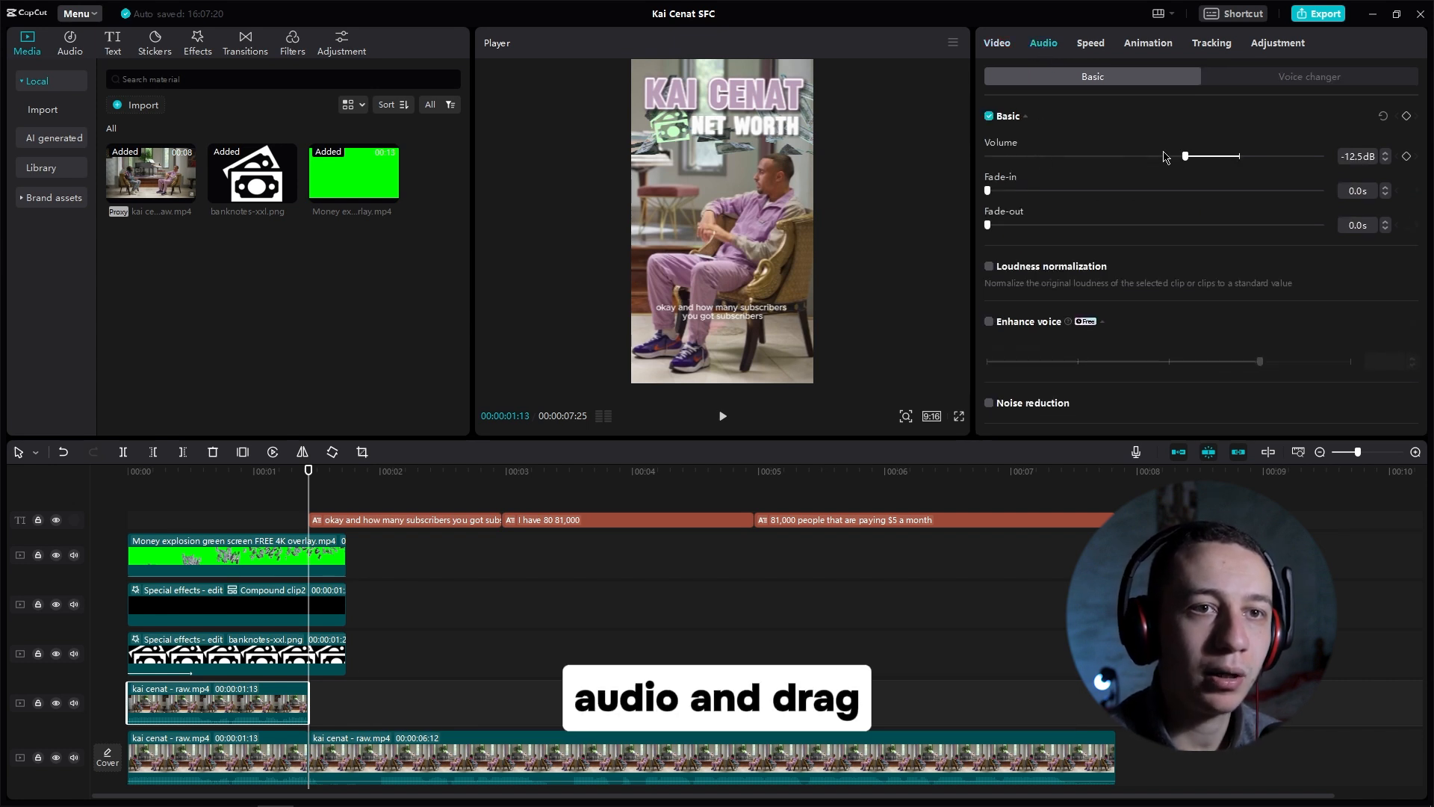
{"action": "left_click_drag", "start_coordinate": [1151, 157], "coordinate": [949, 158]}
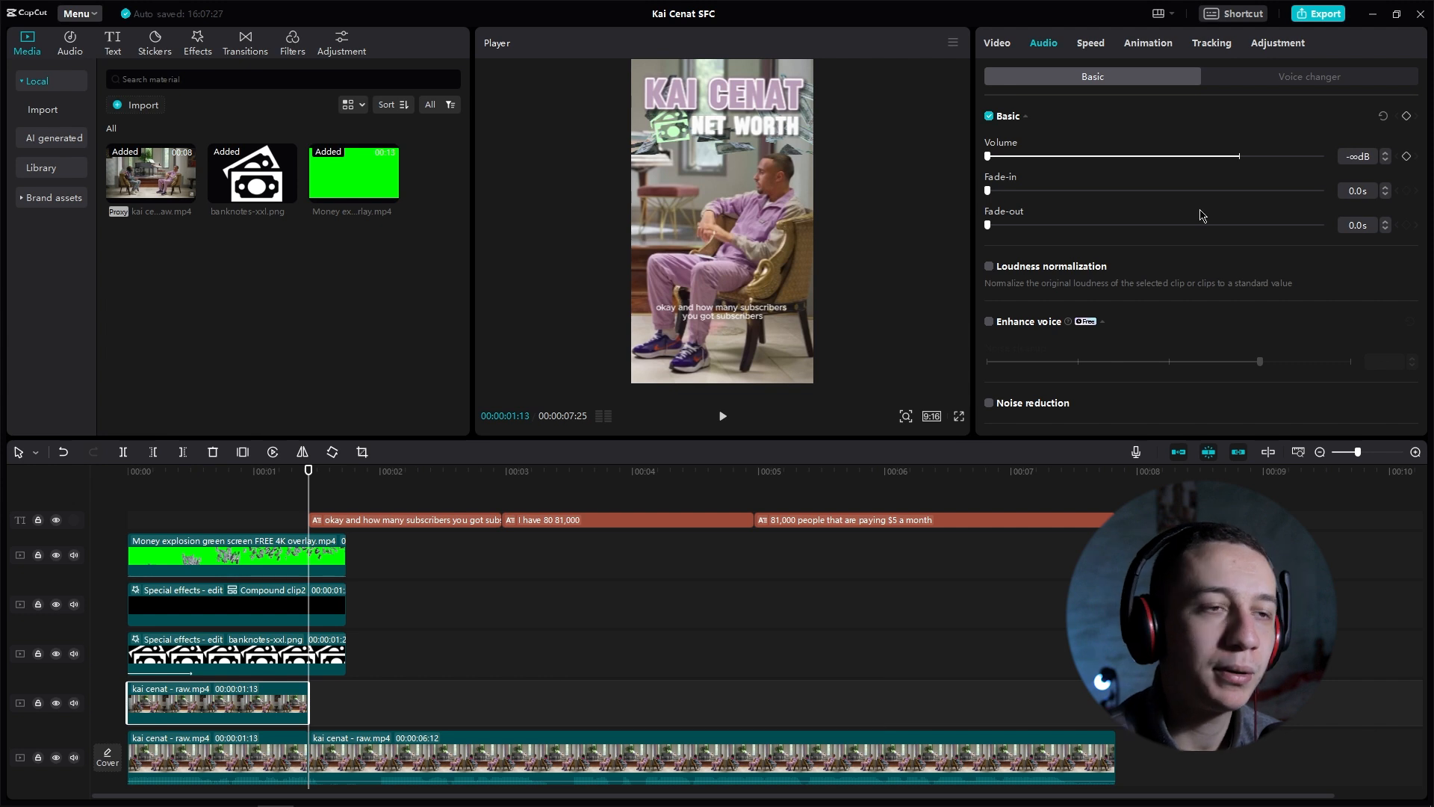
Step: Apply Auto cutout to the duplicated first interview segment on the upper track
{"action": "left_click", "coordinate": [233, 706]}
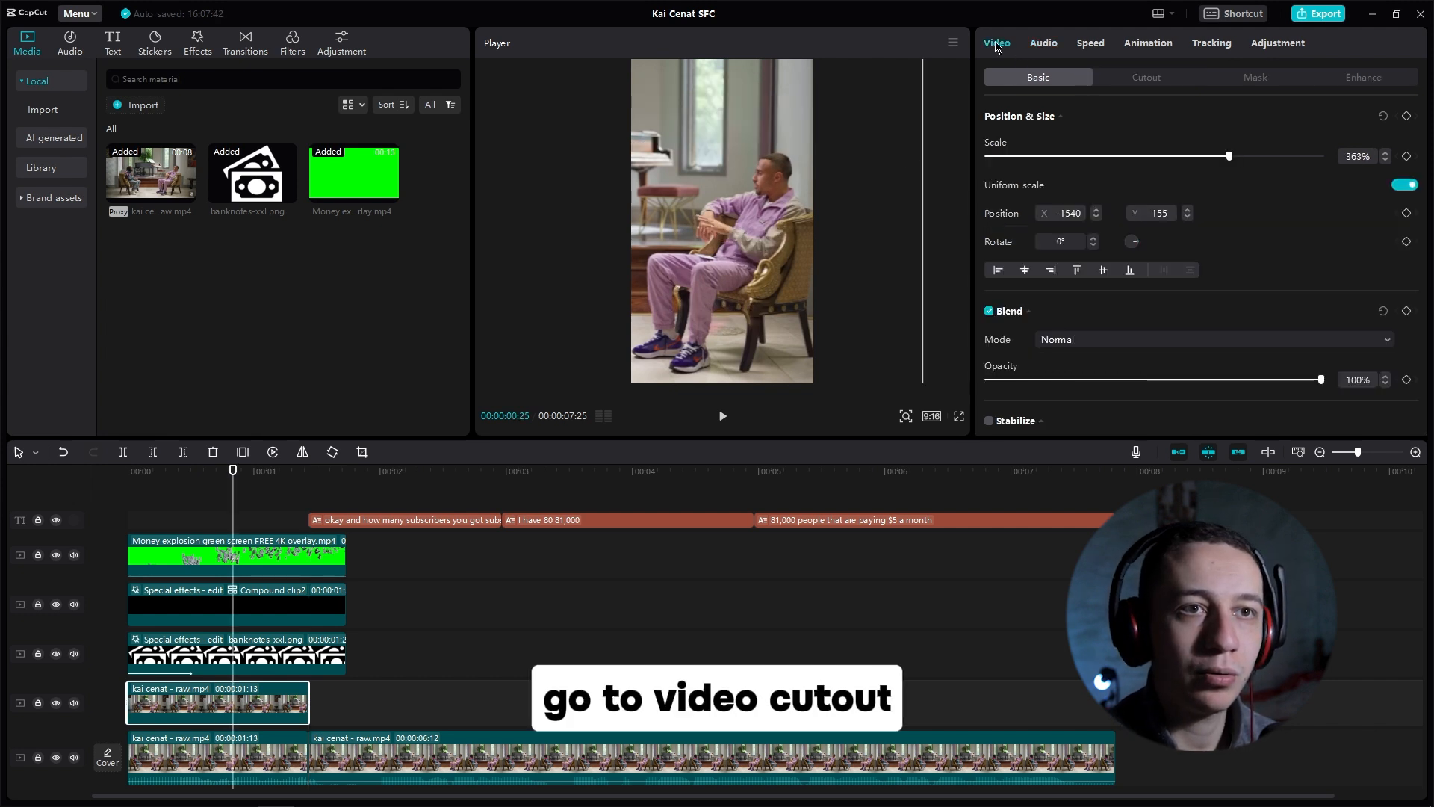
{"action": "left_click", "coordinate": [1135, 79]}
{"action": "left_click", "coordinate": [989, 254]}
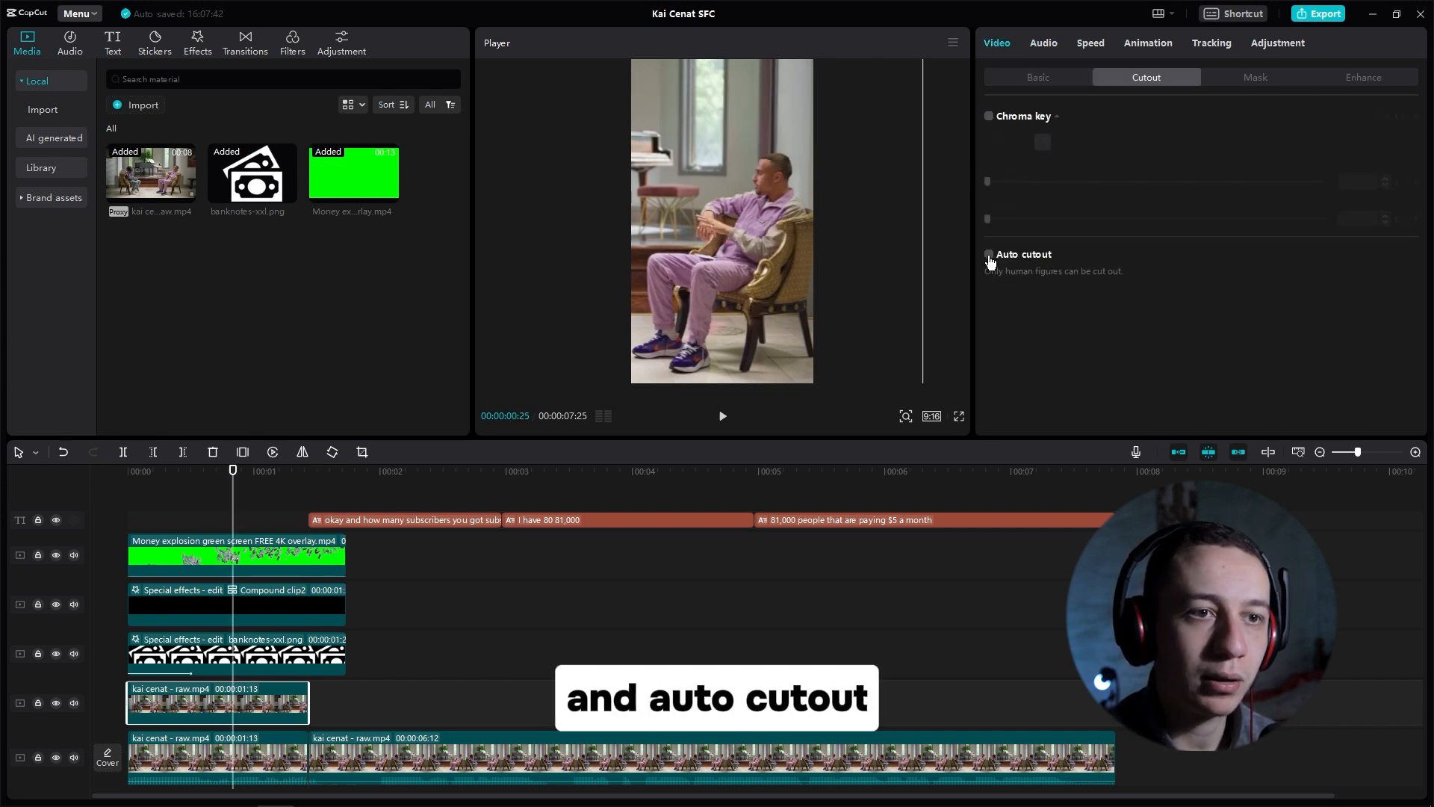
Step: Enlarge the money explosion overlay to about 204% and lower its opacity to 57%
{"action": "left_click", "coordinate": [291, 561]}
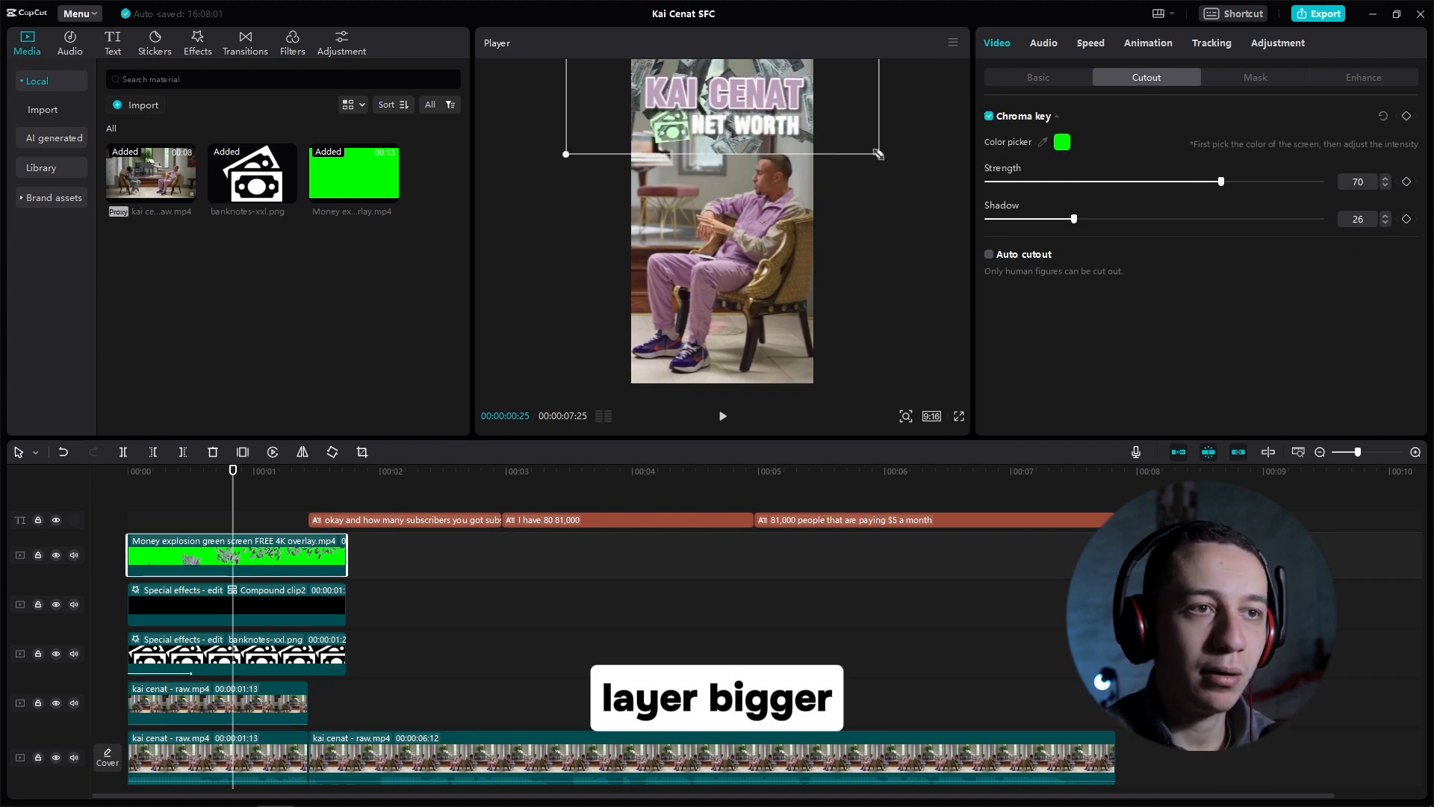
{"action": "left_click_drag", "start_coordinate": [879, 154], "coordinate": [907, 170]}
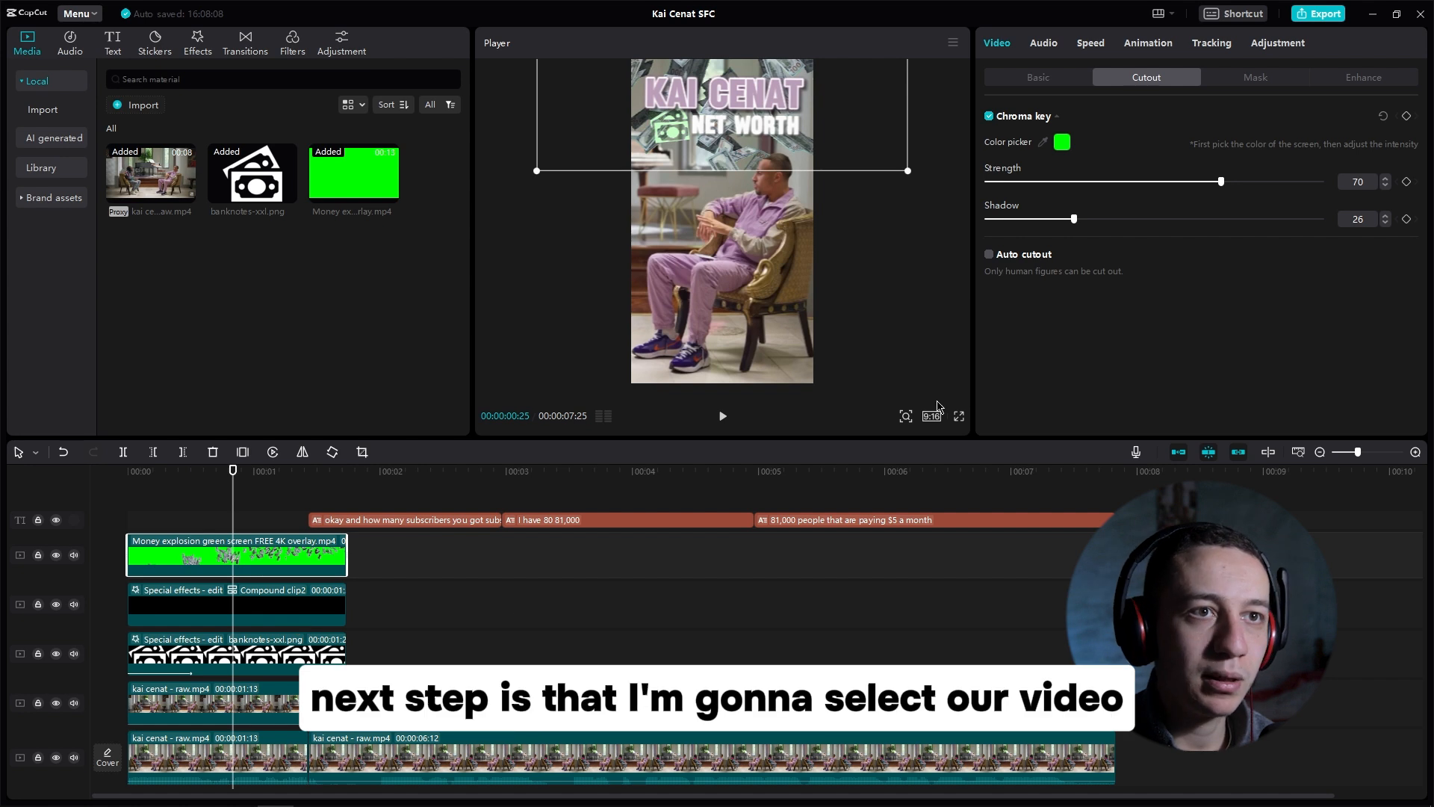
{"action": "left_click", "coordinate": [1040, 77]}
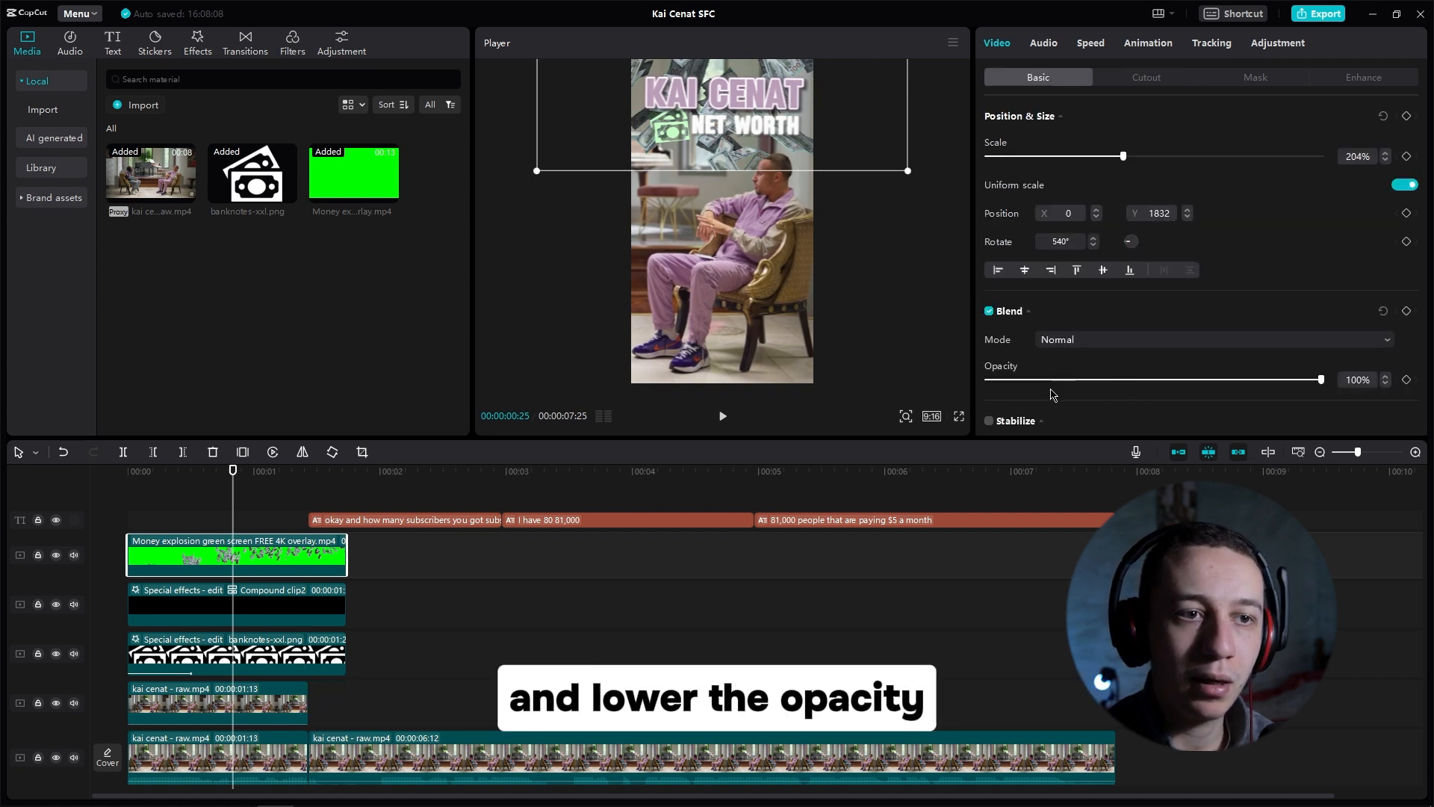
{"action": "left_click_drag", "start_coordinate": [1050, 380], "coordinate": [1149, 380]}
{"action": "left_click", "coordinate": [251, 487]}
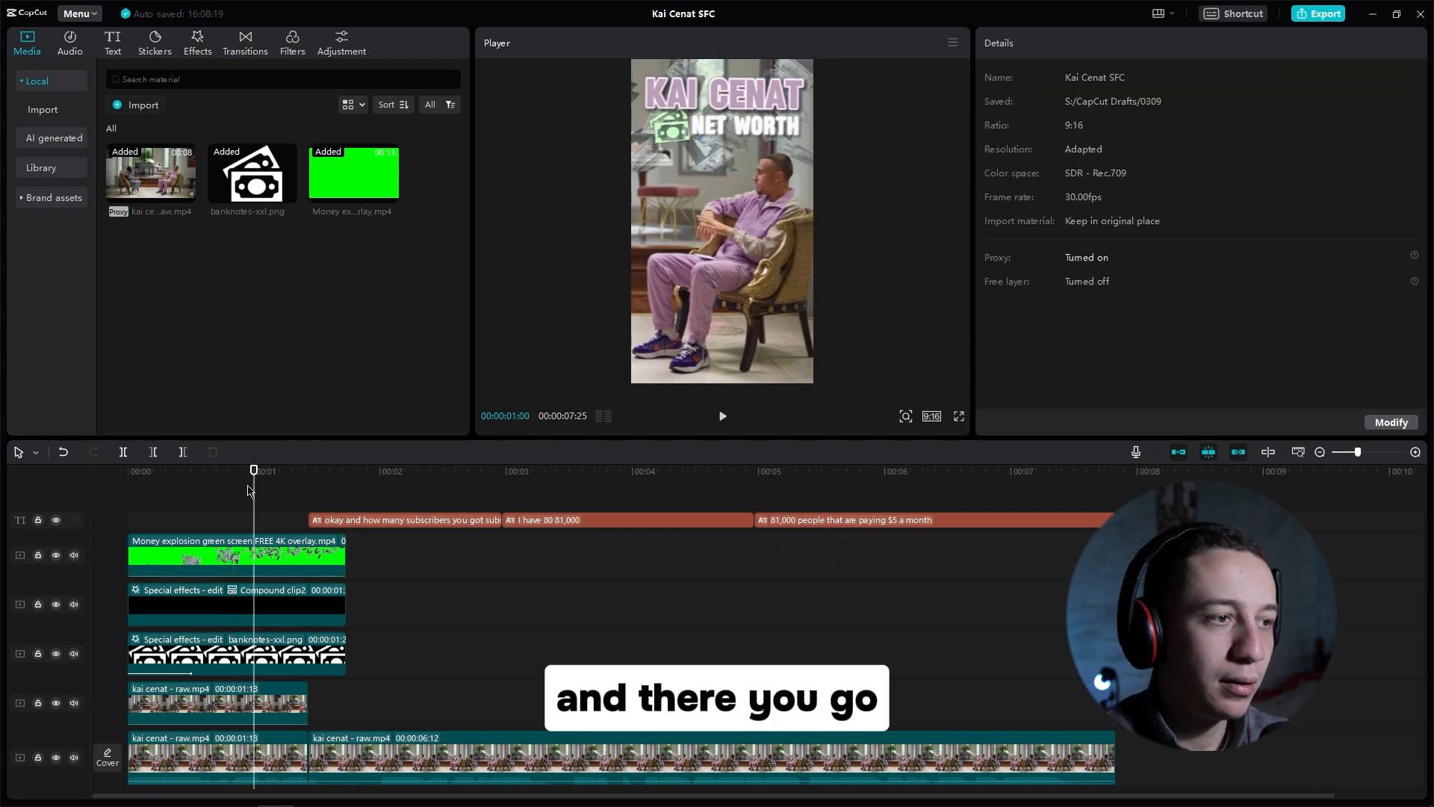
Step: Play back the beginning of the edit to review the overlay and cutout
{"action": "left_click_drag", "start_coordinate": [252, 478], "coordinate": [129, 485]}
{"action": "key", "text": "space"}
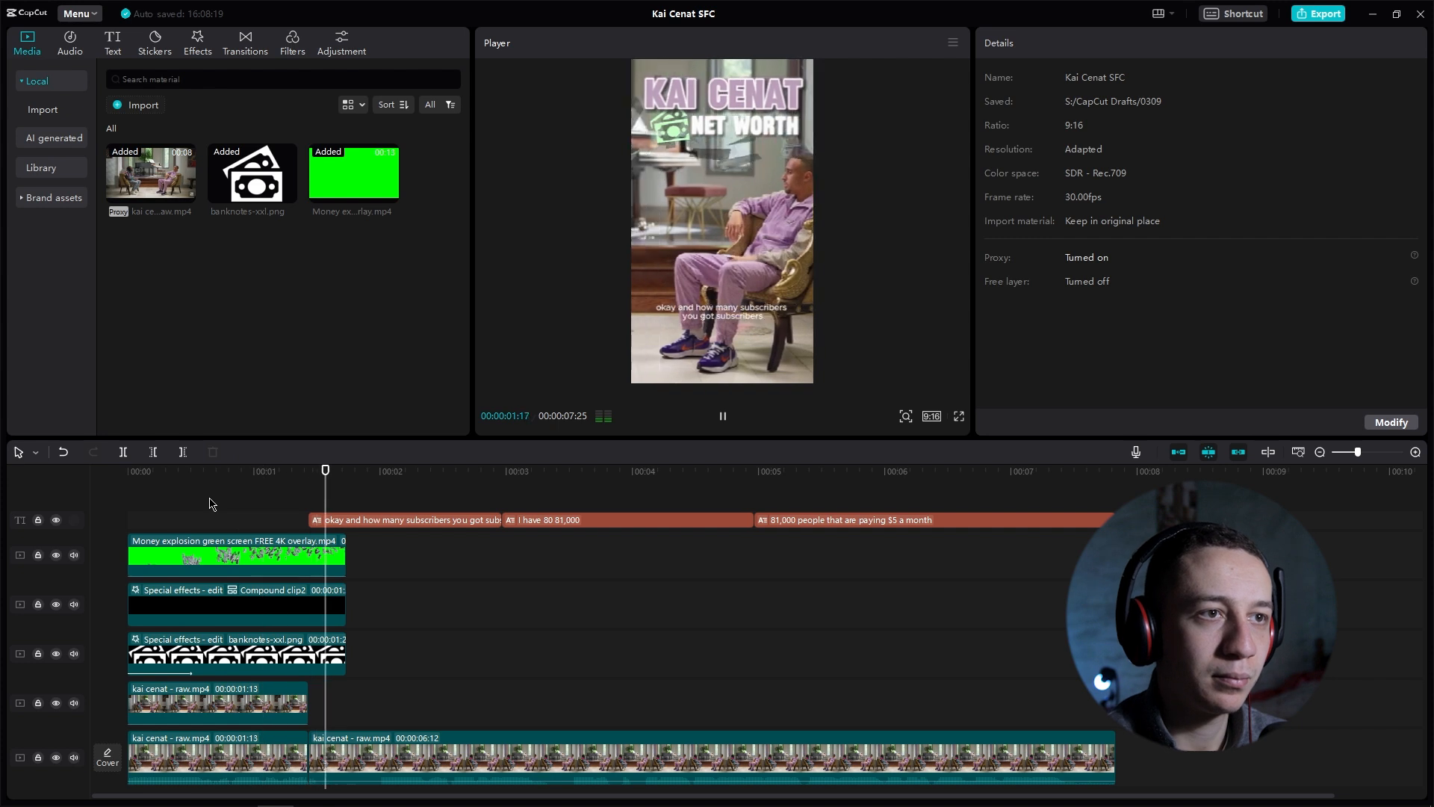
{"action": "key", "text": "space"}
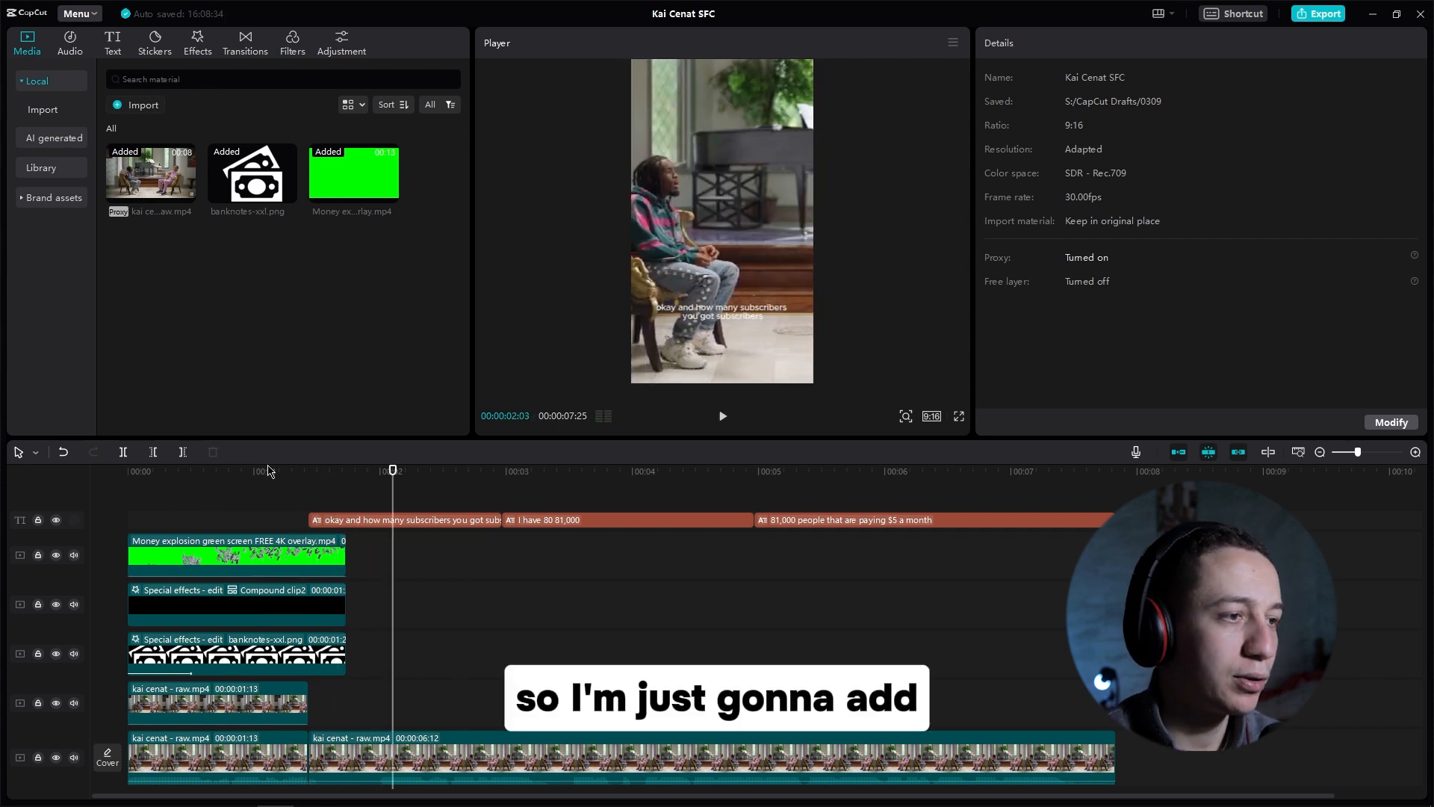
{"action": "left_click_drag", "start_coordinate": [269, 471], "coordinate": [328, 490]}
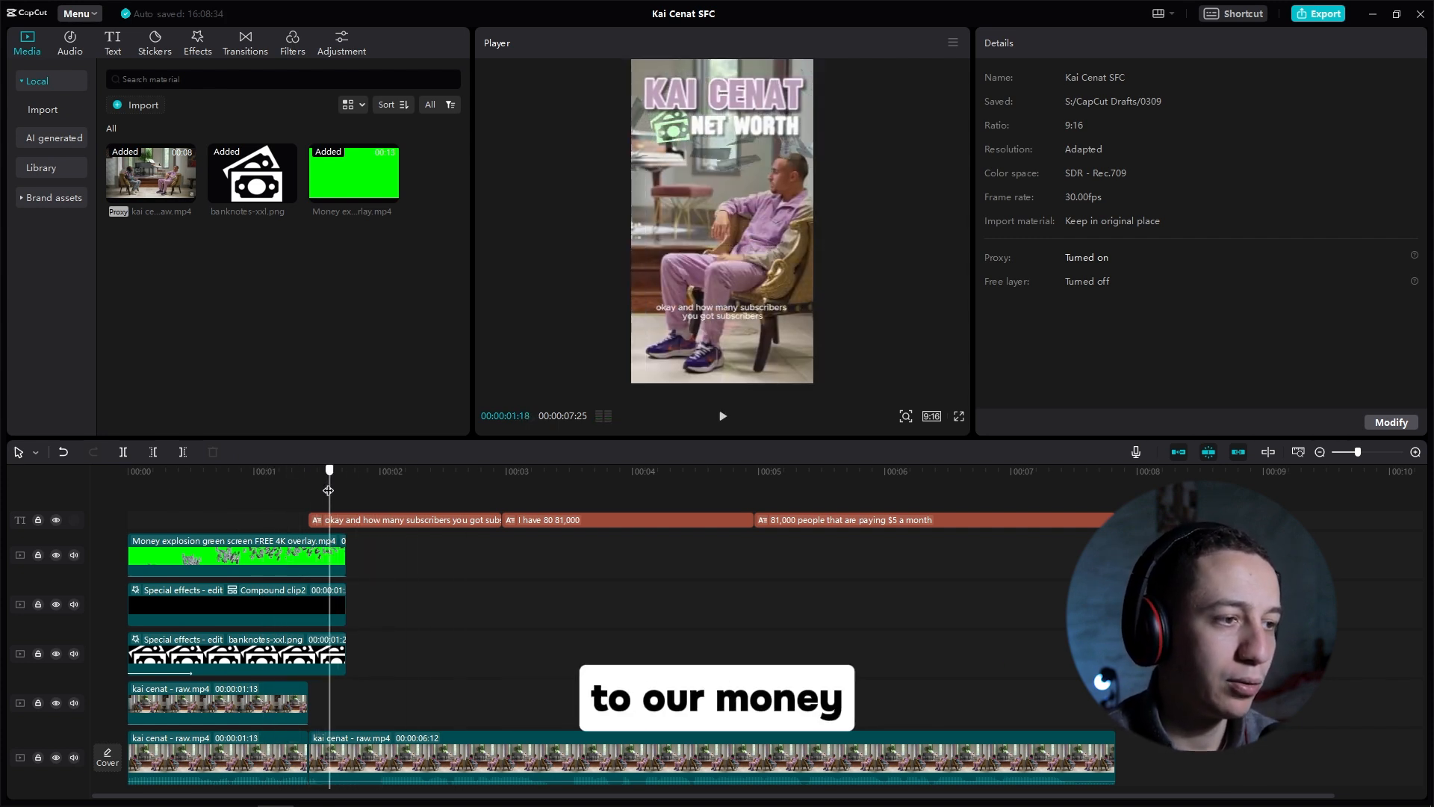
Step: Give the money explosion overlay a Fade Out out-animation
{"action": "left_click", "coordinate": [319, 570]}
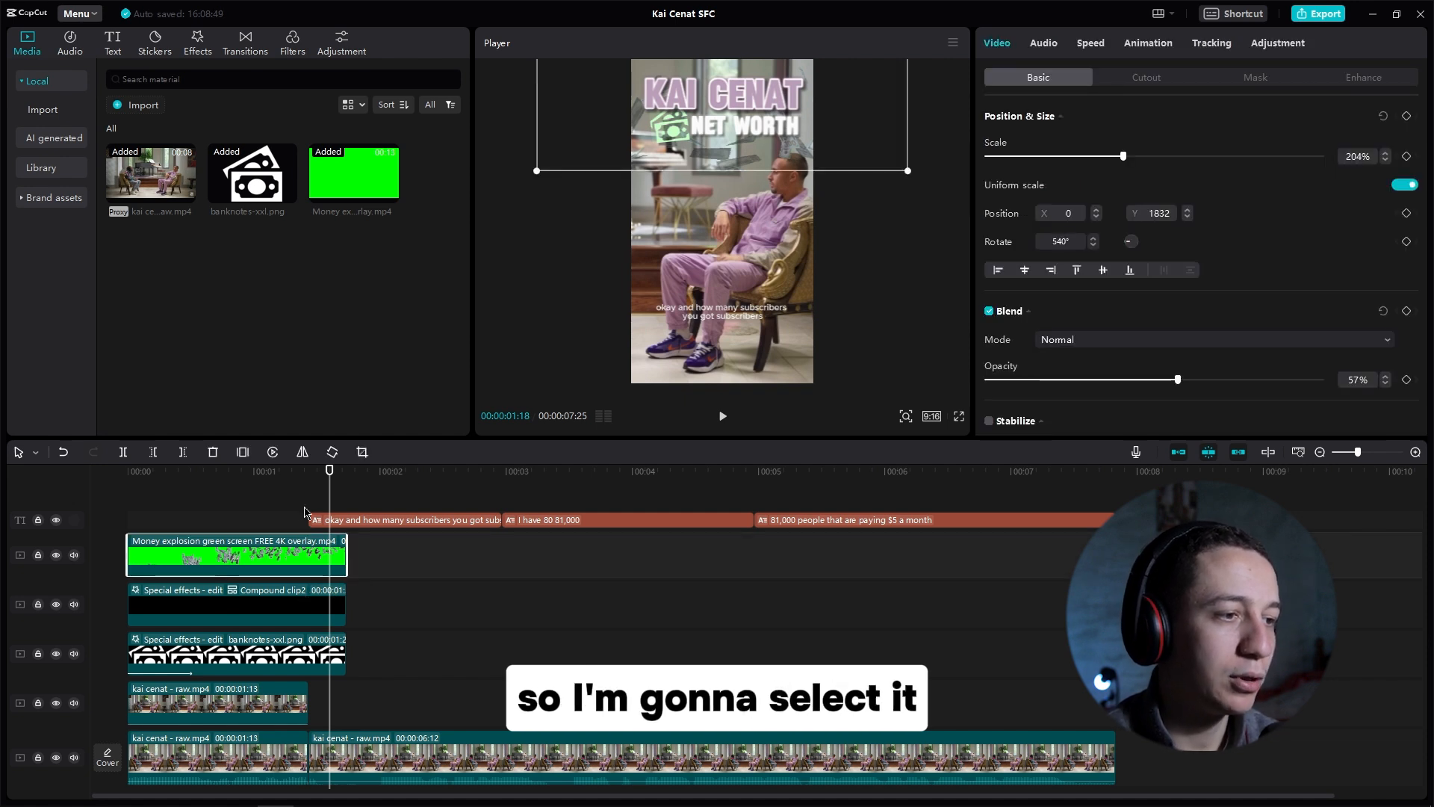
{"action": "left_click", "coordinate": [1150, 45]}
{"action": "left_click", "coordinate": [1202, 78]}
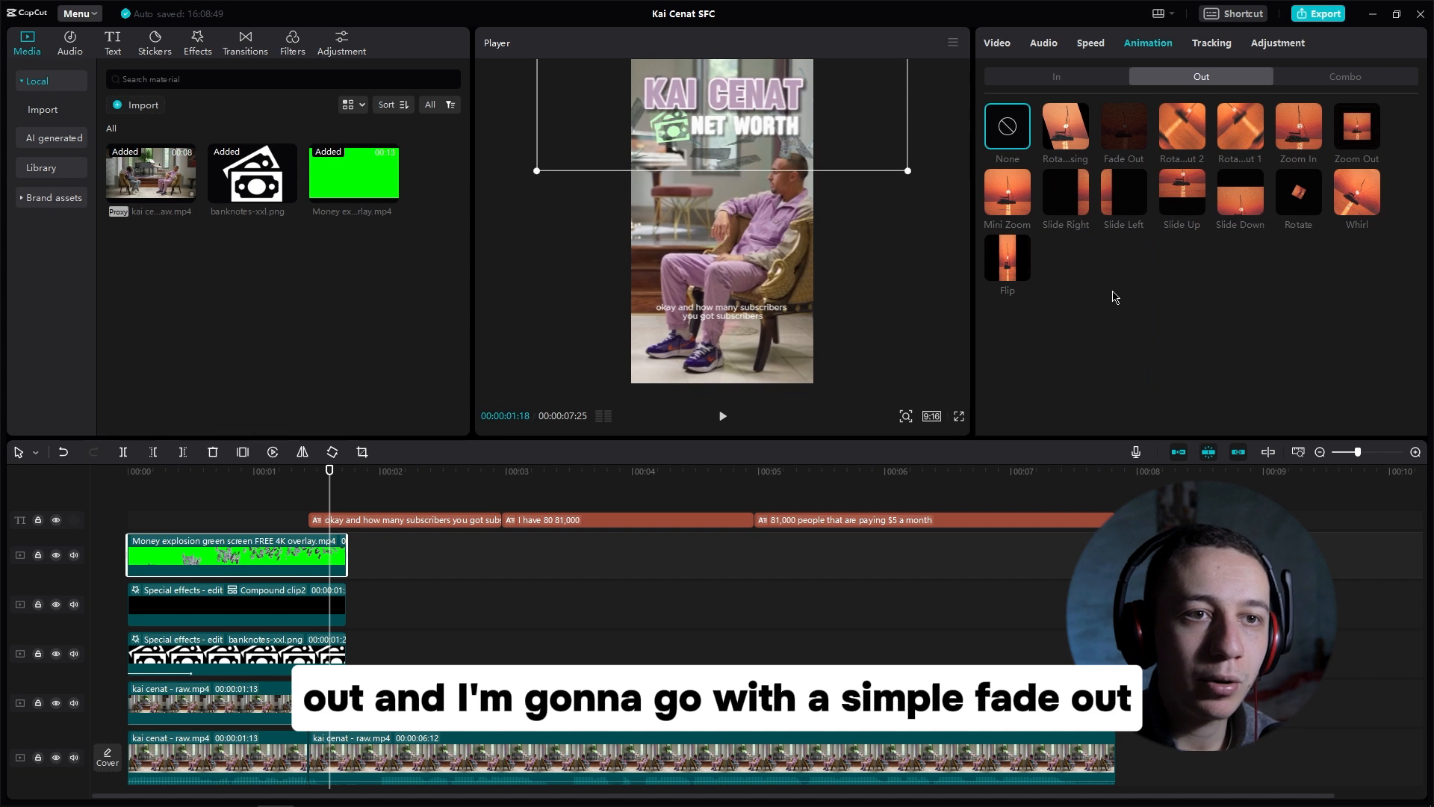
{"action": "left_click", "coordinate": [1124, 127]}
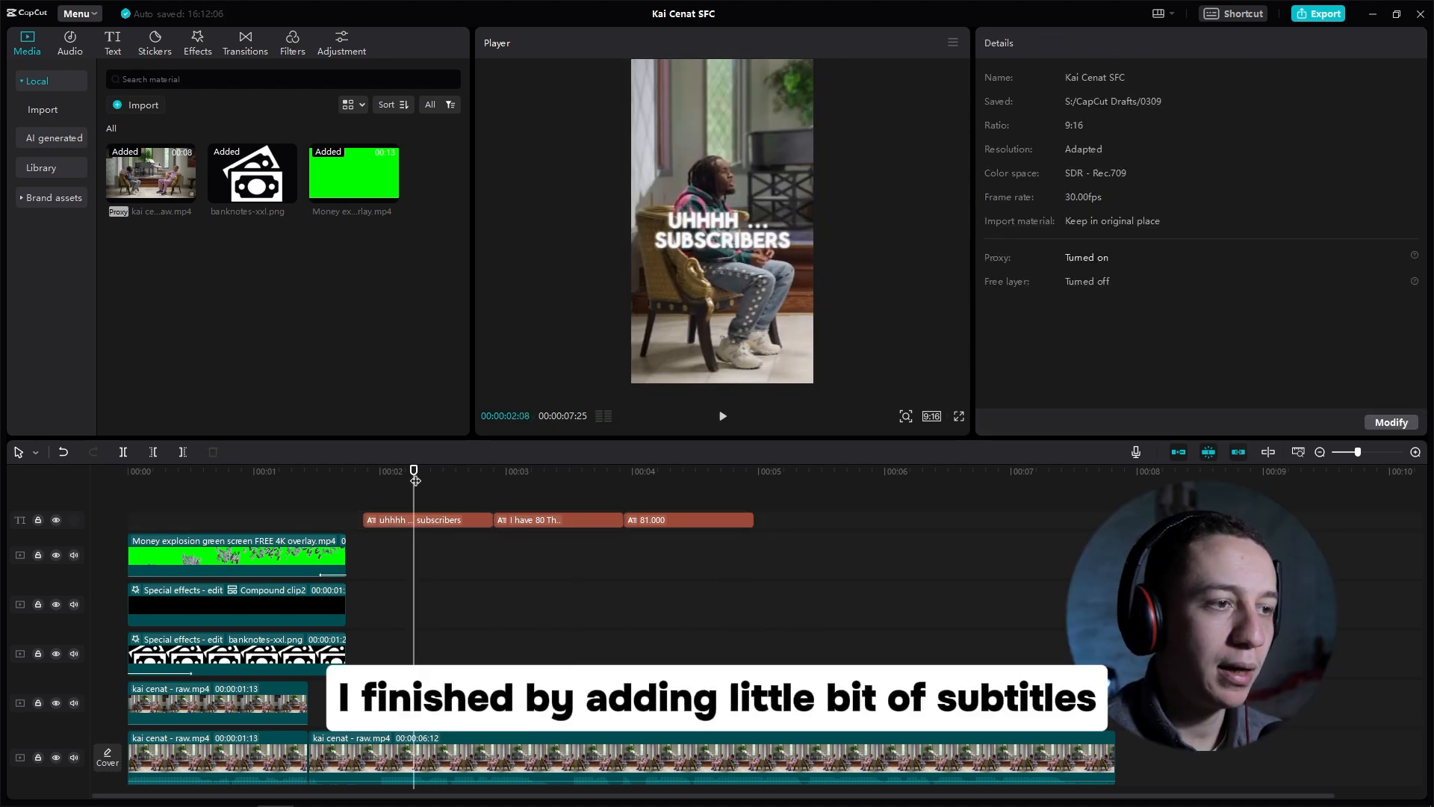
Step: Play back the caption section to review the animated subtitles
{"action": "left_click_drag", "start_coordinate": [415, 480], "coordinate": [365, 480]}
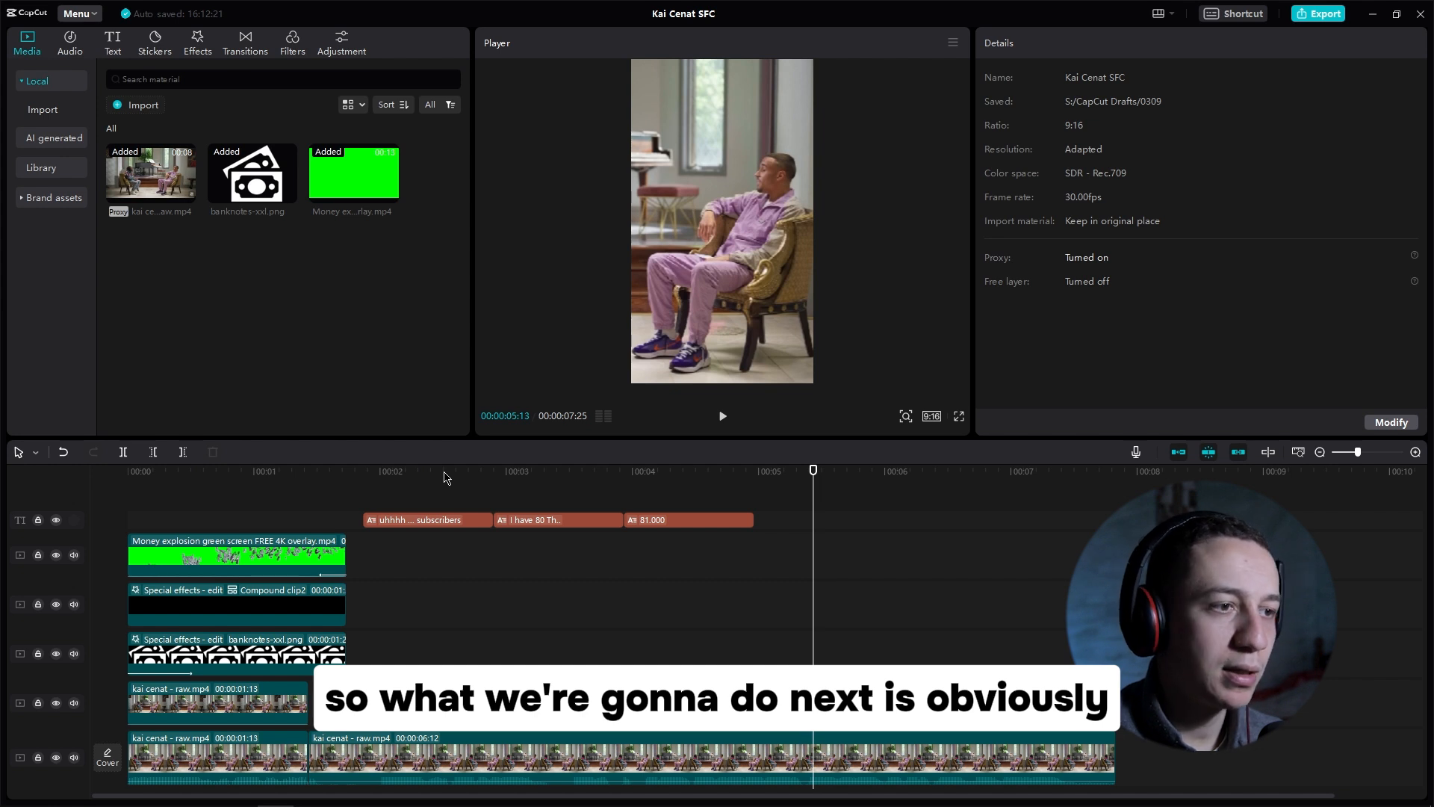
{"action": "left_click_drag", "start_coordinate": [446, 478], "coordinate": [427, 478]}
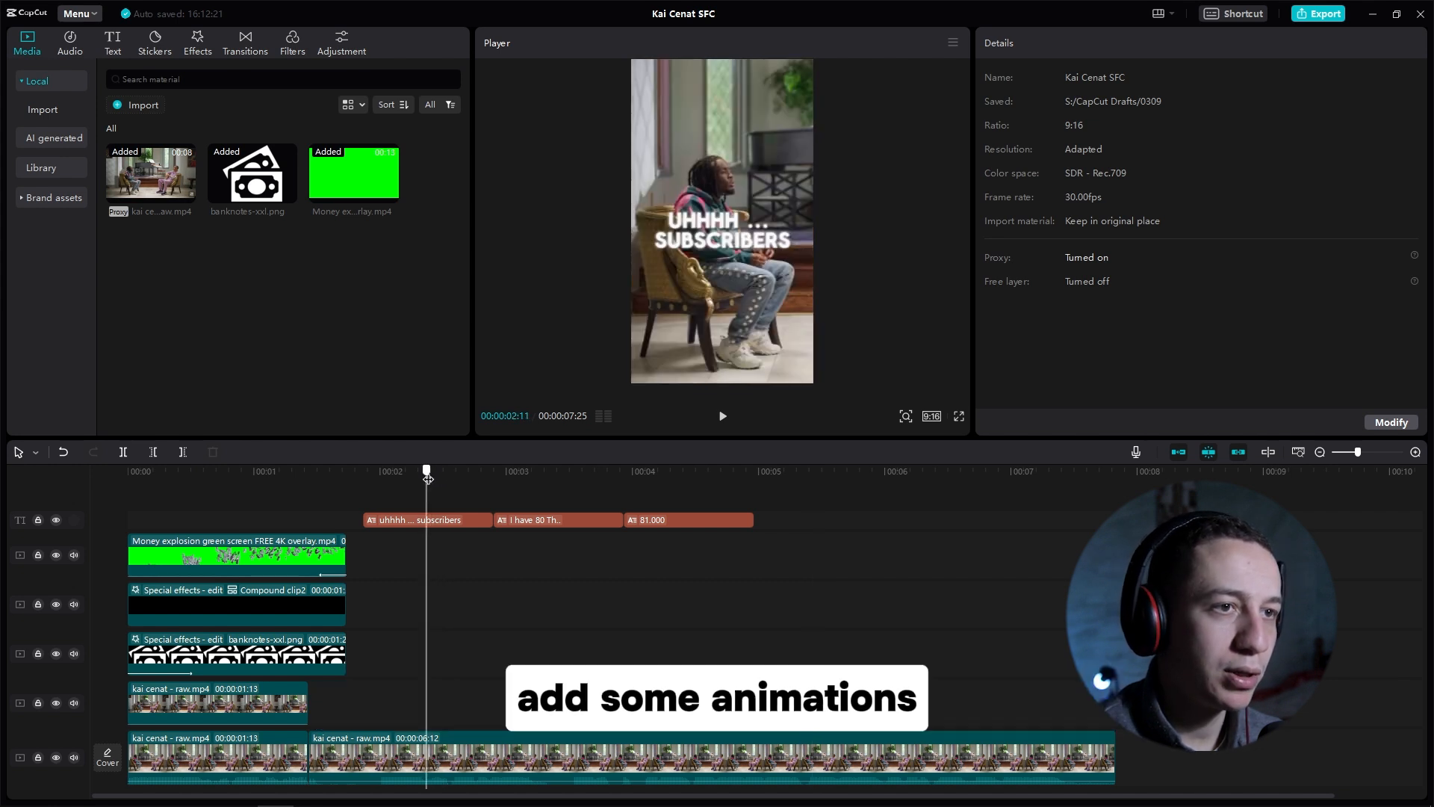
{"action": "left_click", "coordinate": [443, 522]}
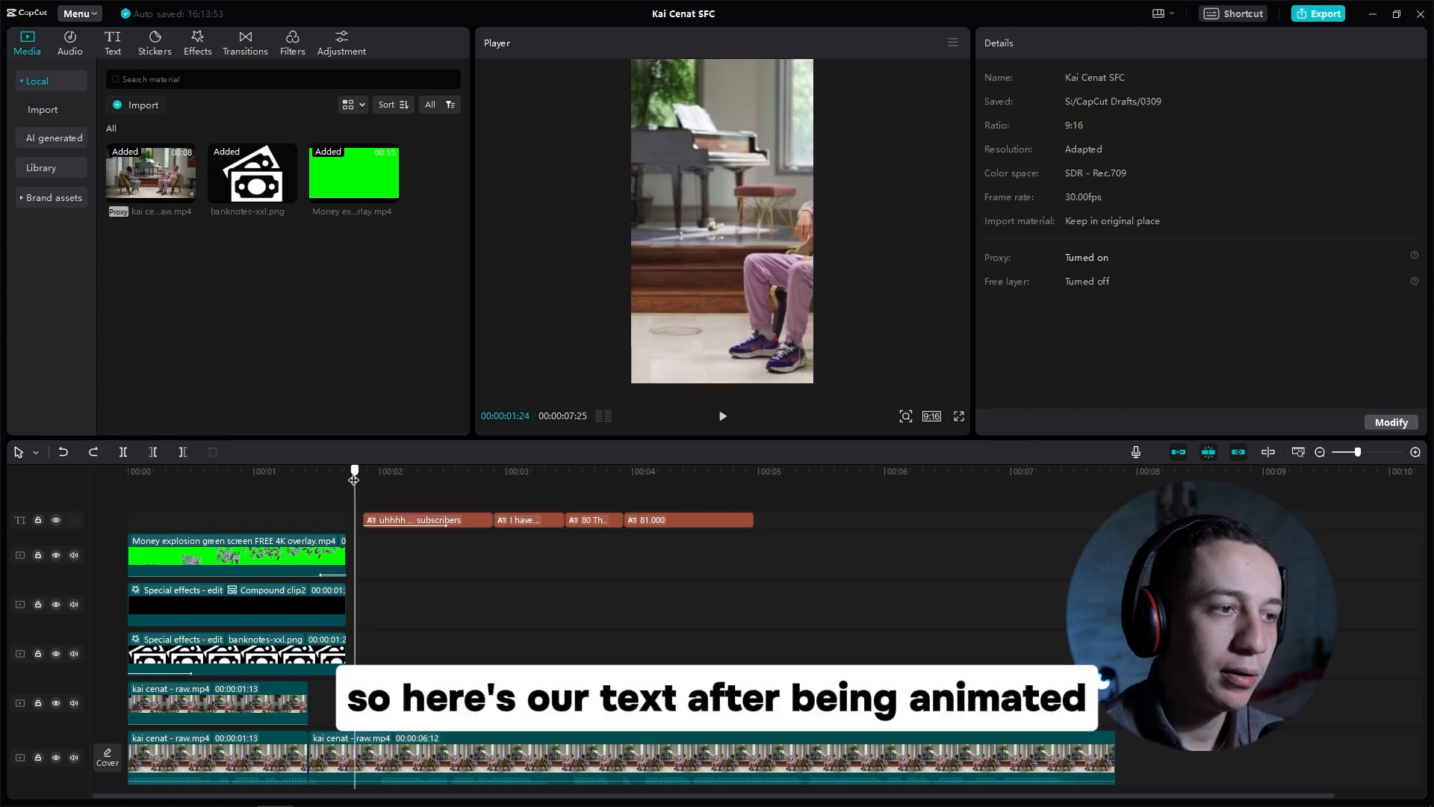
{"action": "key", "text": "space"}
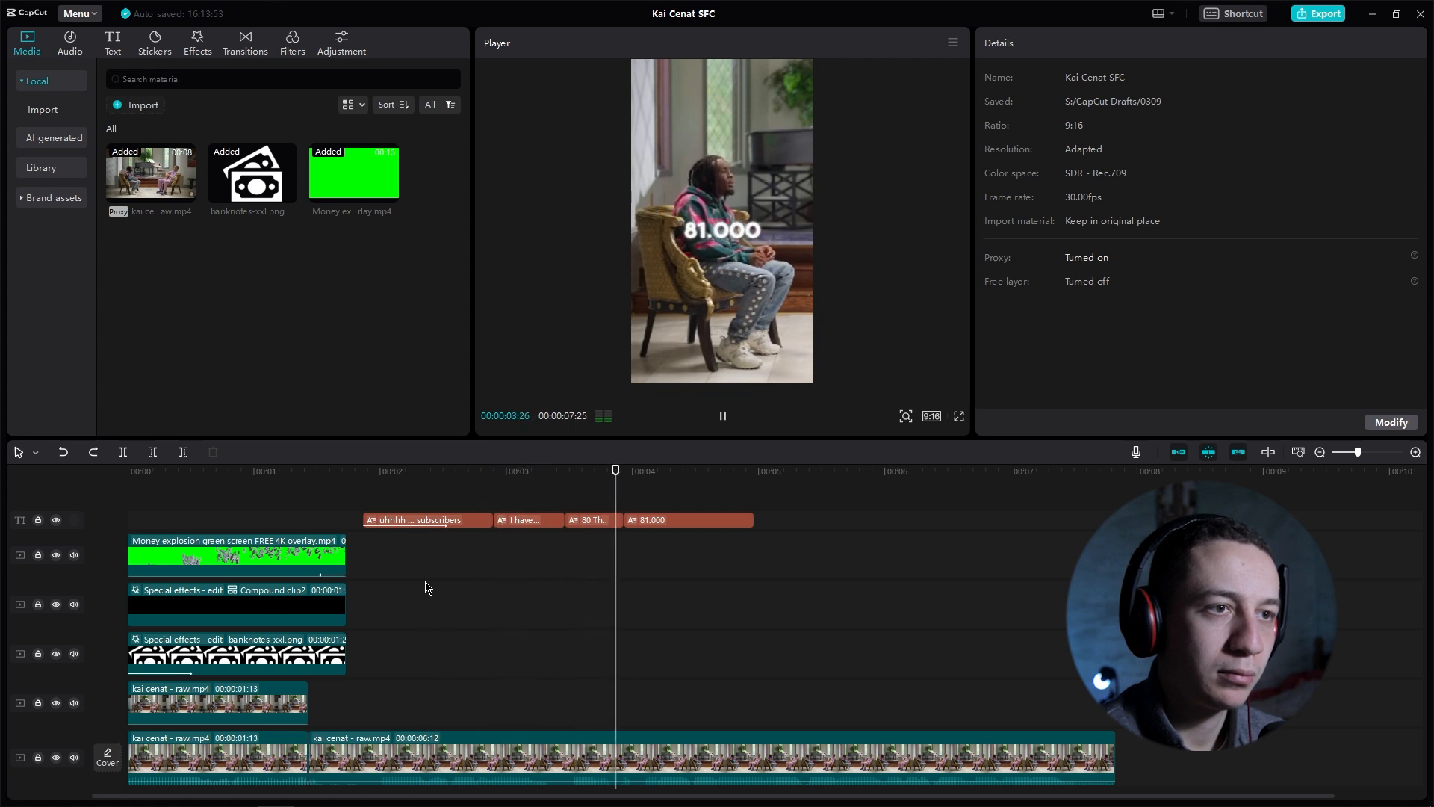
{"action": "key", "text": "space"}
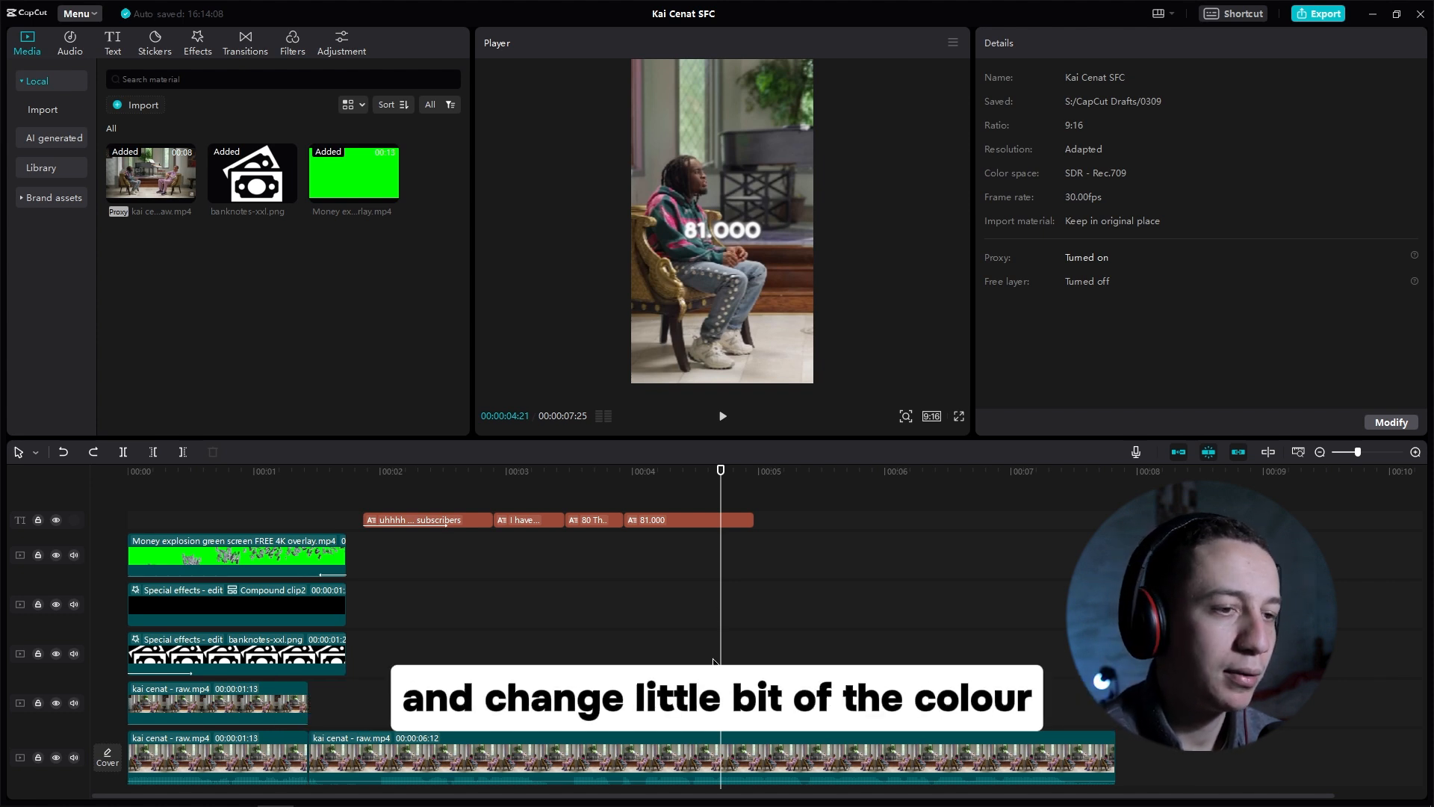
Step: Delete the 81.000 caption and add a new default text clip in its place on the caption track
{"action": "left_click", "coordinate": [667, 521]}
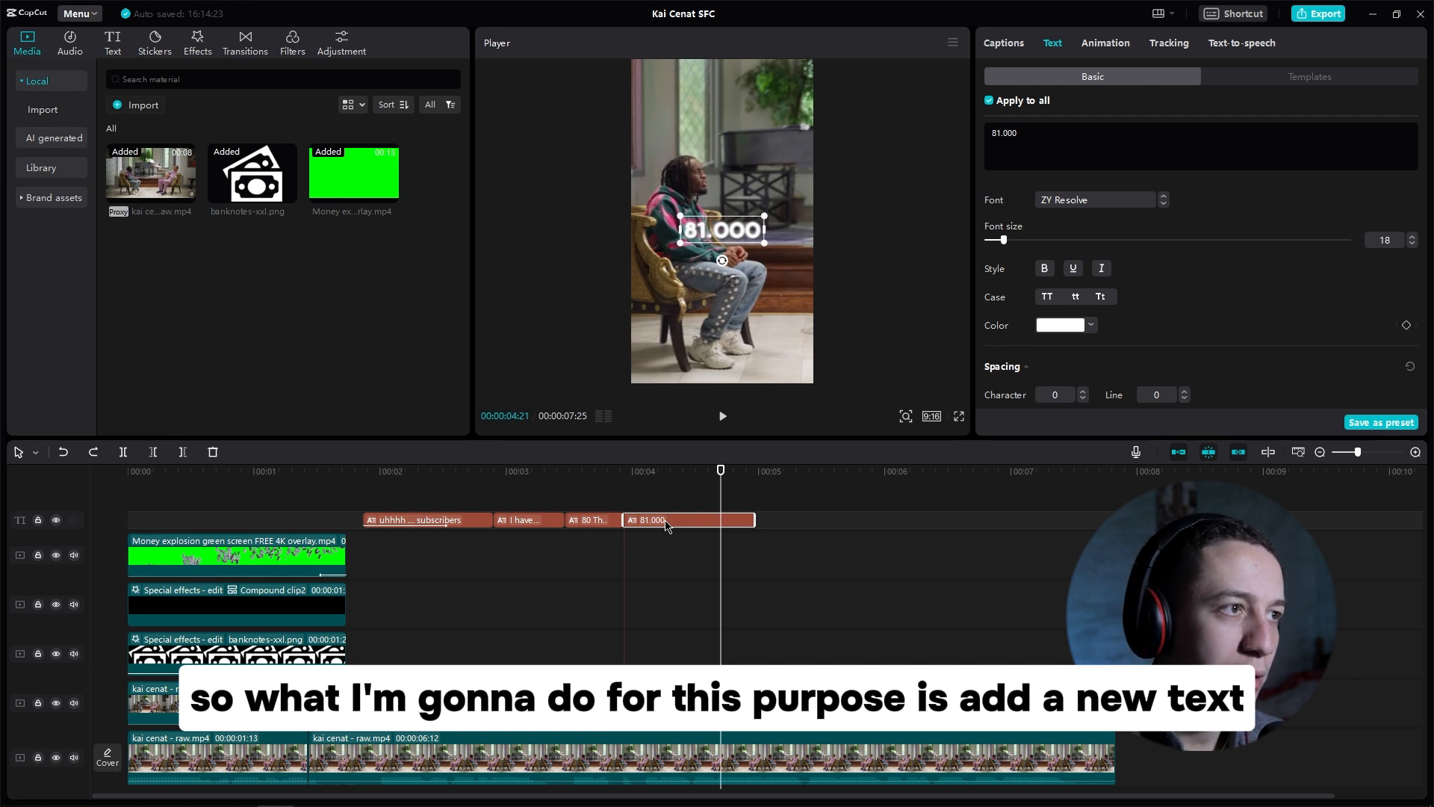
{"action": "key", "text": "Delete"}
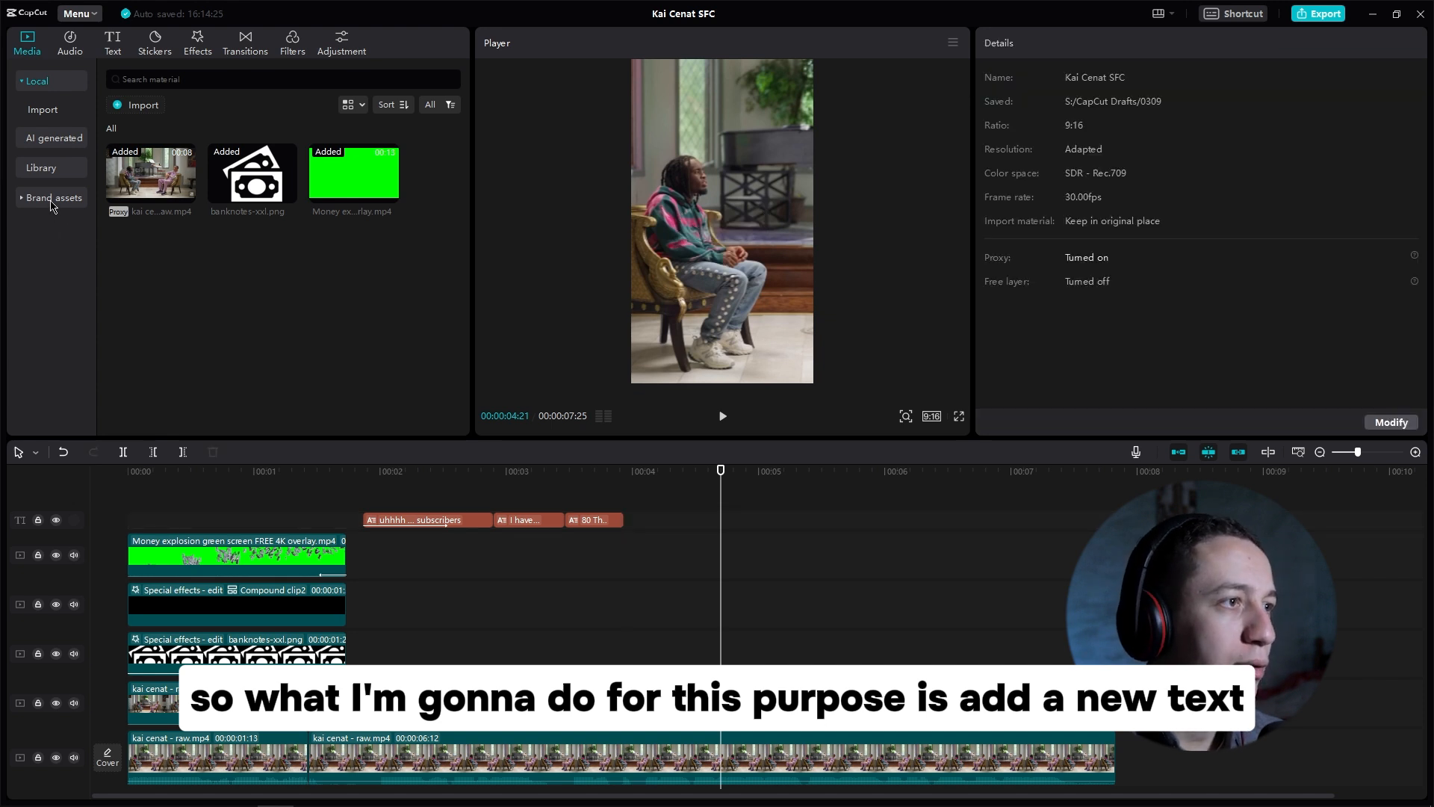
{"action": "left_click", "coordinate": [112, 44]}
{"action": "left_click_drag", "start_coordinate": [134, 173], "coordinate": [625, 518]}
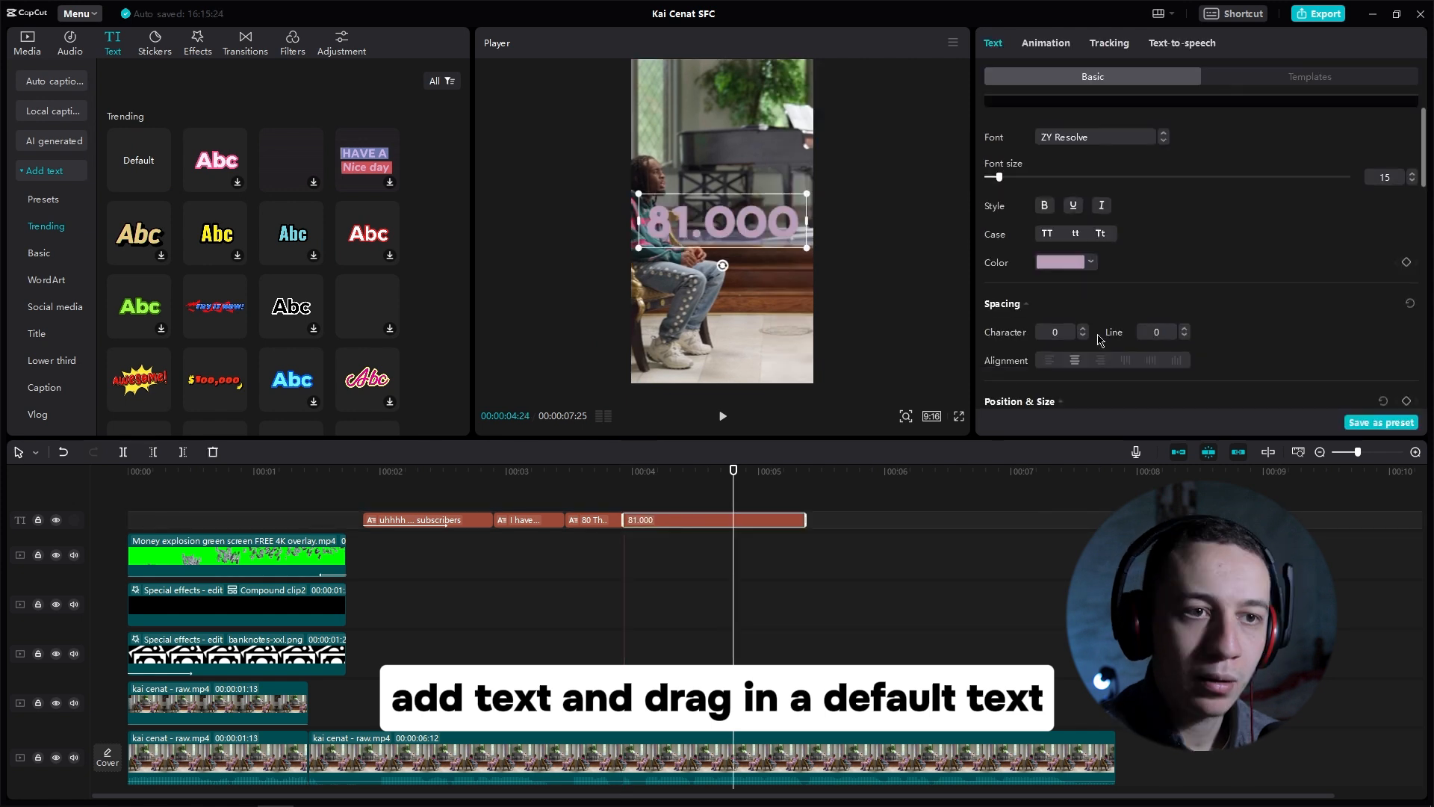
{"action": "scroll", "coordinate": [1002, 297], "scroll_direction": "down", "scroll_amount": 10}
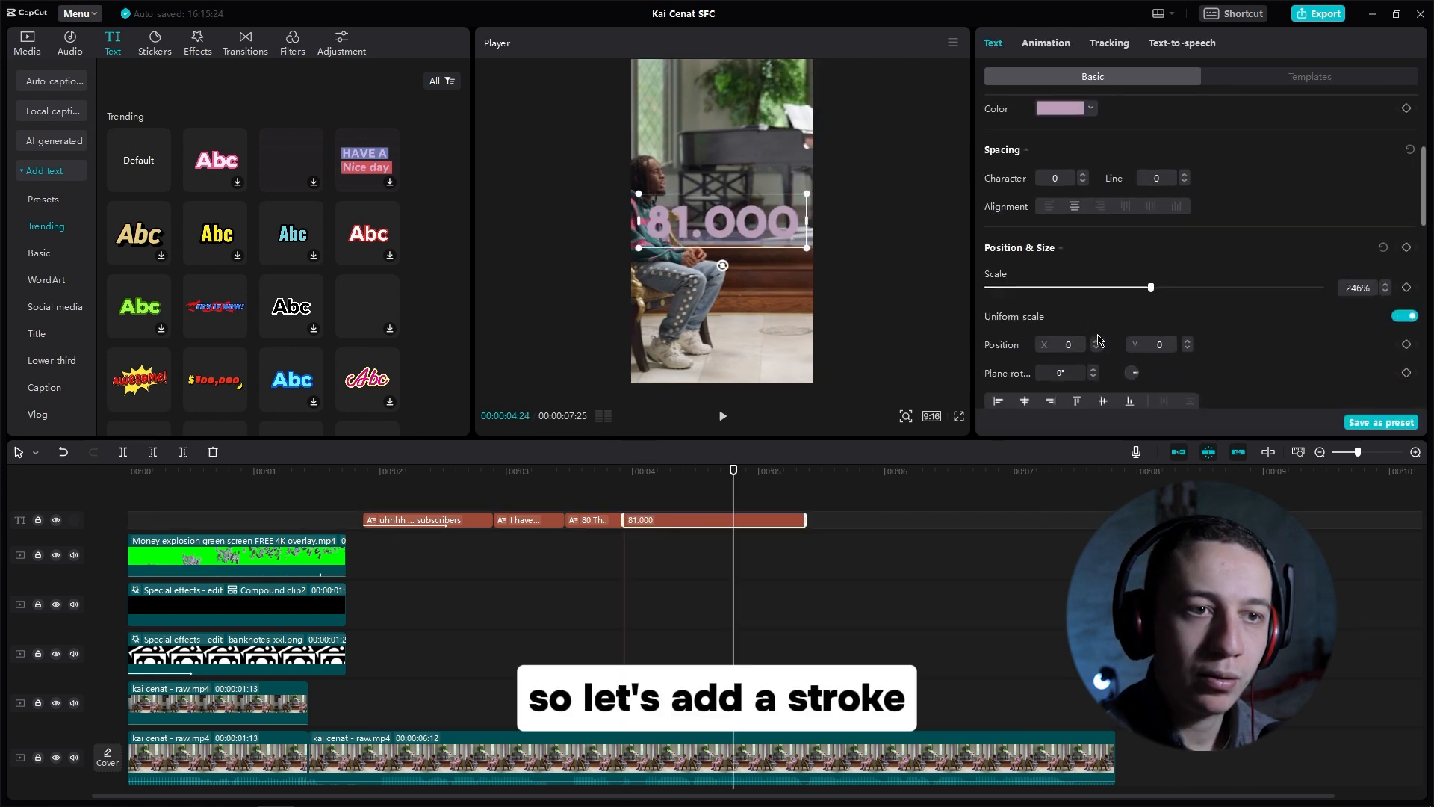
Step: Add a white stroke to the 81.000 text and set its thickness to 17
{"action": "left_click", "coordinate": [988, 324]}
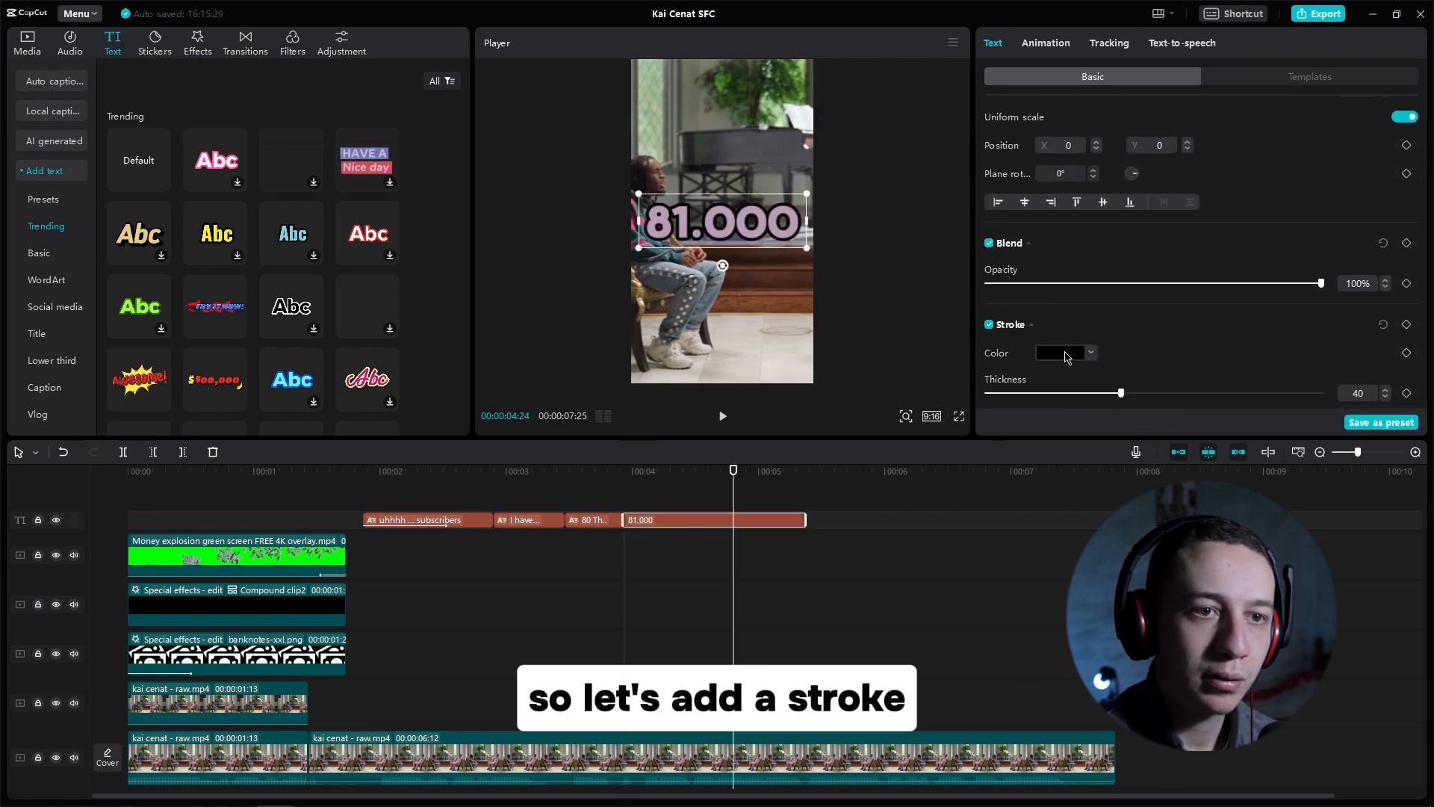
{"action": "left_click", "coordinate": [1061, 353]}
{"action": "left_click", "coordinate": [1002, 373]}
{"action": "left_click", "coordinate": [1231, 357]}
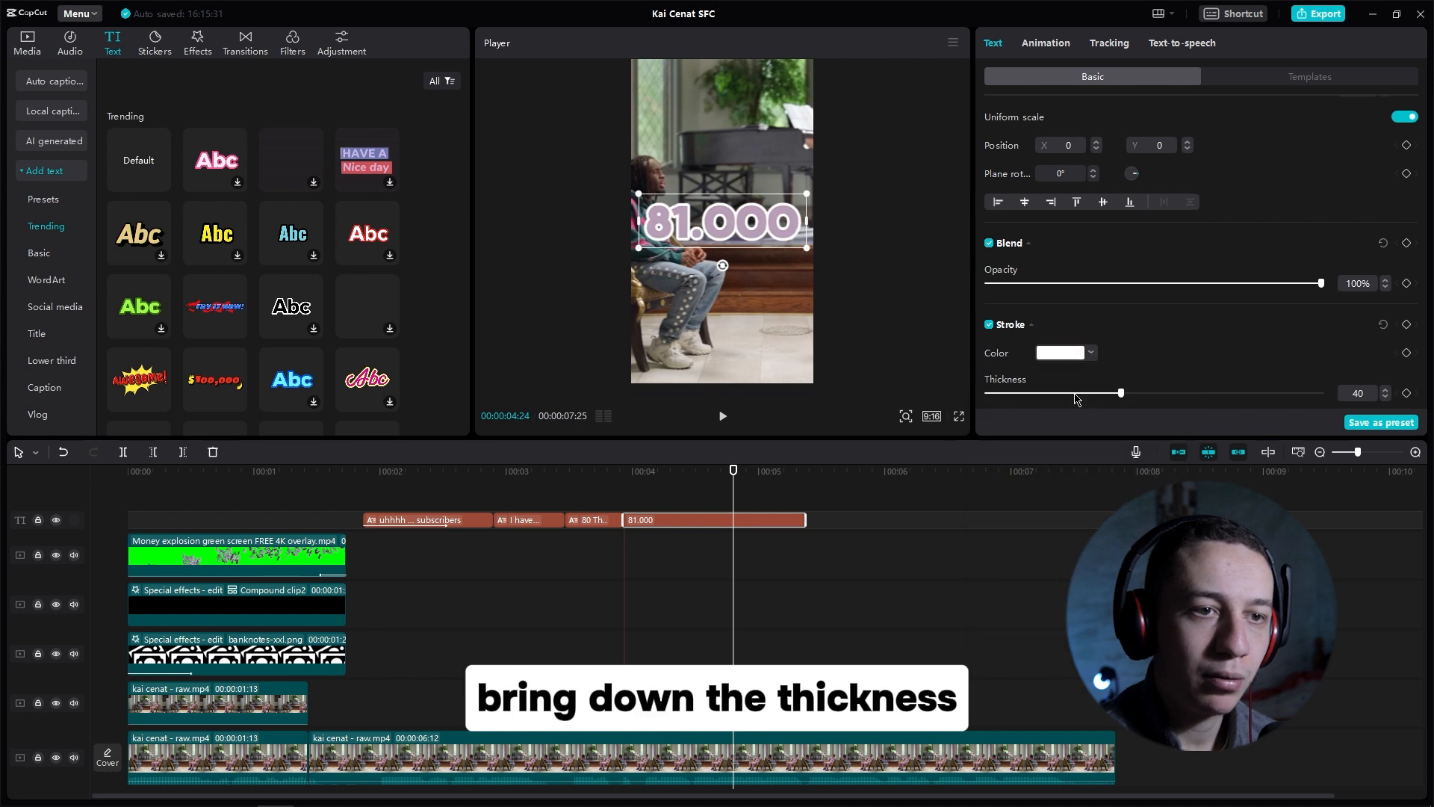
{"action": "left_click_drag", "start_coordinate": [1120, 392], "coordinate": [1044, 395]}
{"action": "scroll", "coordinate": [1136, 352], "scroll_direction": "down", "scroll_amount": 3}
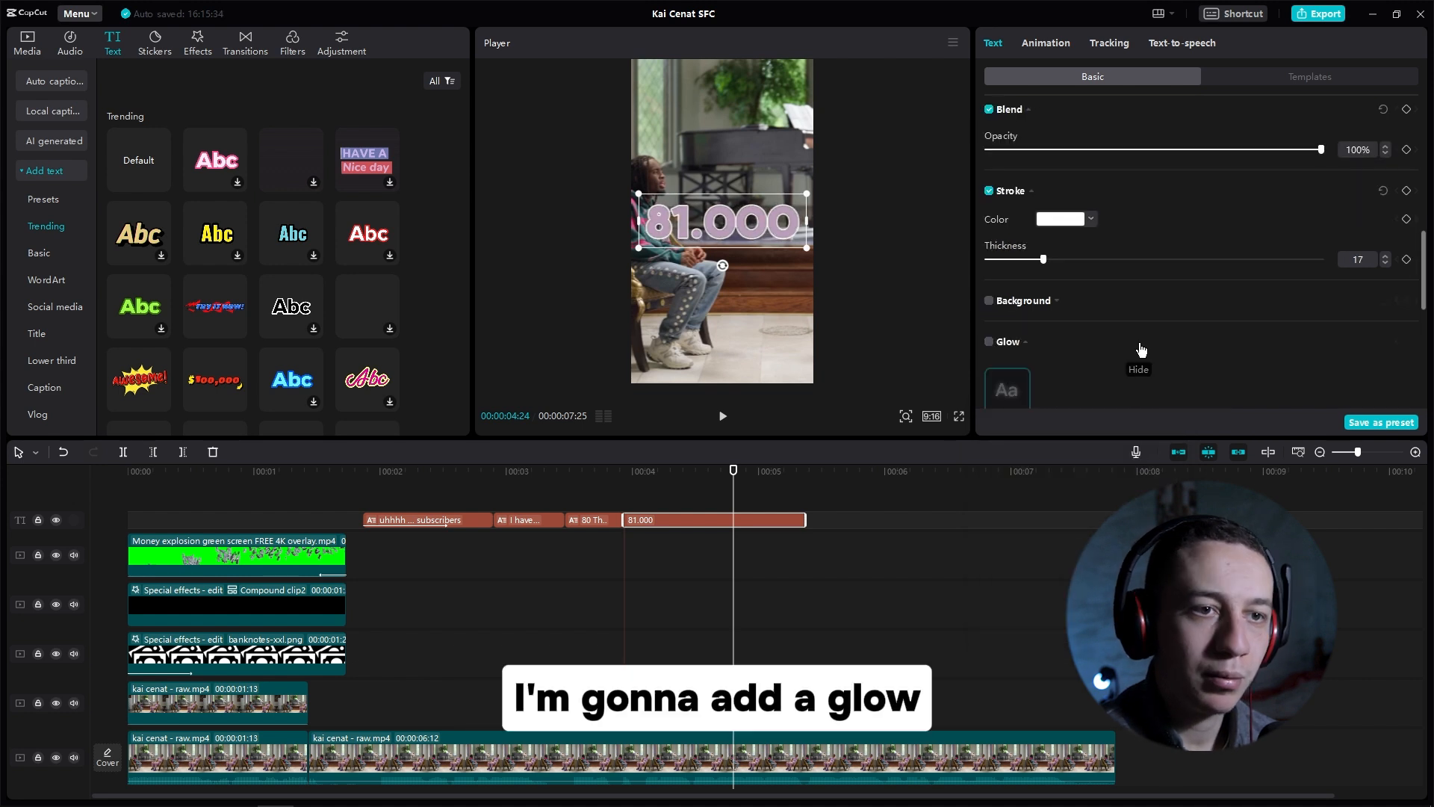
Step: Enable Glow and Shadow on the 81.000 text and give it the Rand...iter In animation
{"action": "left_click", "coordinate": [988, 341]}
{"action": "scroll", "coordinate": [1157, 322], "scroll_direction": "down", "scroll_amount": 3}
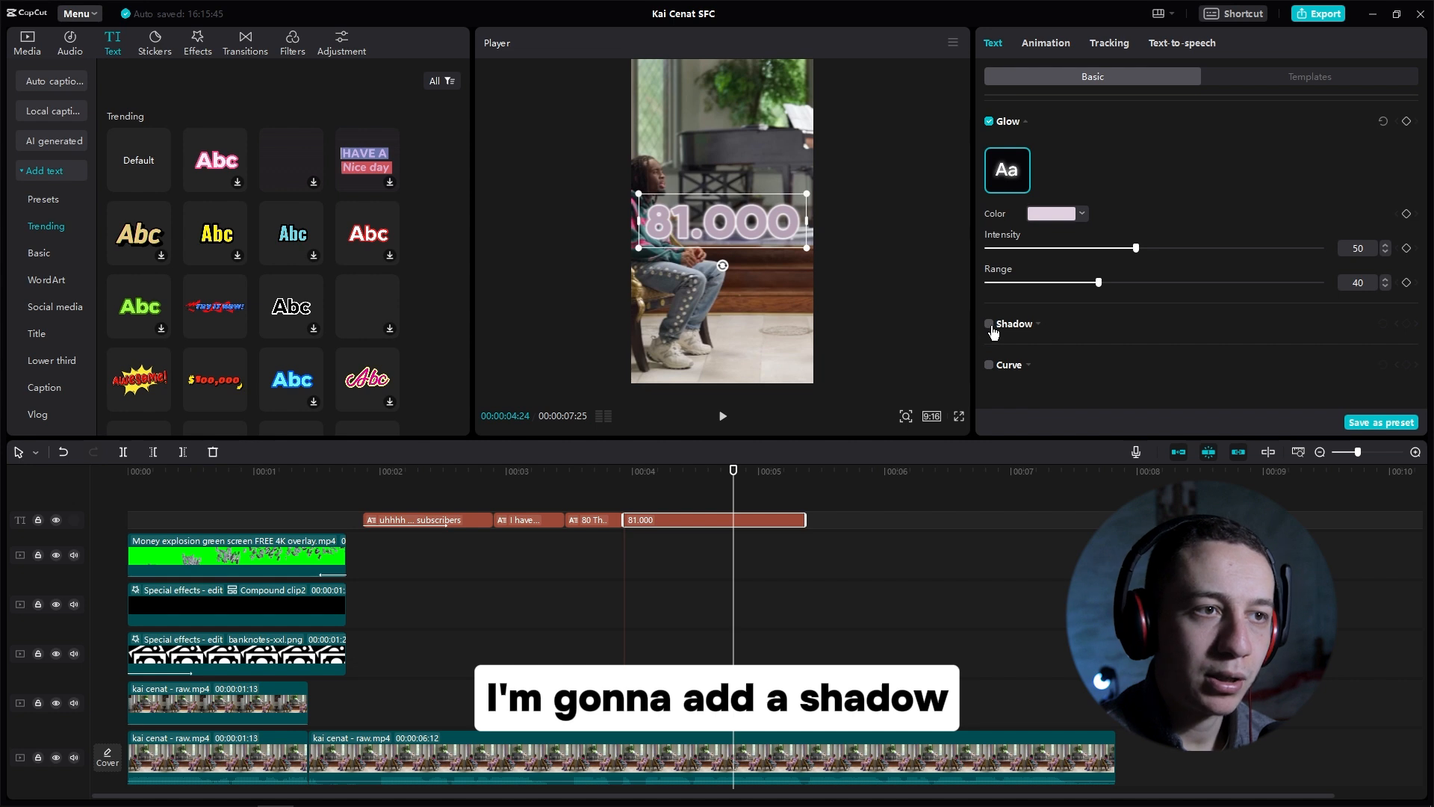
{"action": "left_click", "coordinate": [989, 324]}
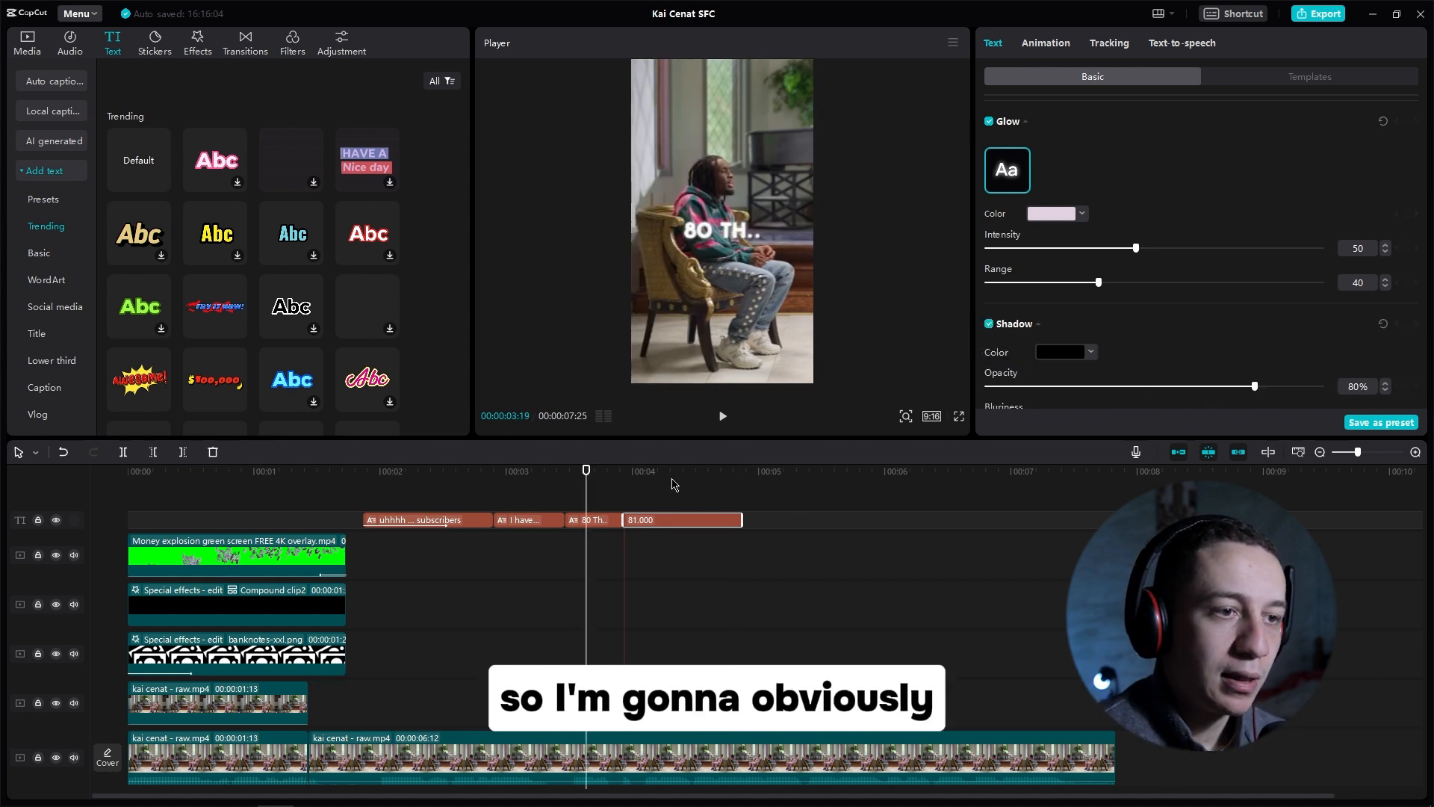
{"action": "left_click", "coordinate": [1046, 44]}
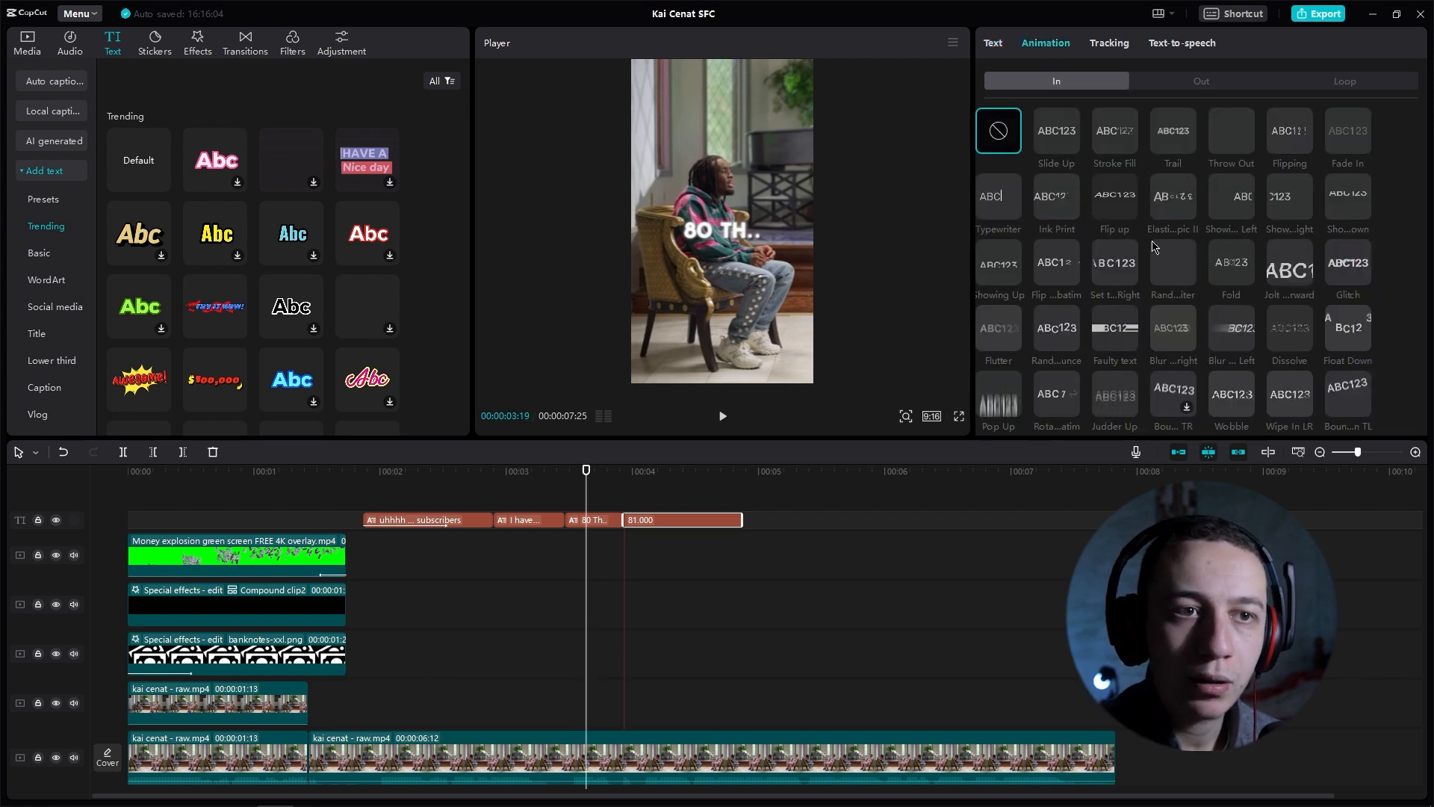
{"action": "left_click", "coordinate": [1168, 273]}
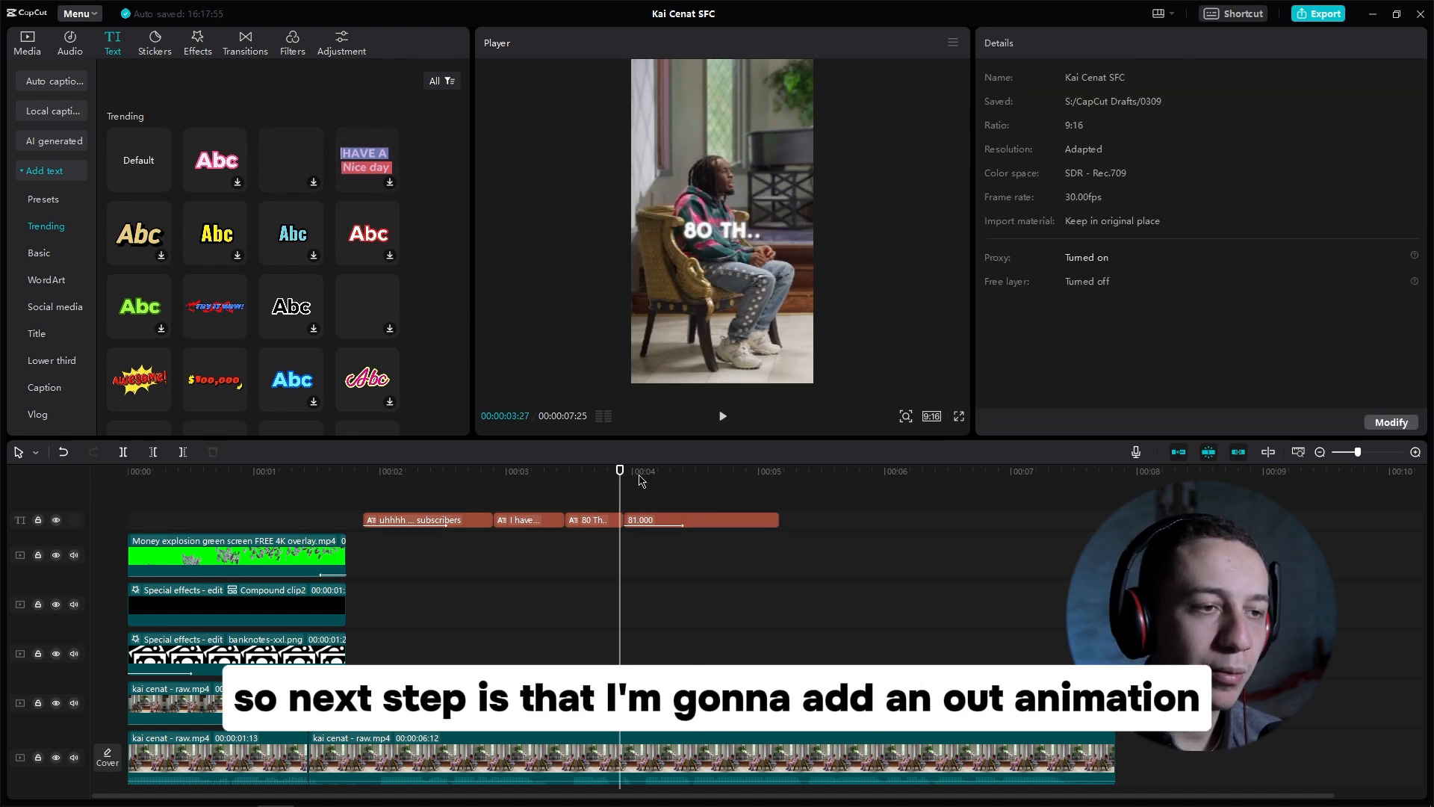
Step: Keyframe the text's position and size at 00:00:04:14, then slide it off-frame to X -2266 at 00:00:05:03
{"action": "mouse_move", "coordinate": [641, 480]}
{"action": "left_mouse_down"}
{"action": "mouse_move", "coordinate": [732, 477]}
{"action": "mouse_move", "coordinate": [690, 478]}
{"action": "left_mouse_up"}
{"action": "left_click", "coordinate": [714, 521]}
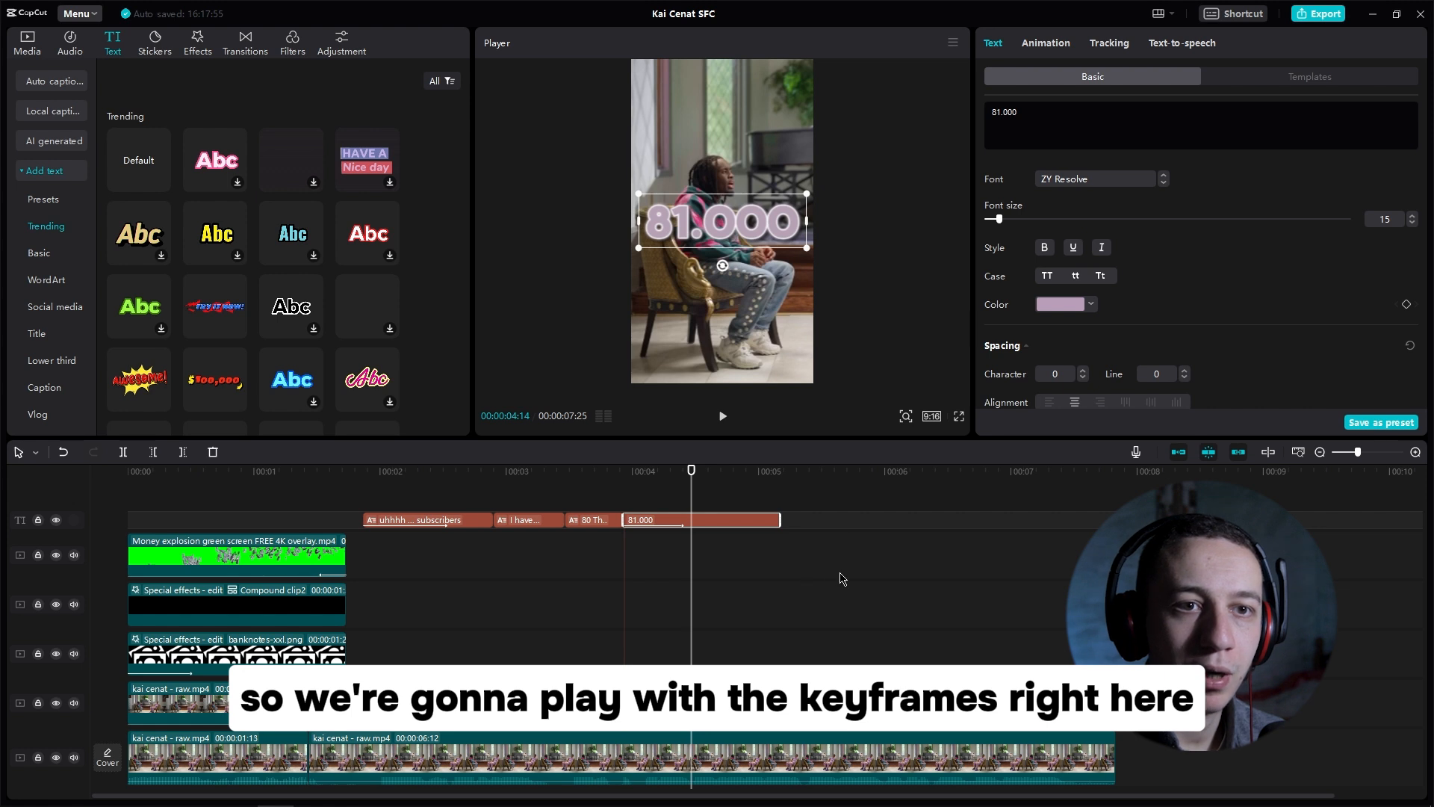
{"action": "scroll", "coordinate": [1267, 255], "scroll_direction": "down", "scroll_amount": 5}
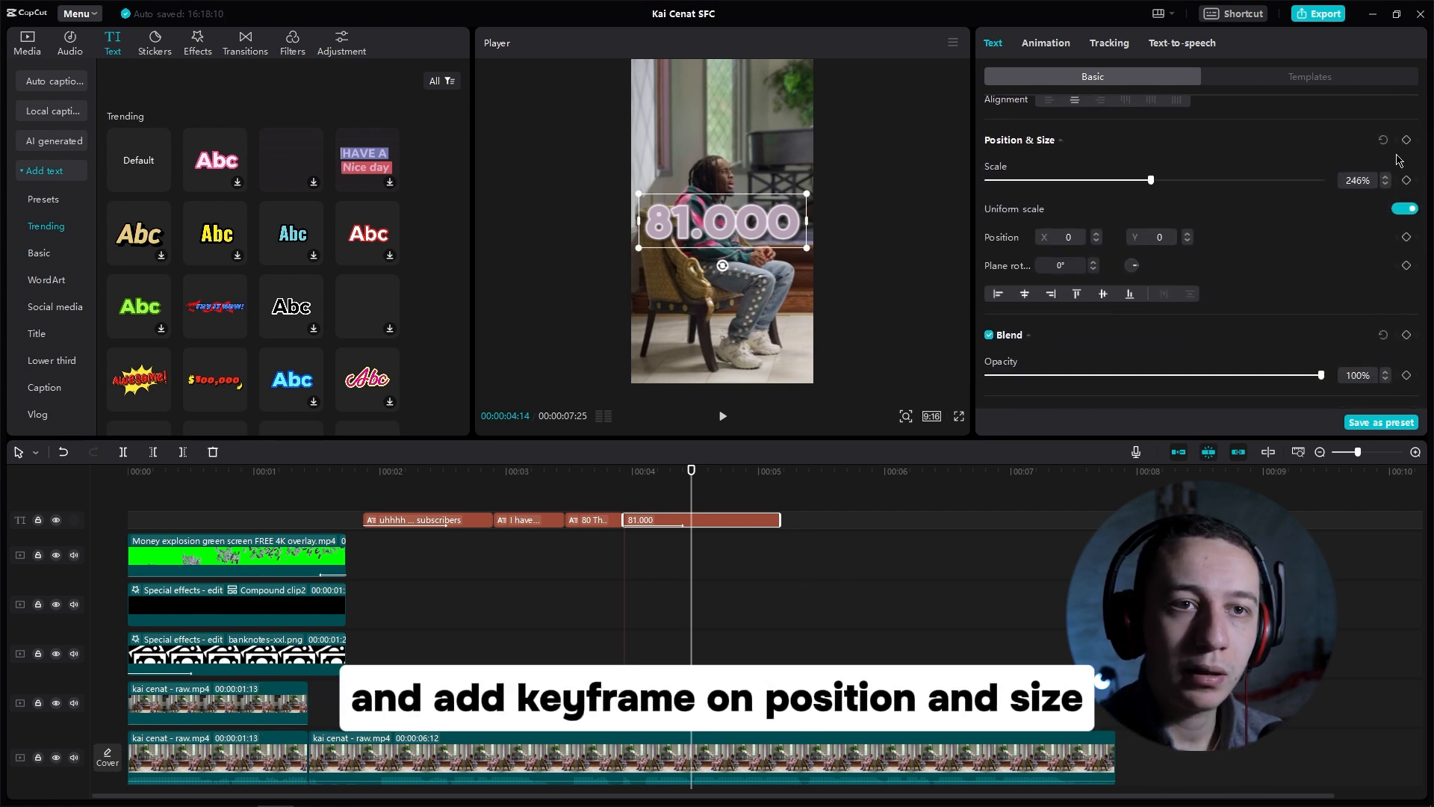
{"action": "left_click", "coordinate": [1406, 139]}
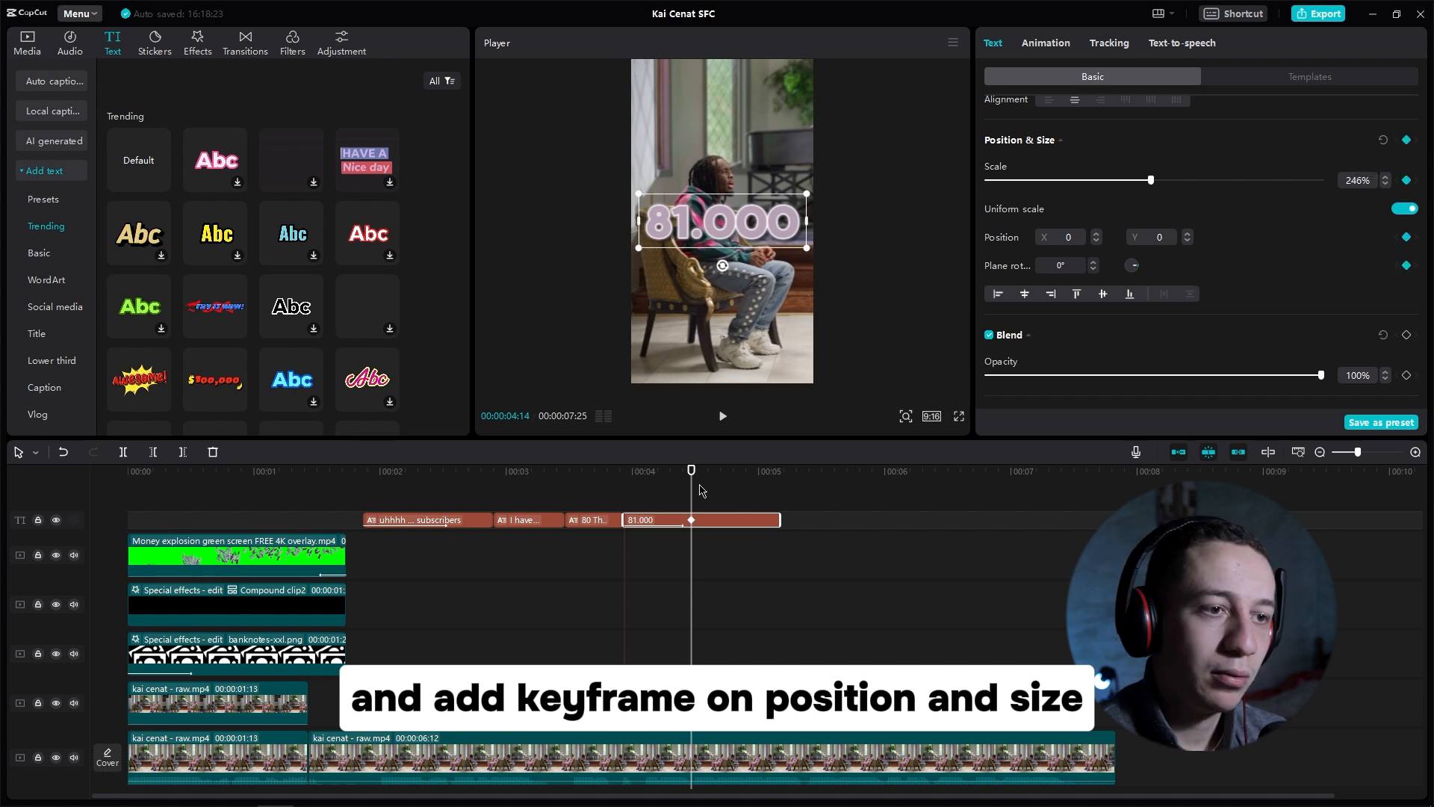
{"action": "left_click_drag", "start_coordinate": [694, 478], "coordinate": [770, 478]}
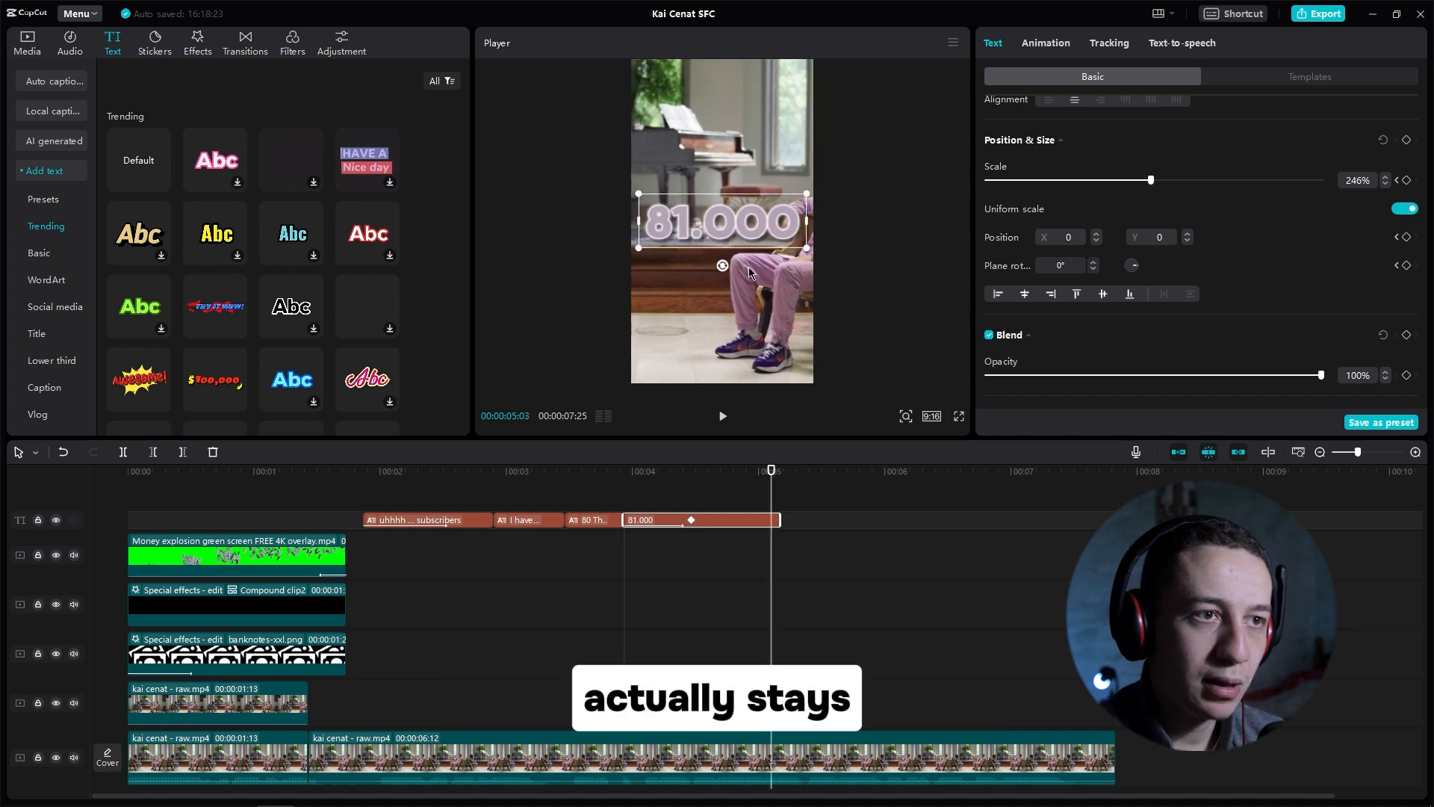
{"action": "left_click_drag", "start_coordinate": [715, 239], "coordinate": [525, 239]}
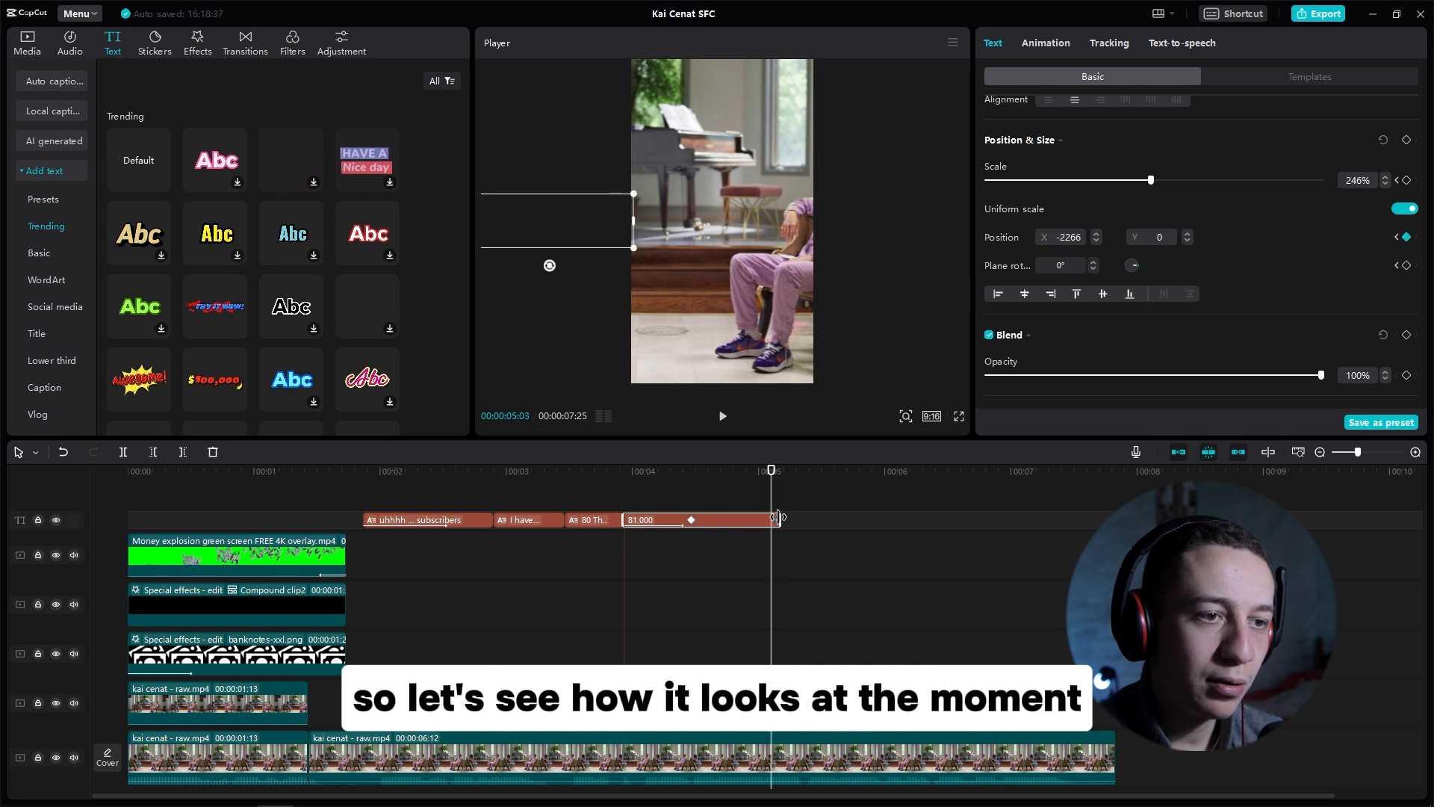
Step: Play back the captions to review the keyframed 81.000 exit
{"action": "left_click", "coordinate": [670, 476]}
{"action": "key", "text": "space"}
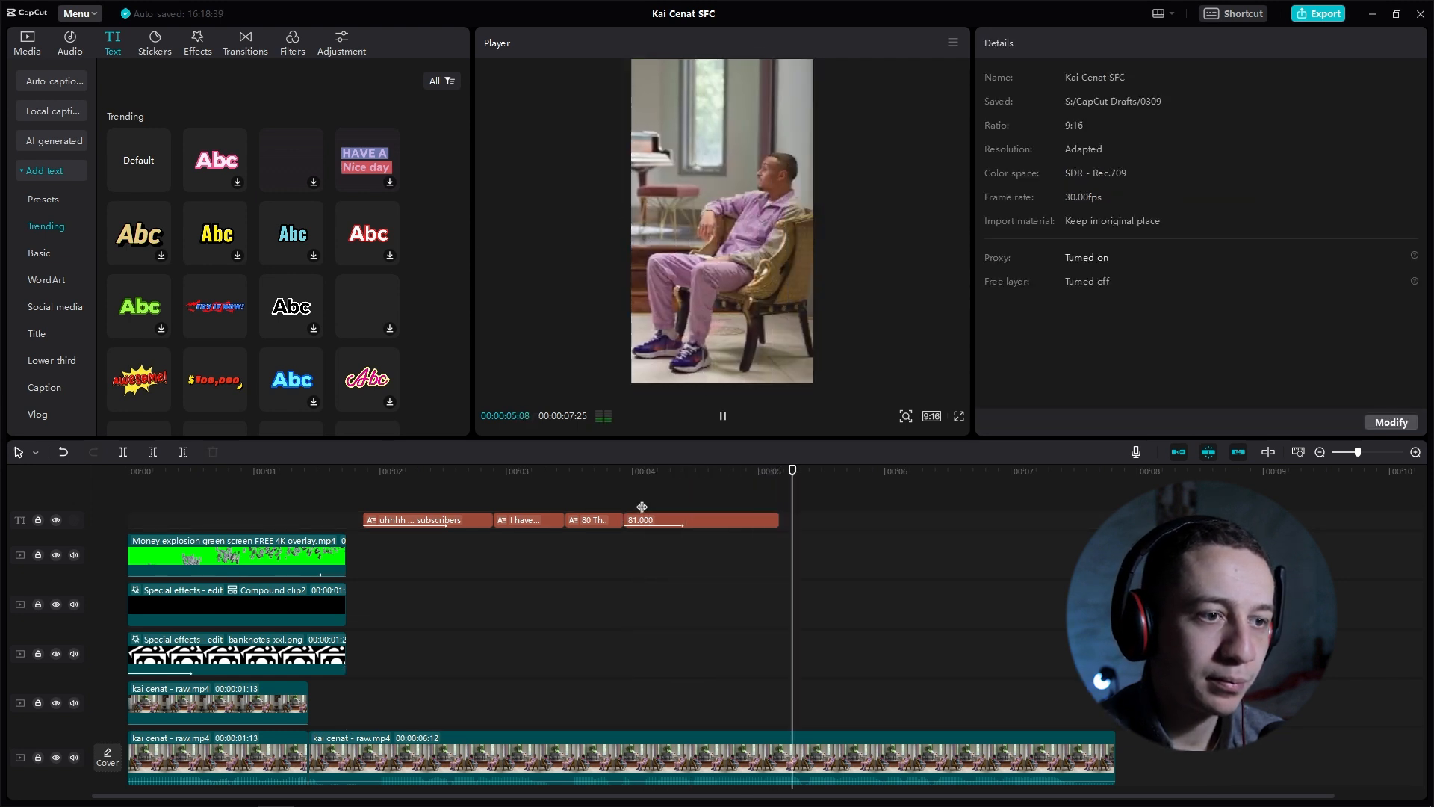
{"action": "left_click", "coordinate": [662, 475]}
{"action": "left_click", "coordinate": [693, 521]}
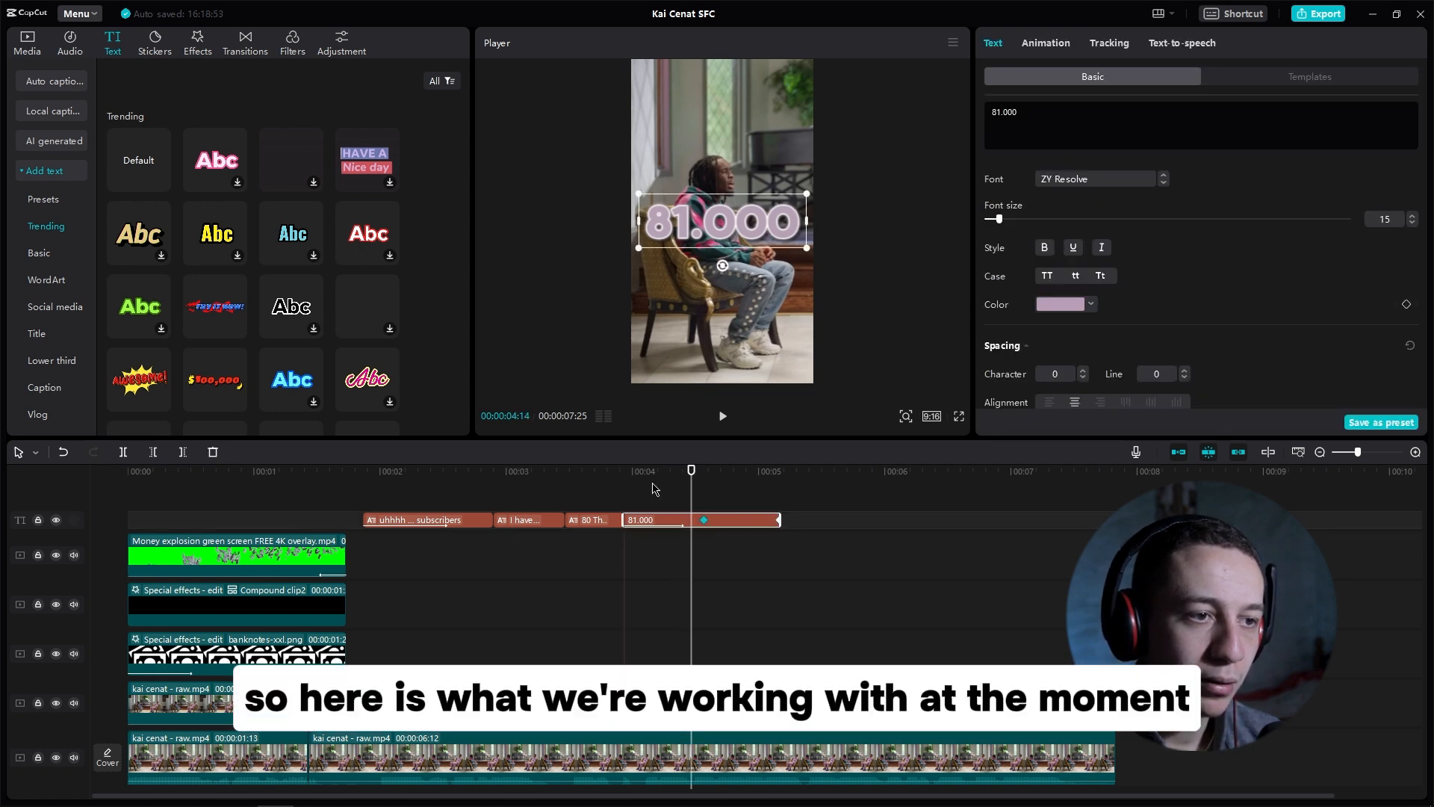
{"action": "left_click_drag", "start_coordinate": [693, 472], "coordinate": [365, 463]}
{"action": "key", "text": "space"}
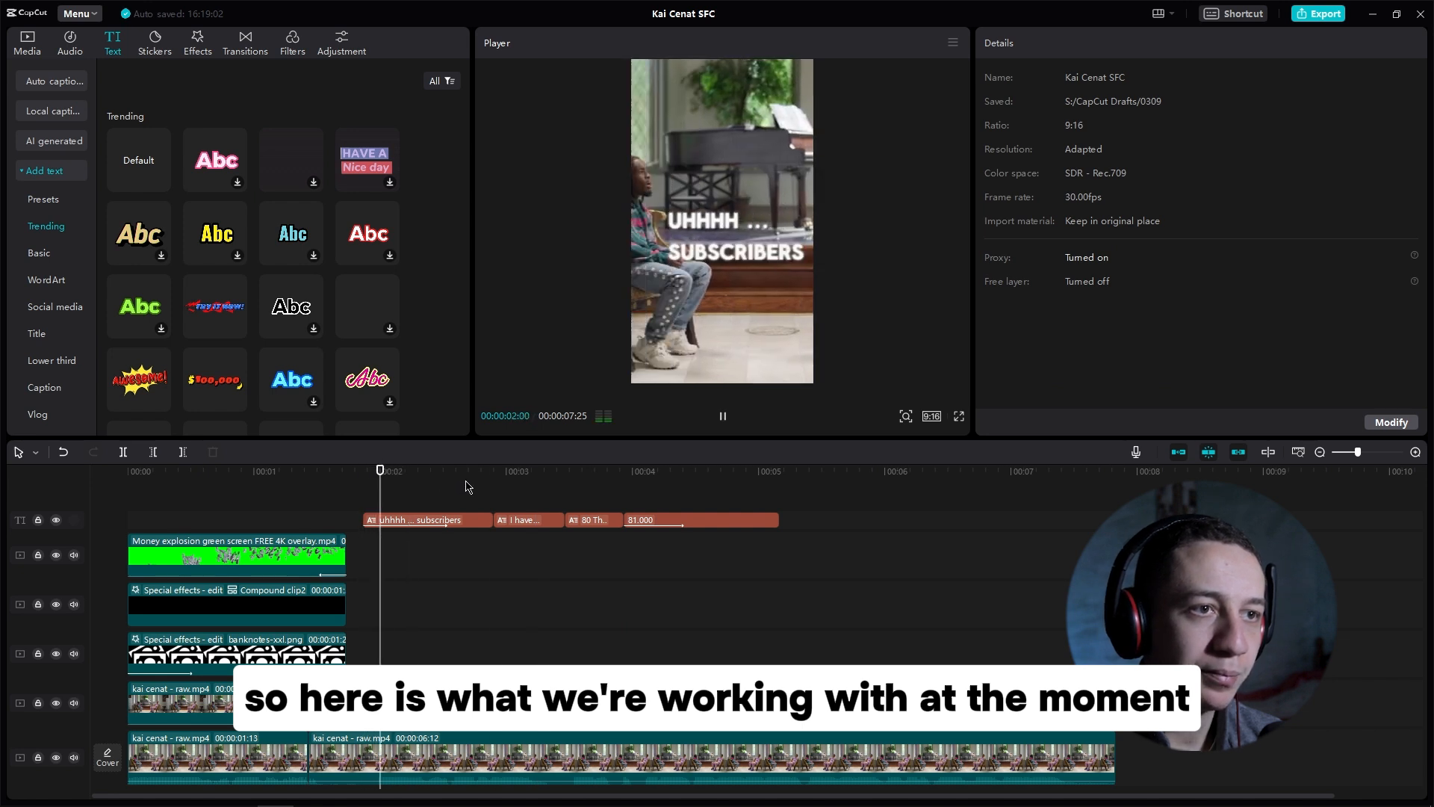